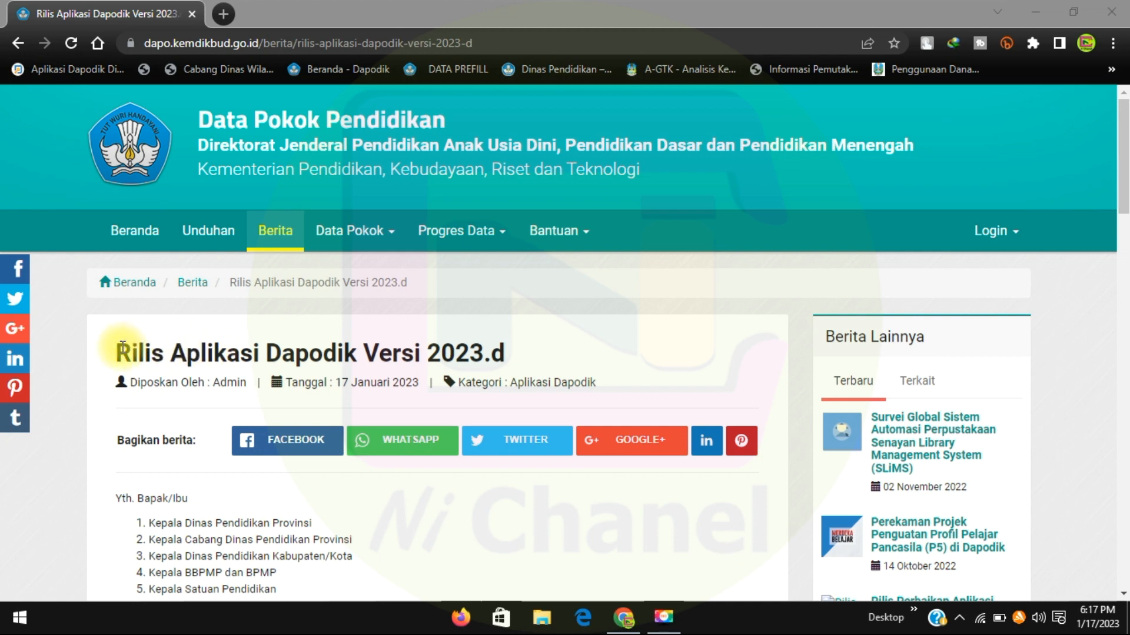
Read the Dapodik 2023.d release announcement, covering its title, date, list of updates and fixes, and patch installation steps.
{"action": "left_click_drag", "start_coordinate": [119, 344], "coordinate": [505, 347]}
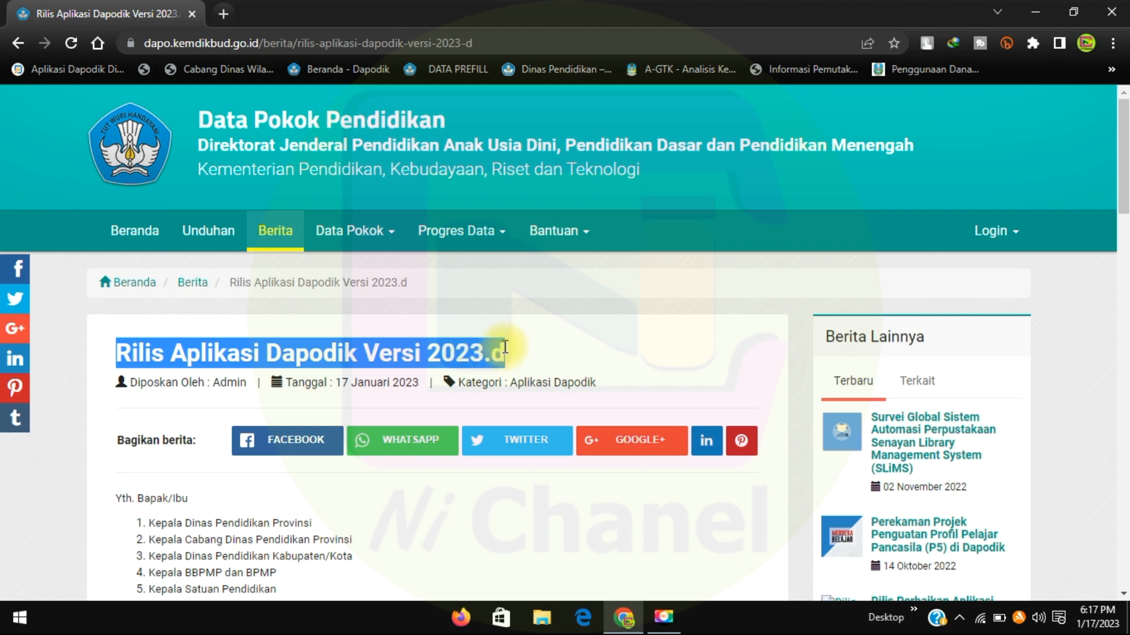
{"action": "left_click", "coordinate": [405, 355]}
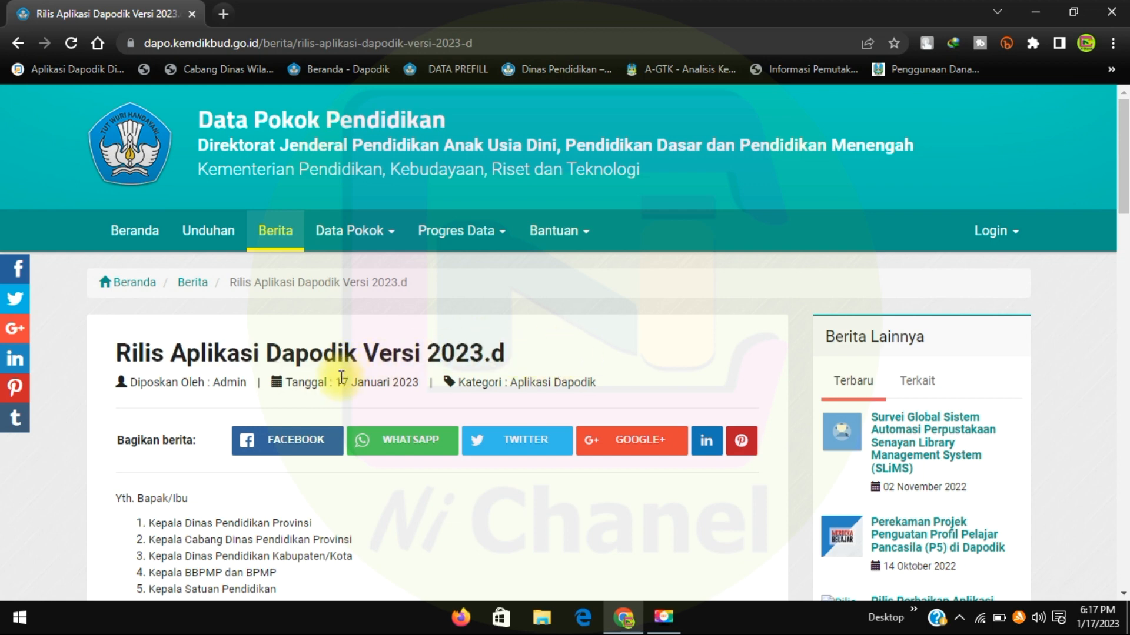
{"action": "left_click_drag", "start_coordinate": [339, 377], "coordinate": [428, 382]}
{"action": "left_click", "coordinate": [433, 379]}
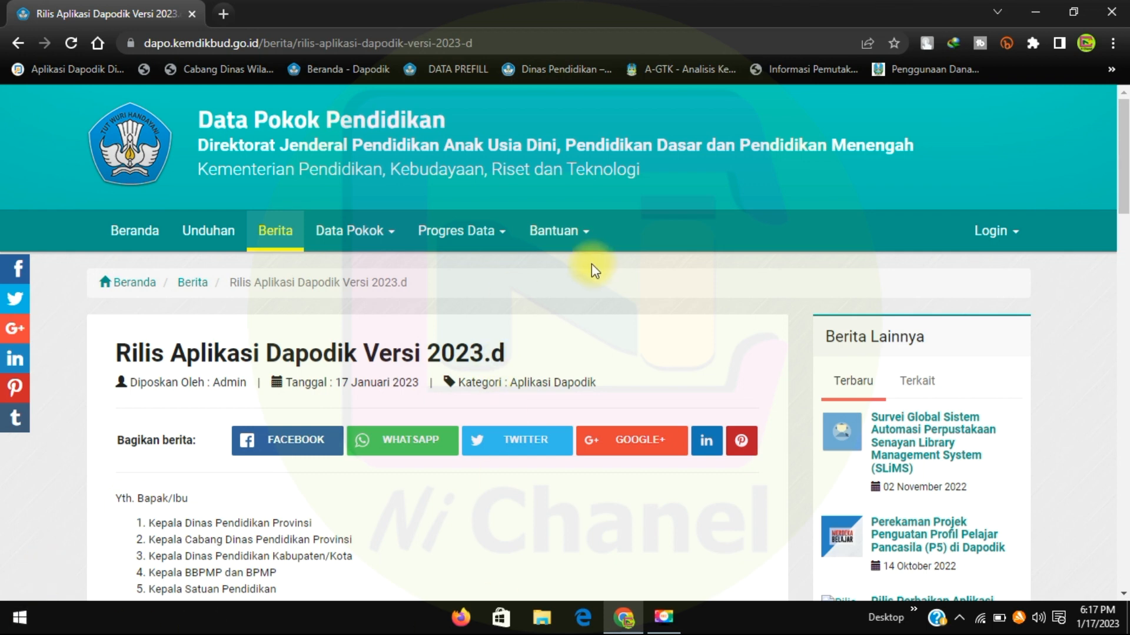
{"action": "scroll", "coordinate": [619, 242], "scroll_direction": "down", "scroll_amount": 3}
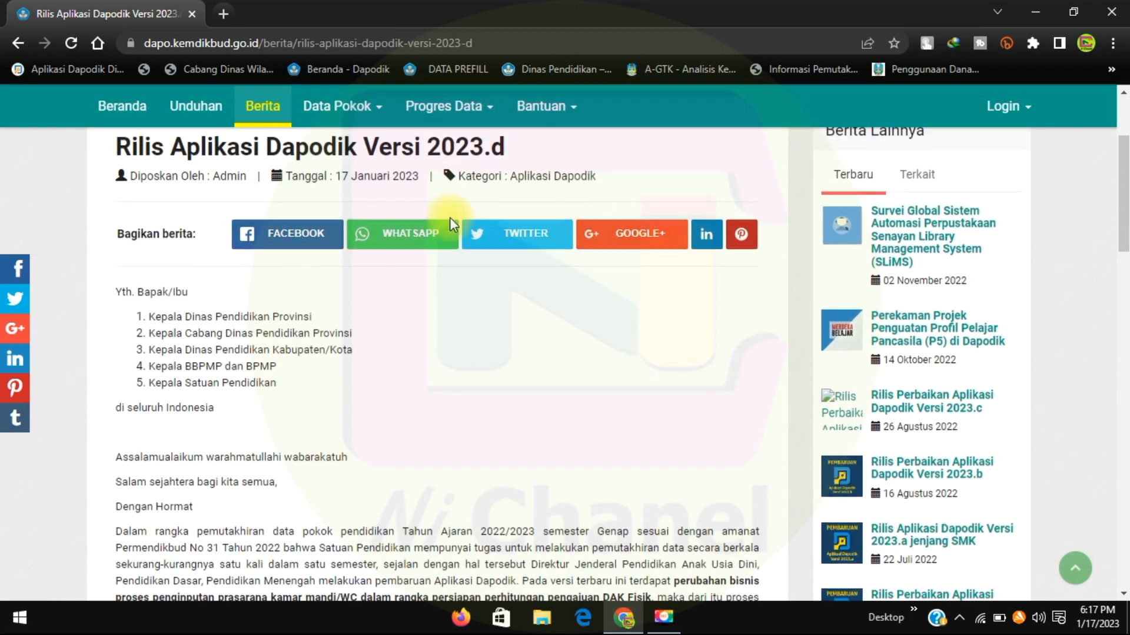
{"action": "scroll", "coordinate": [450, 217], "scroll_direction": "up", "scroll_amount": 2}
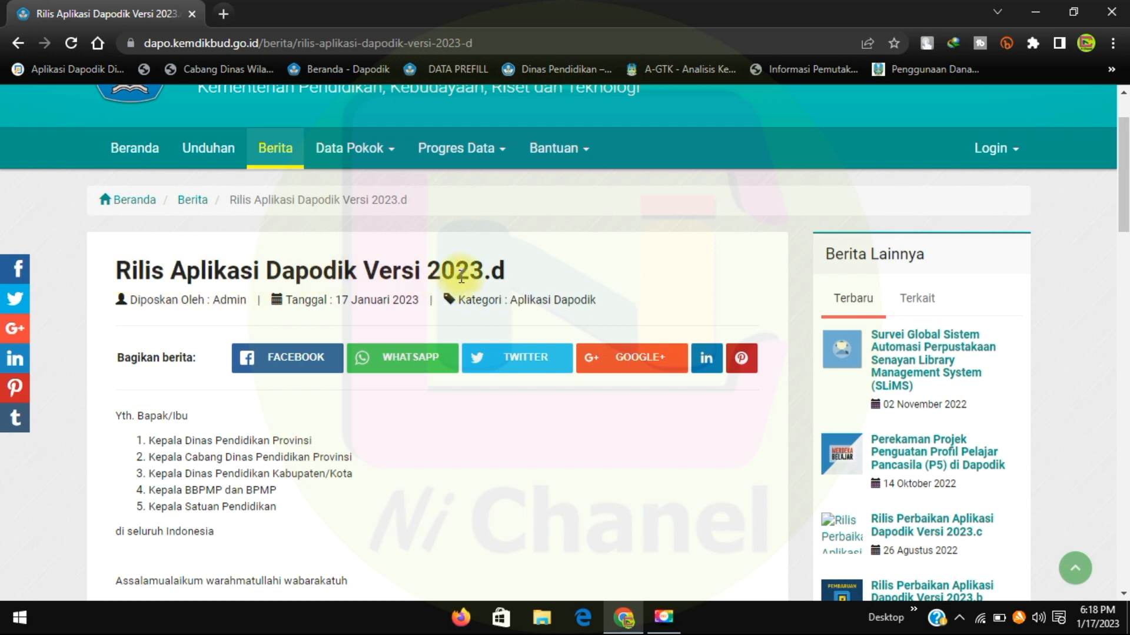
{"action": "scroll", "coordinate": [243, 271], "scroll_direction": "down", "scroll_amount": 3}
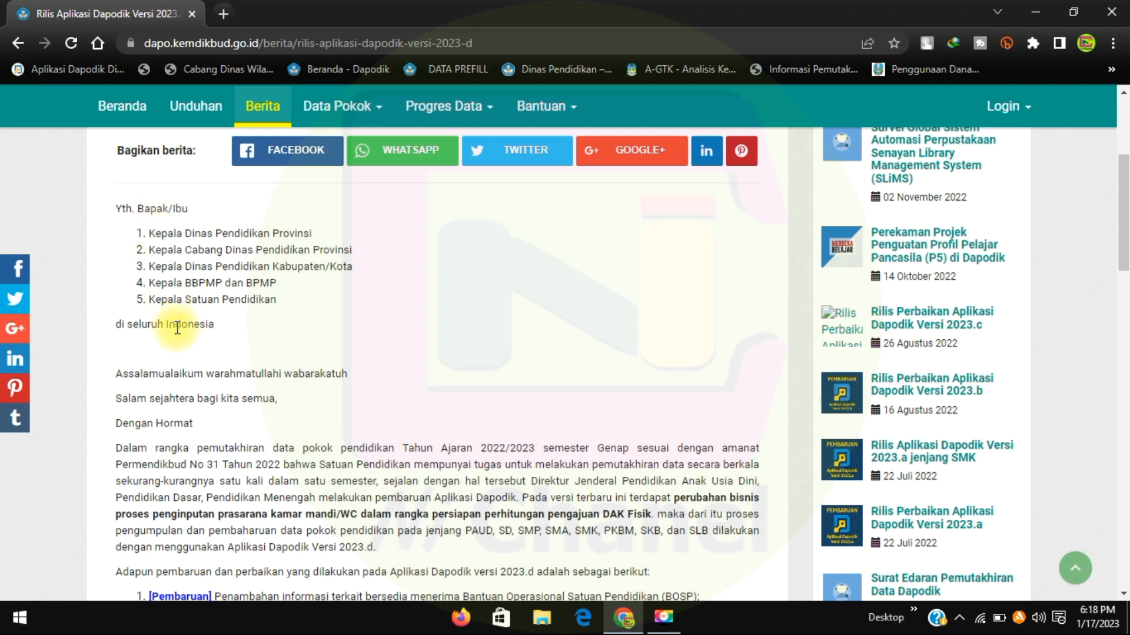
{"action": "scroll", "coordinate": [194, 359], "scroll_direction": "down", "scroll_amount": 4}
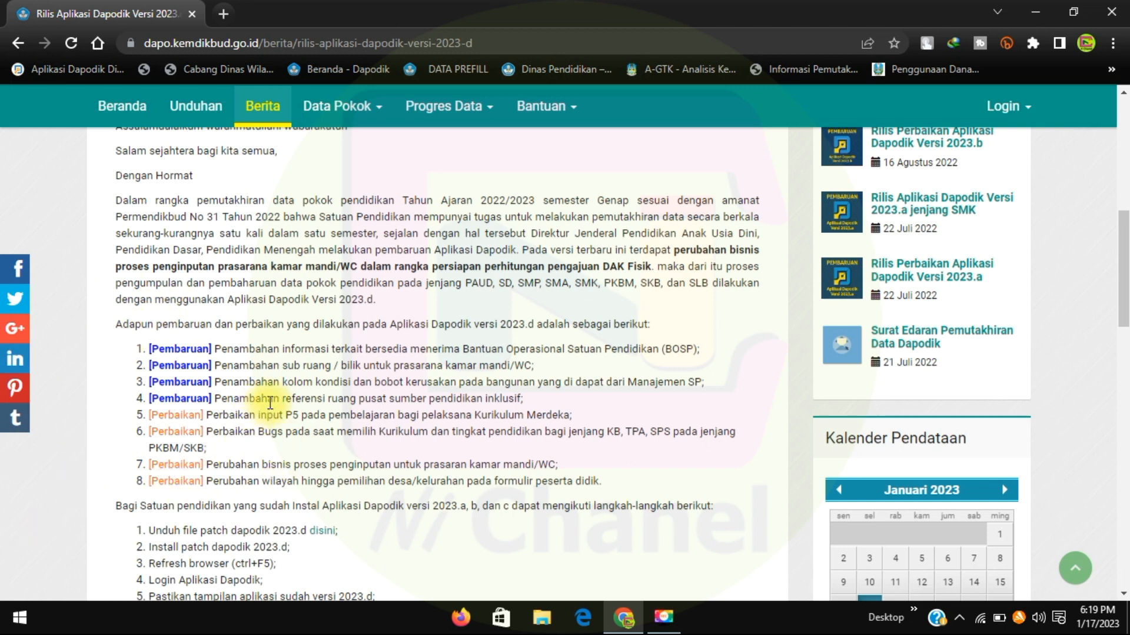
{"action": "scroll", "coordinate": [269, 384], "scroll_direction": "down", "scroll_amount": 3}
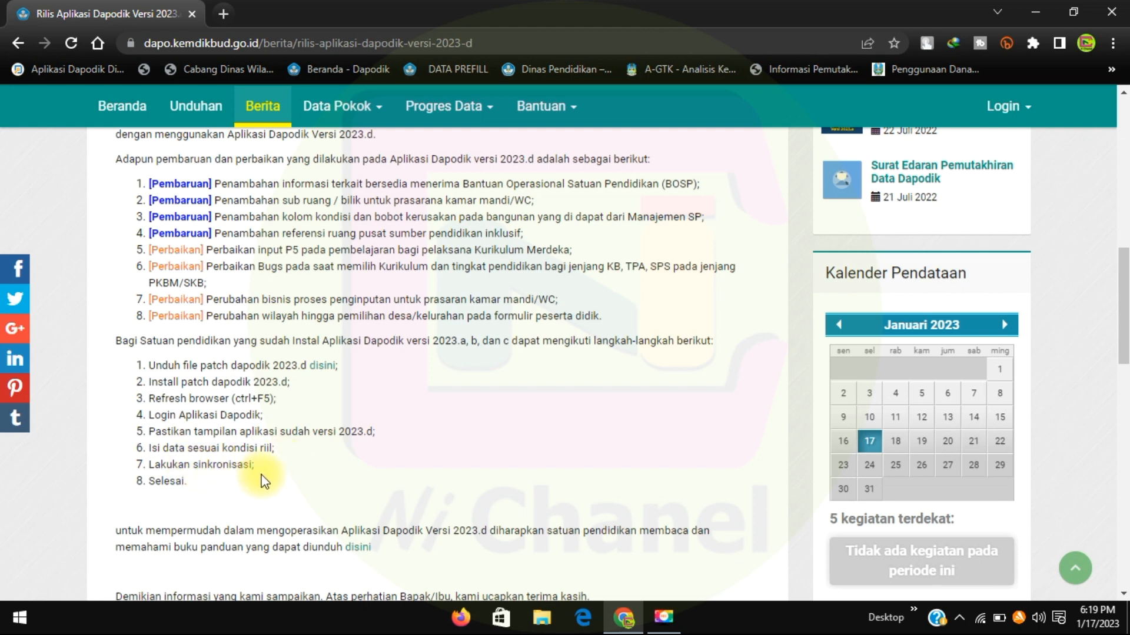
Examine the download links for Dapodik Pauddikdasmen, Dapodik Vokasi and Patch Dapodik 2023.d at the end of the announcement.
{"action": "scroll", "coordinate": [311, 450], "scroll_direction": "down", "scroll_amount": 5}
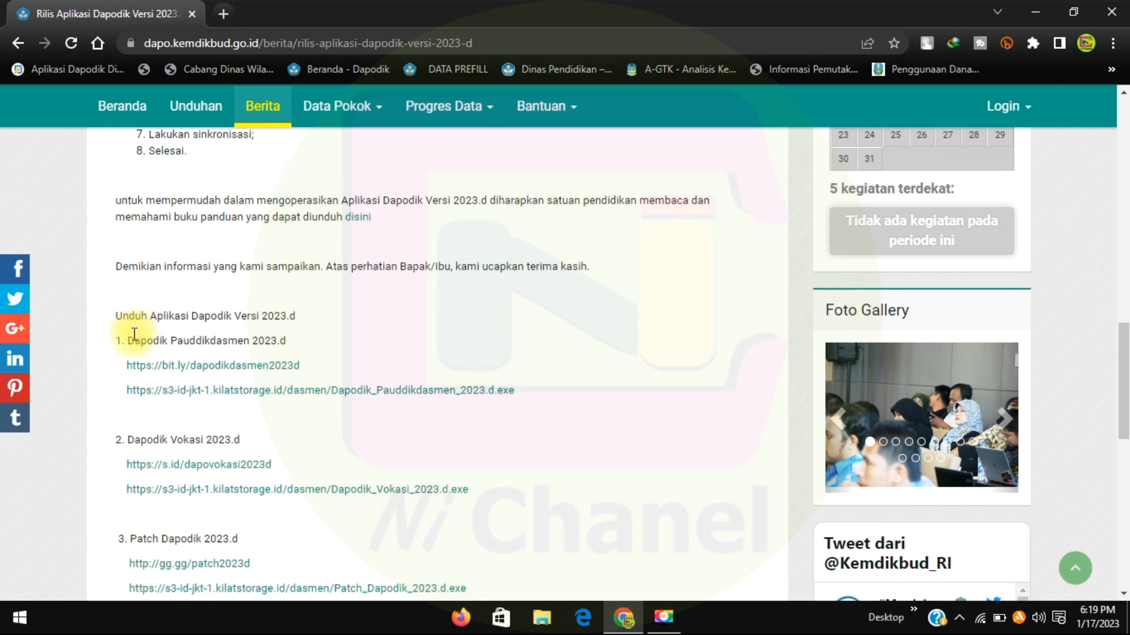
{"action": "scroll", "coordinate": [168, 302], "scroll_direction": "down", "scroll_amount": 4}
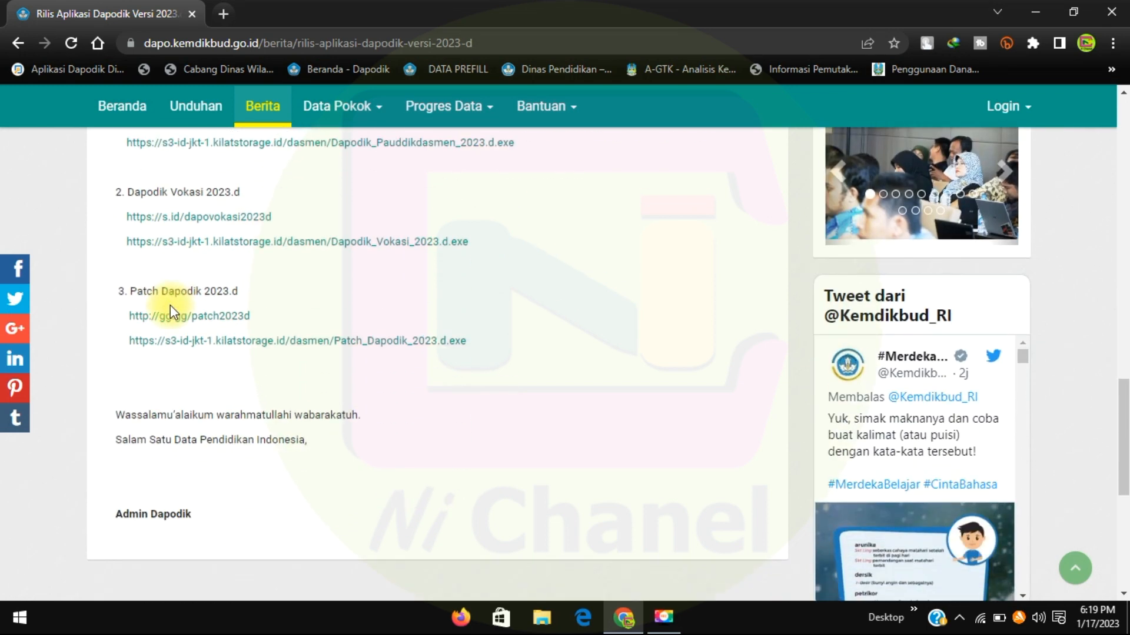
{"action": "scroll", "coordinate": [171, 305], "scroll_direction": "up", "scroll_amount": 4}
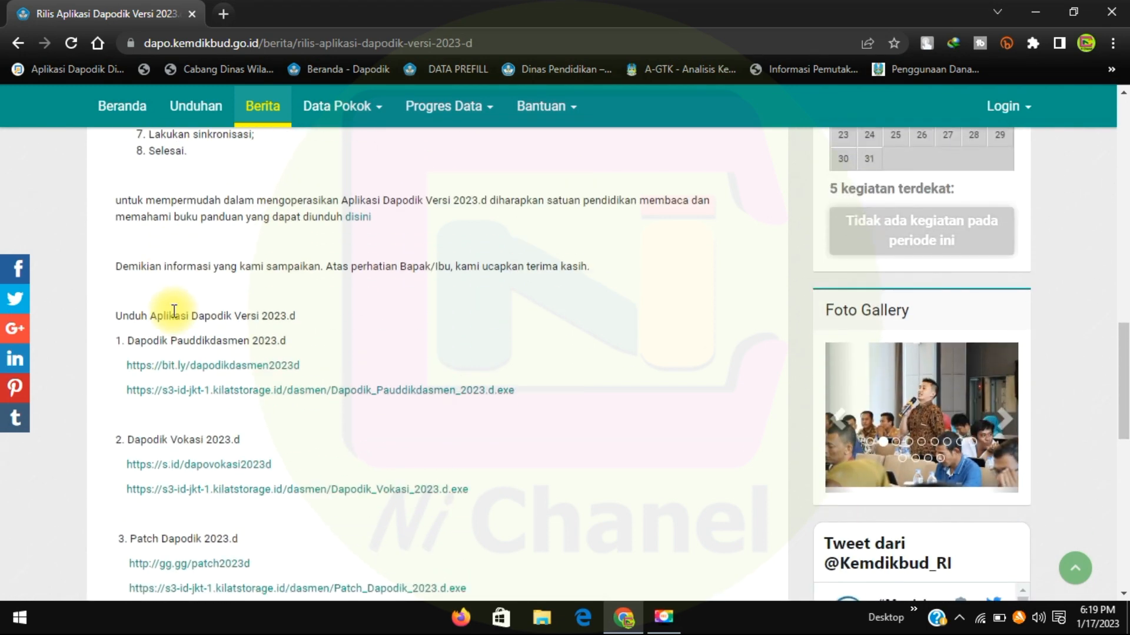
{"action": "scroll", "coordinate": [174, 310], "scroll_direction": "down", "scroll_amount": 1}
{"action": "left_click_drag", "start_coordinate": [114, 233], "coordinate": [341, 240]}
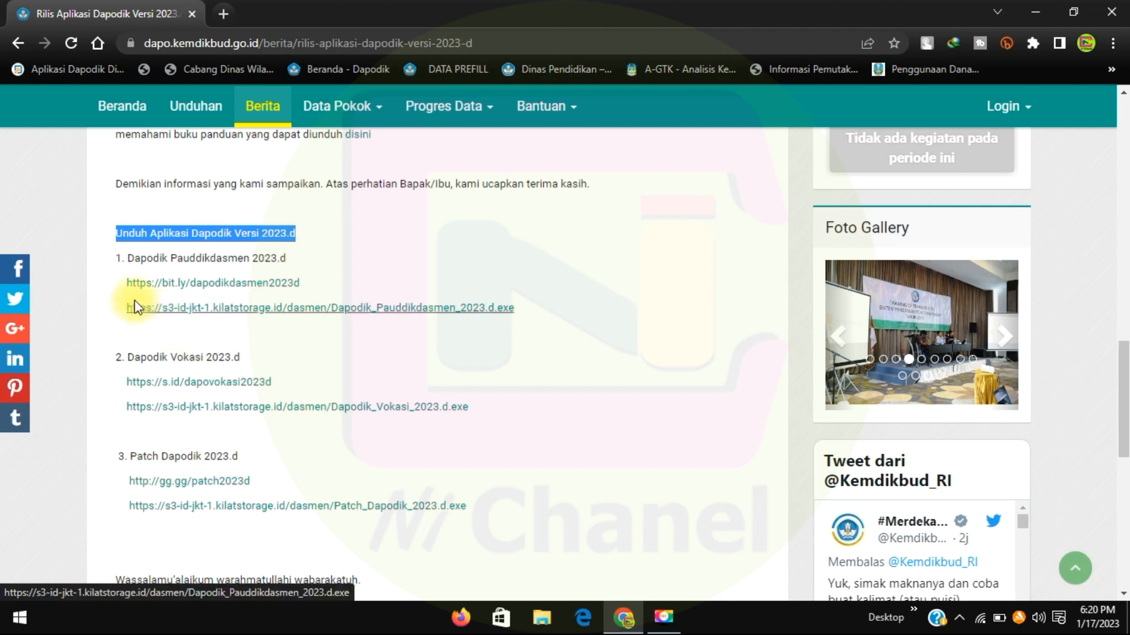
{"action": "left_click", "coordinate": [446, 274]}
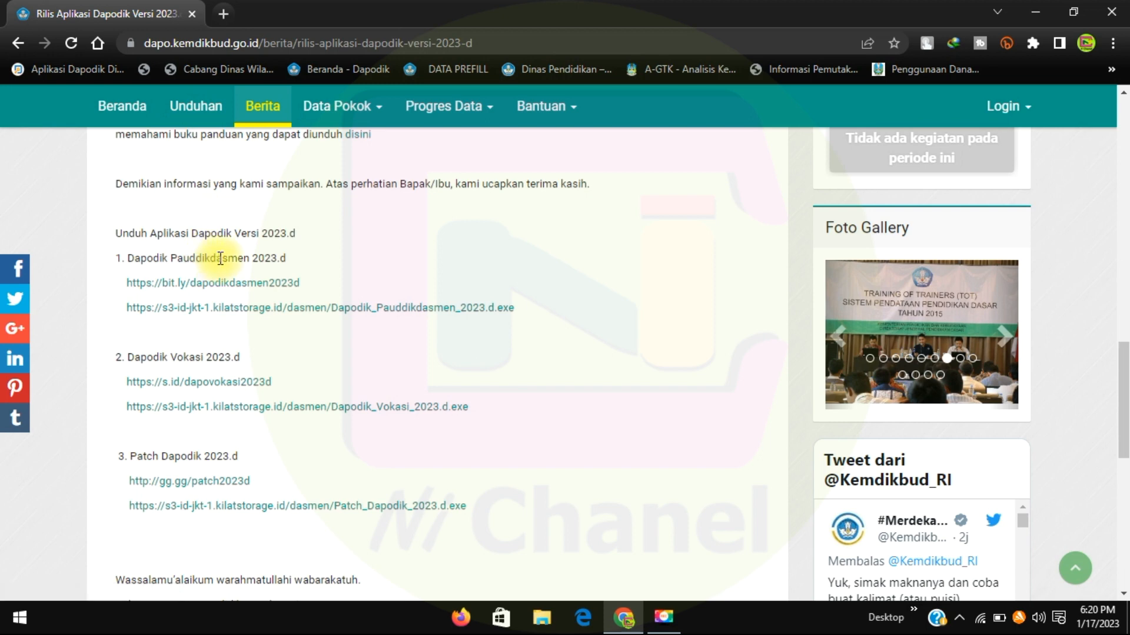
{"action": "scroll", "coordinate": [303, 230], "scroll_direction": "up", "scroll_amount": 3}
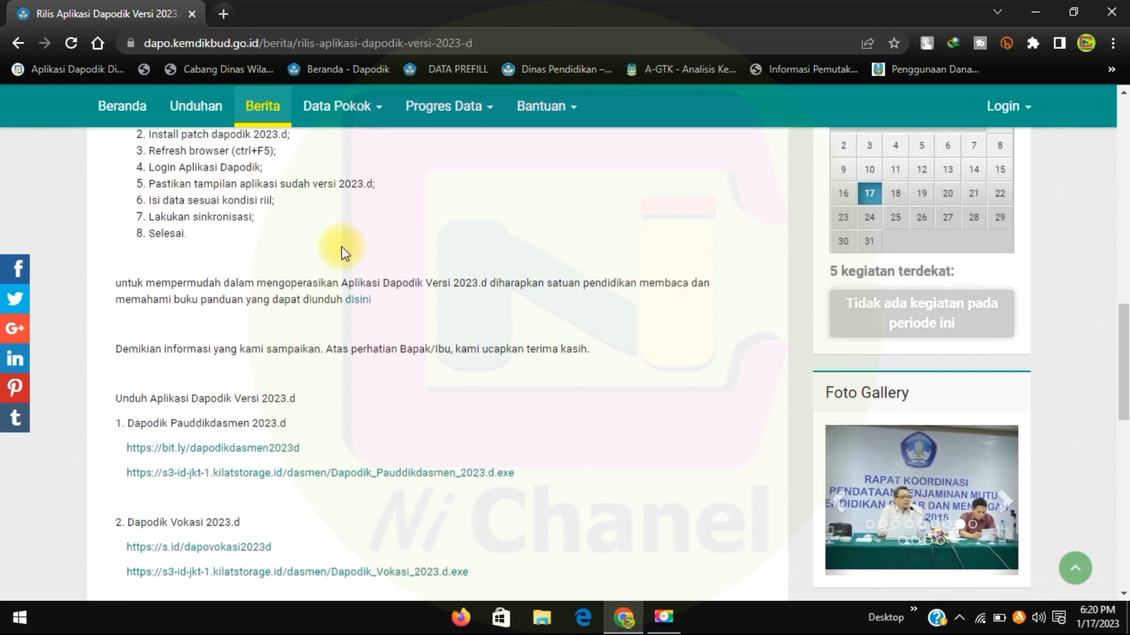
{"action": "scroll", "coordinate": [512, 268], "scroll_direction": "down", "scroll_amount": 2}
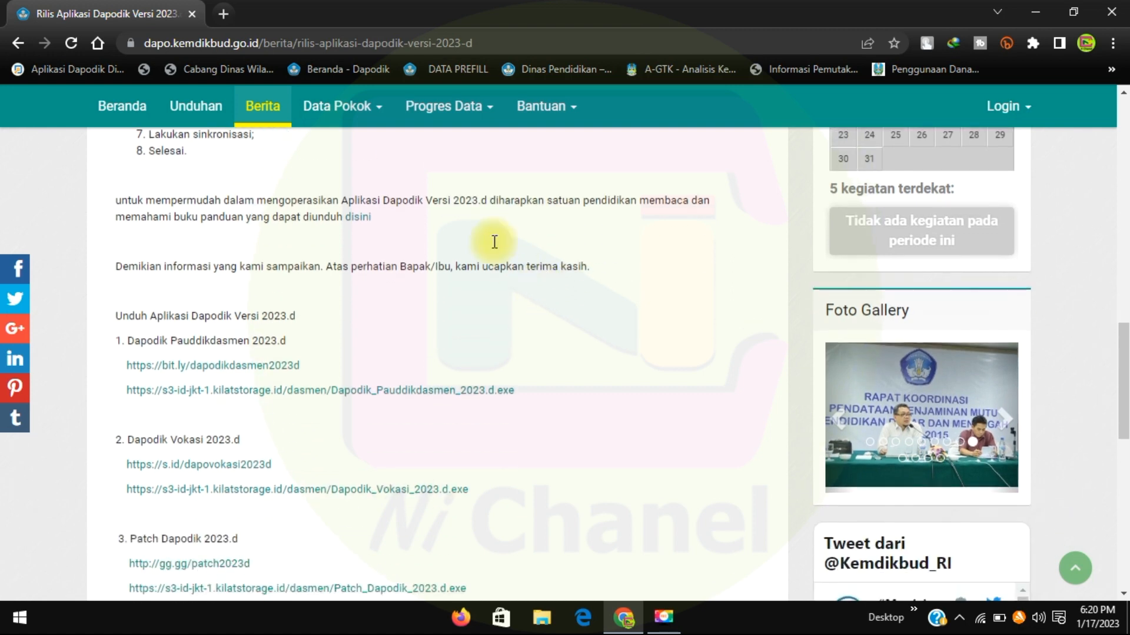
{"action": "scroll", "coordinate": [306, 303], "scroll_direction": "down", "scroll_amount": 2}
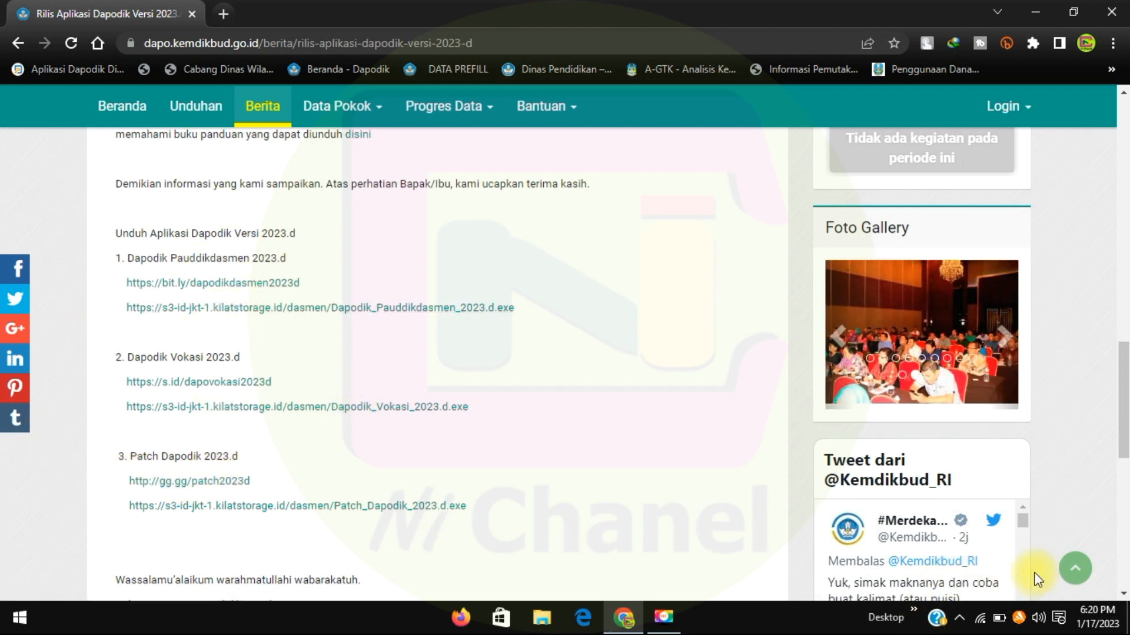
Switch to File Explorer and review the Pauddikdasmen, Vokasi and Patch 2023.d installers in the dapodik 2023 folder.
{"action": "left_click", "coordinate": [559, 619]}
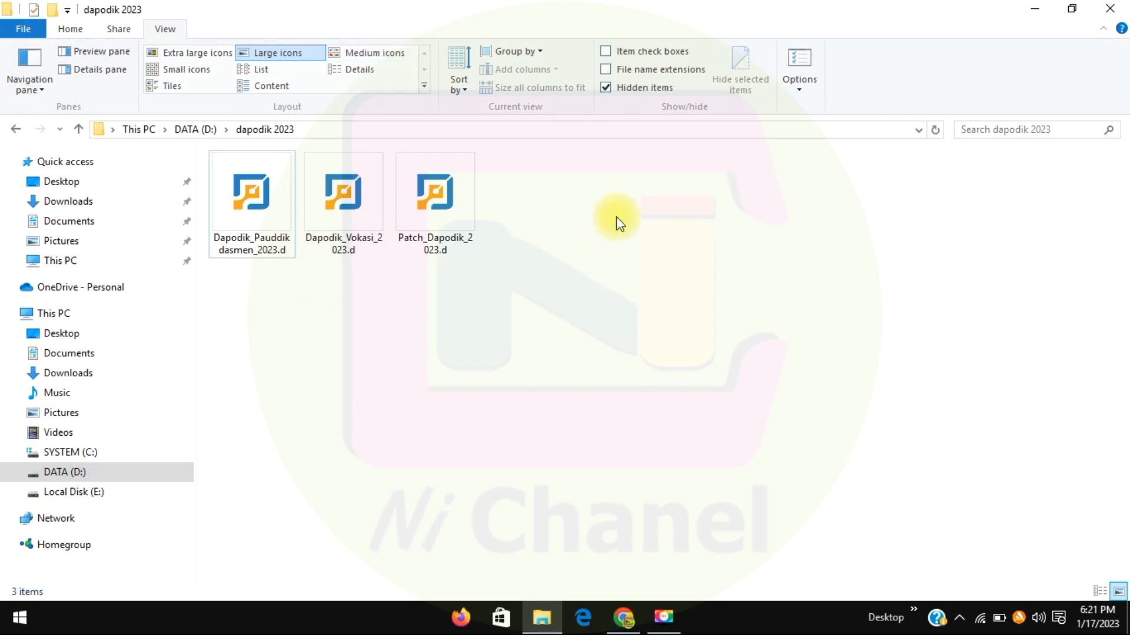
{"action": "left_click", "coordinate": [258, 254]}
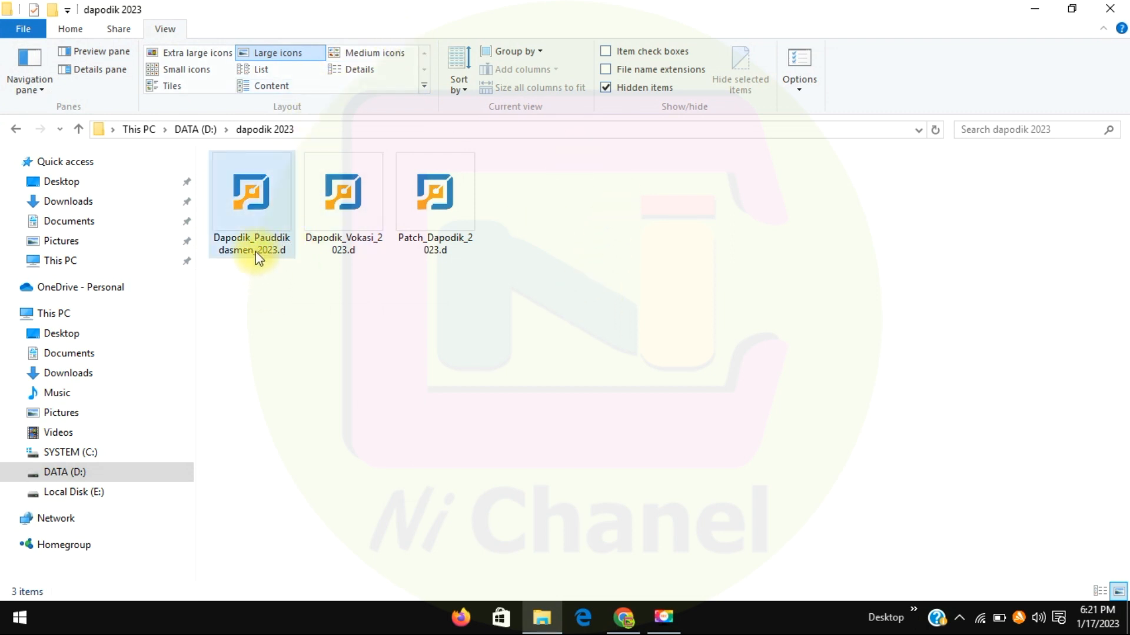
{"action": "left_click", "coordinate": [347, 250]}
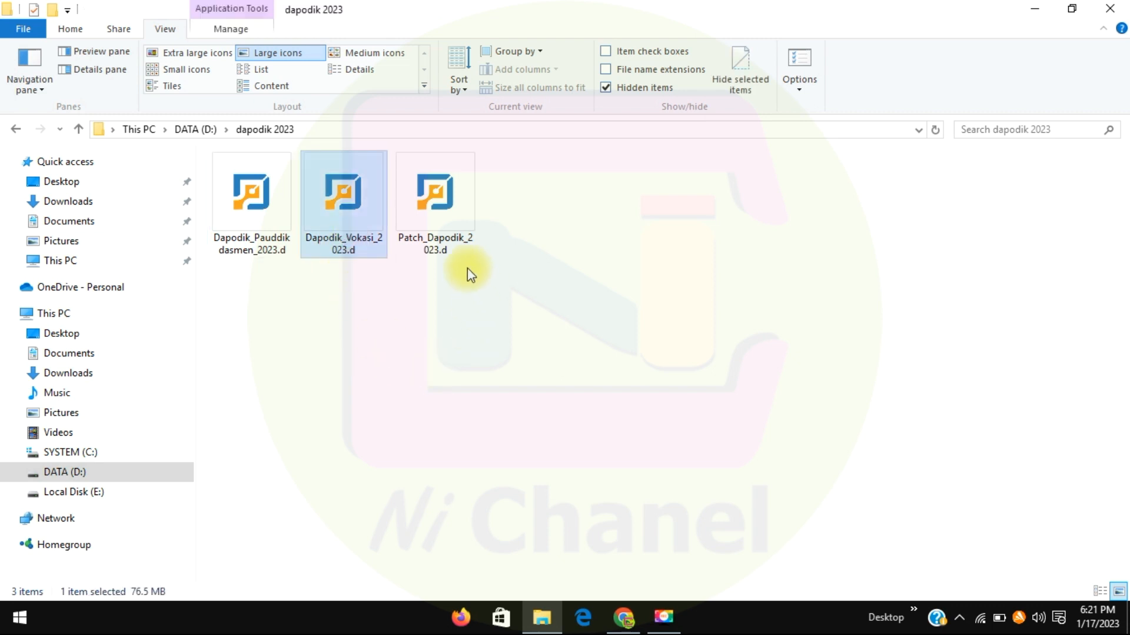
{"action": "left_click", "coordinate": [458, 241]}
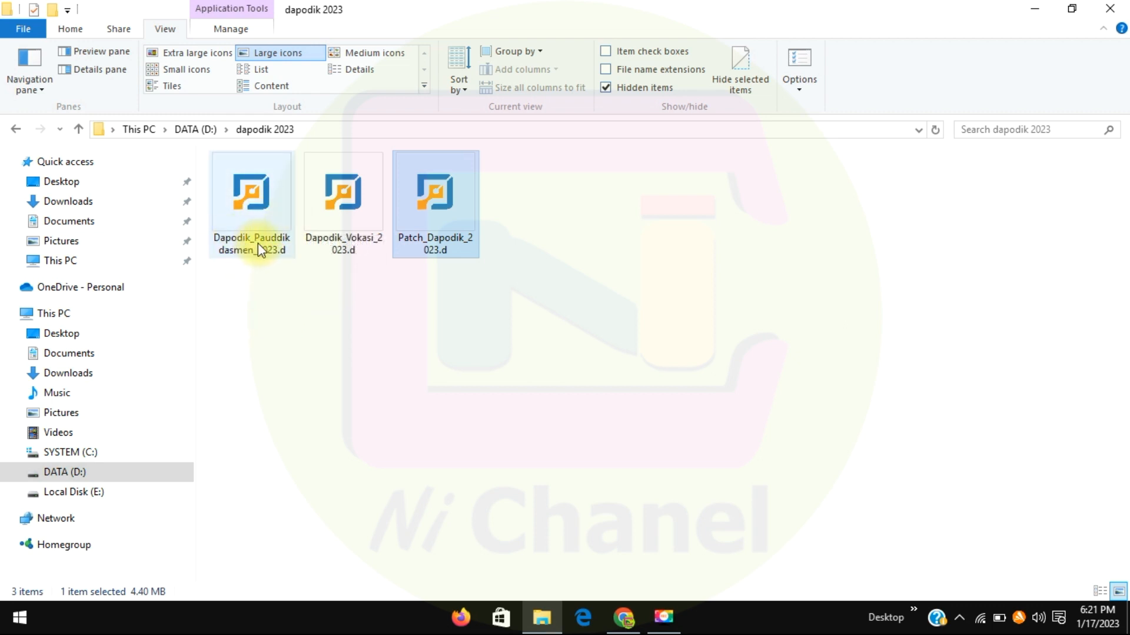
{"action": "left_click", "coordinate": [344, 192]}
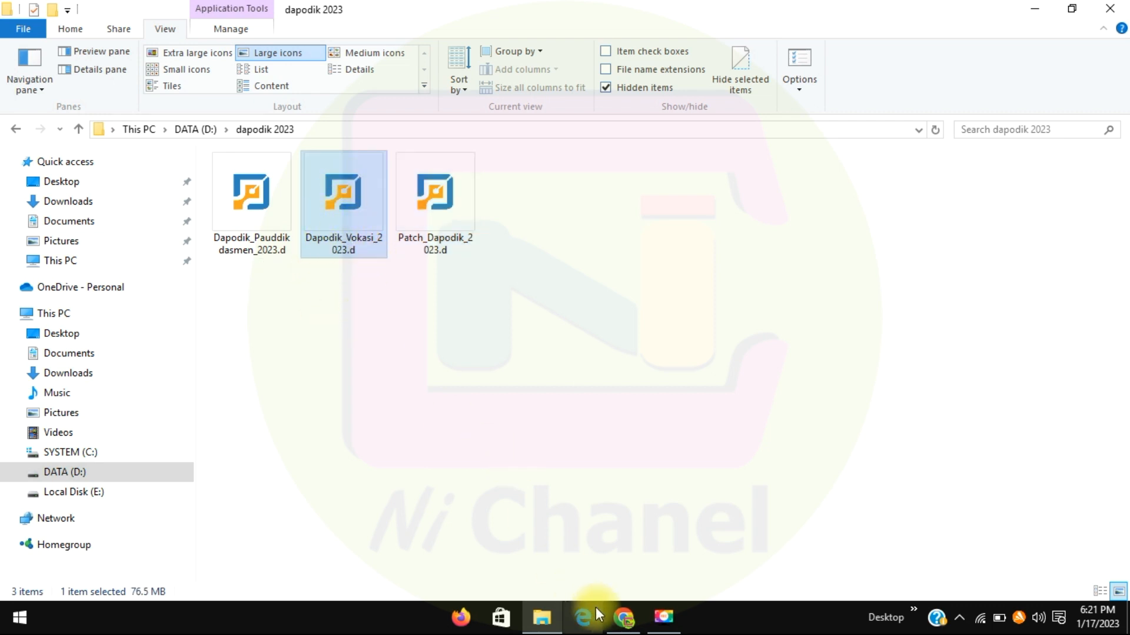
Switch to Chrome and open the local Dapodik login page at localhost:5774 in a new tab.
{"action": "left_click", "coordinate": [621, 615]}
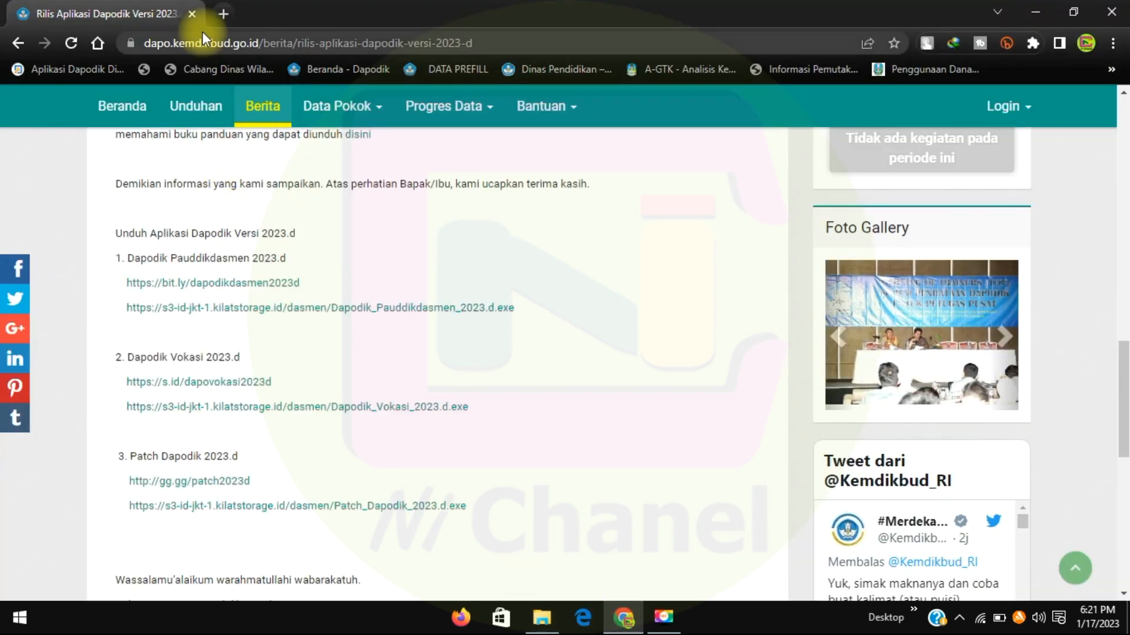
{"action": "left_click", "coordinate": [226, 16]}
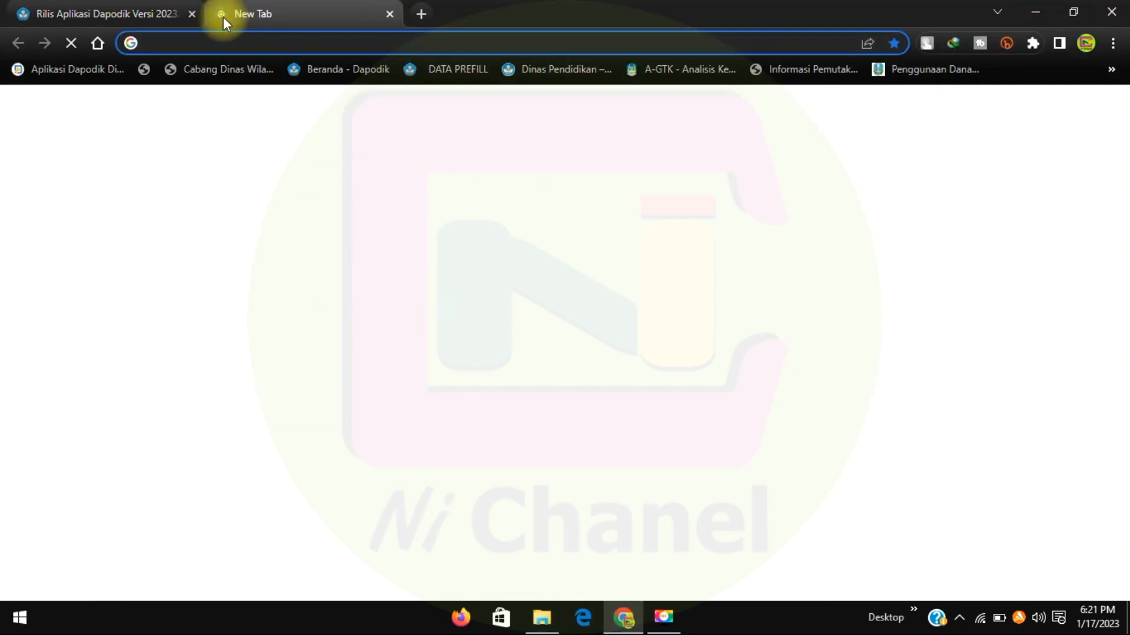
{"action": "type", "text": "lo"}
{"action": "key", "text": "Return"}
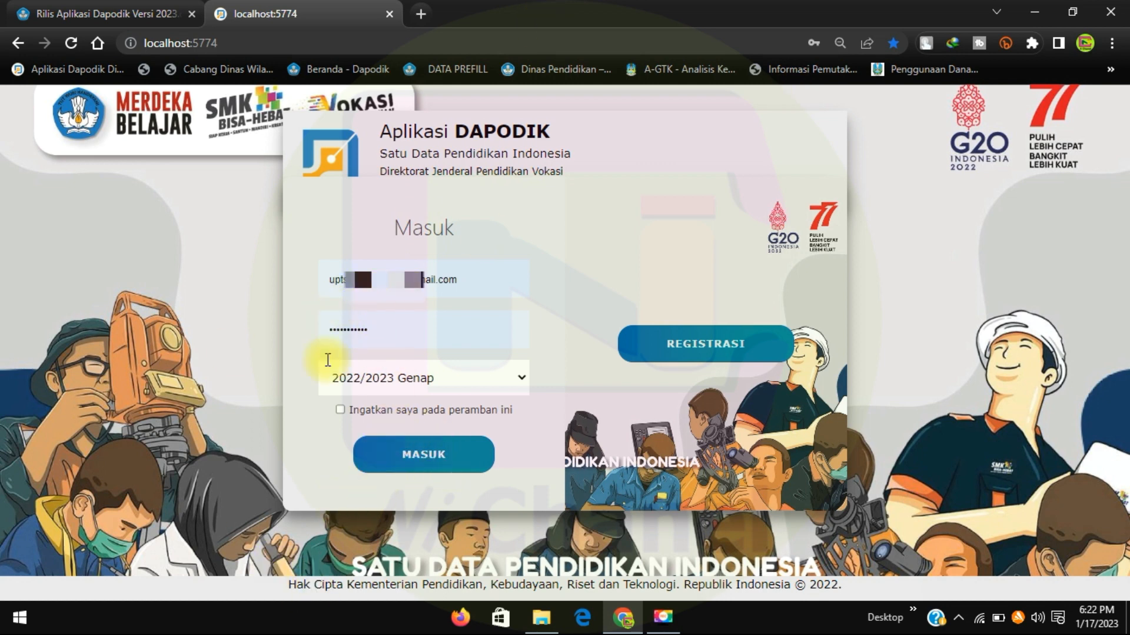
Sign in for 2022/2023 Genap as Operator Sekolah, dismiss the change list, check the installed version and close the Dapodik tab.
{"action": "left_click", "coordinate": [418, 459]}
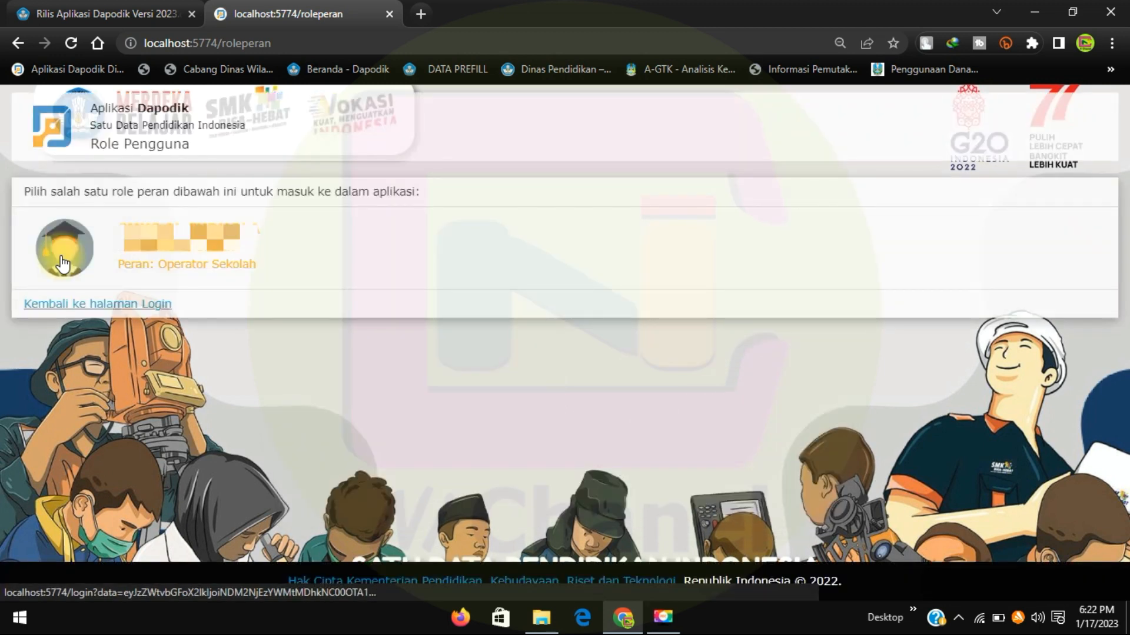
{"action": "left_click", "coordinate": [178, 235]}
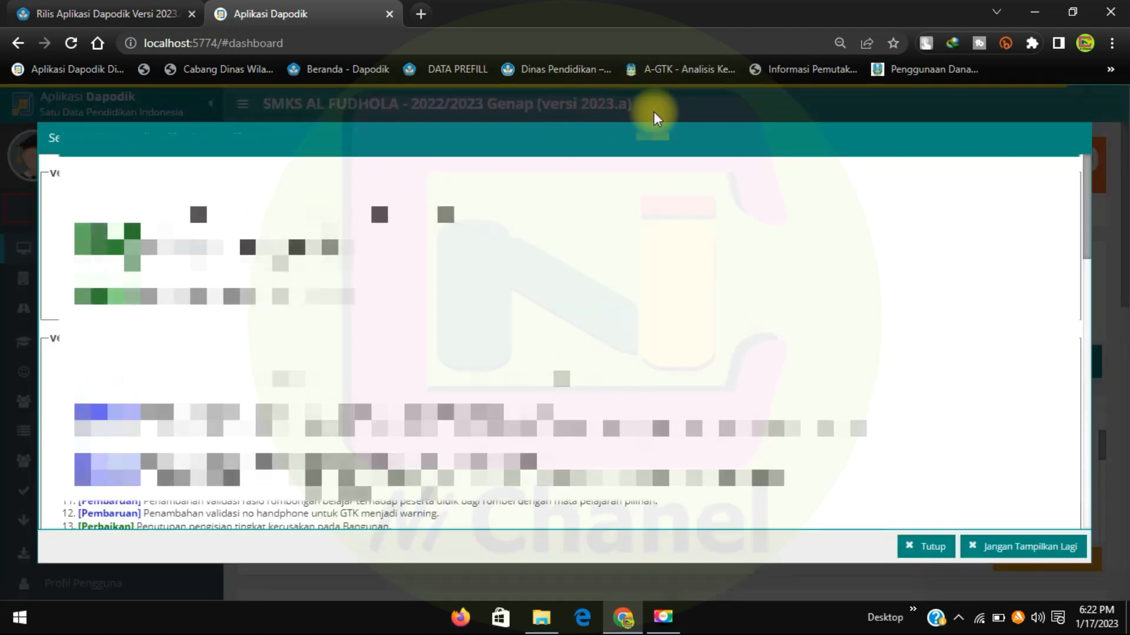
{"action": "left_click", "coordinate": [931, 545]}
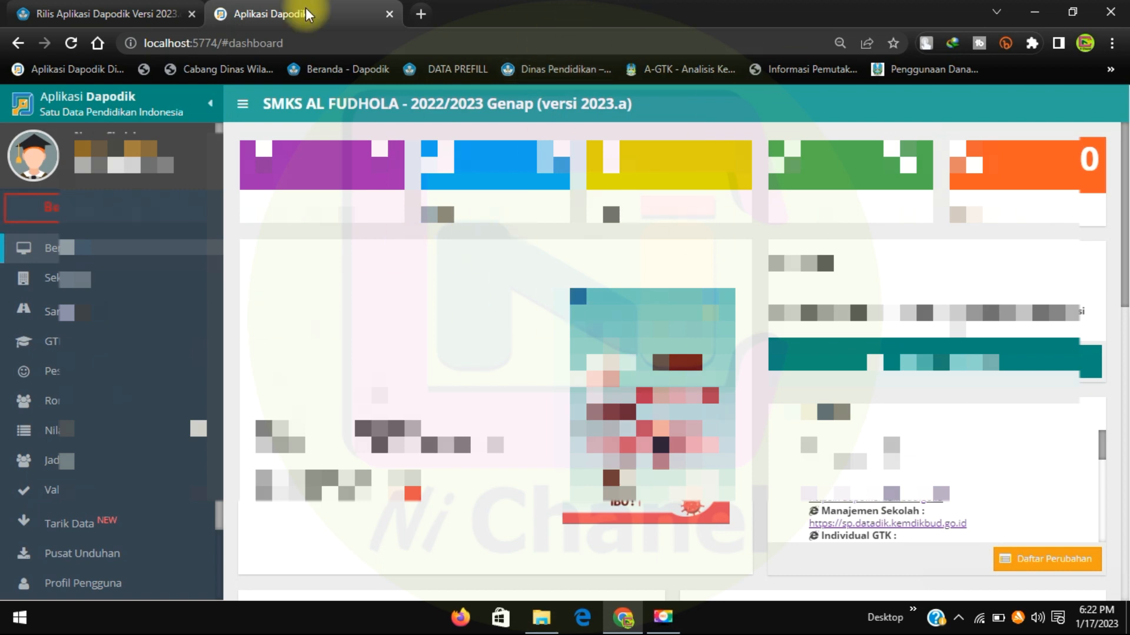
{"action": "left_click", "coordinate": [391, 11]}
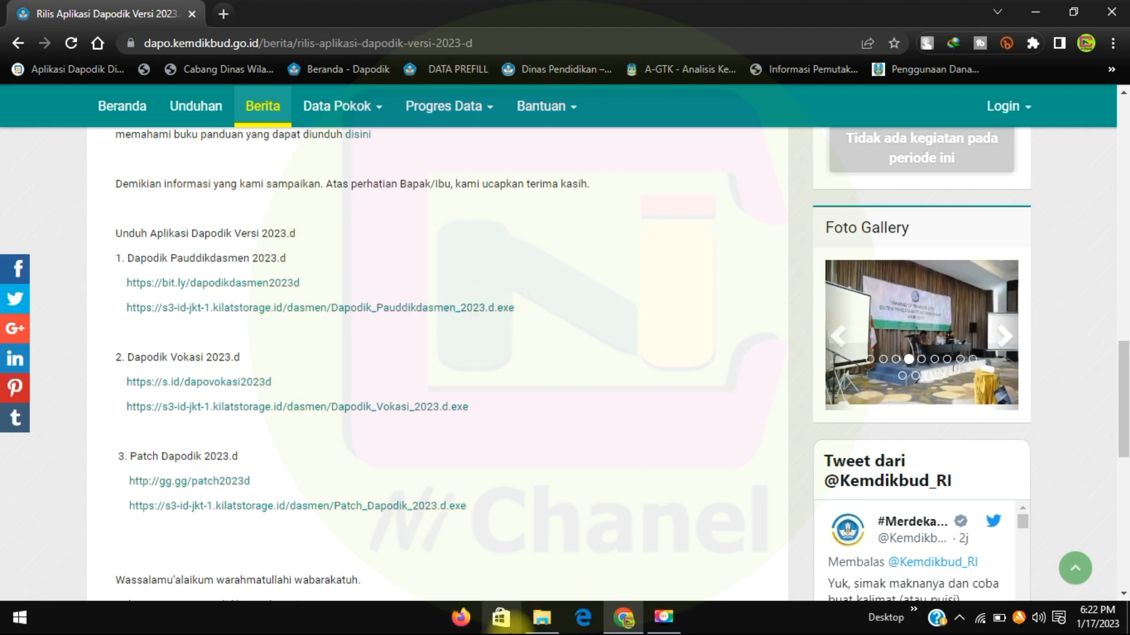
Switch to File Explorer and launch the Patch_Dapodik_2023.d installer from the dapodik 2023 folder.
{"action": "left_click", "coordinate": [541, 617]}
{"action": "left_click", "coordinate": [441, 217]}
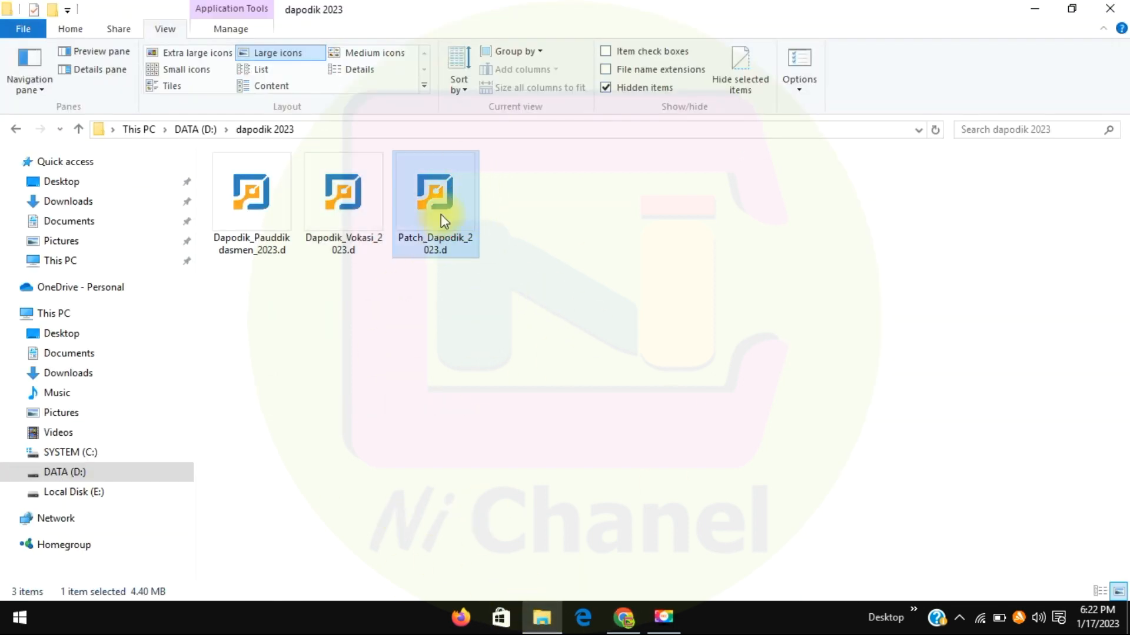
{"action": "double_click", "coordinate": [441, 198]}
{"action": "right_click", "coordinate": [446, 188]}
{"action": "left_click", "coordinate": [477, 217]}
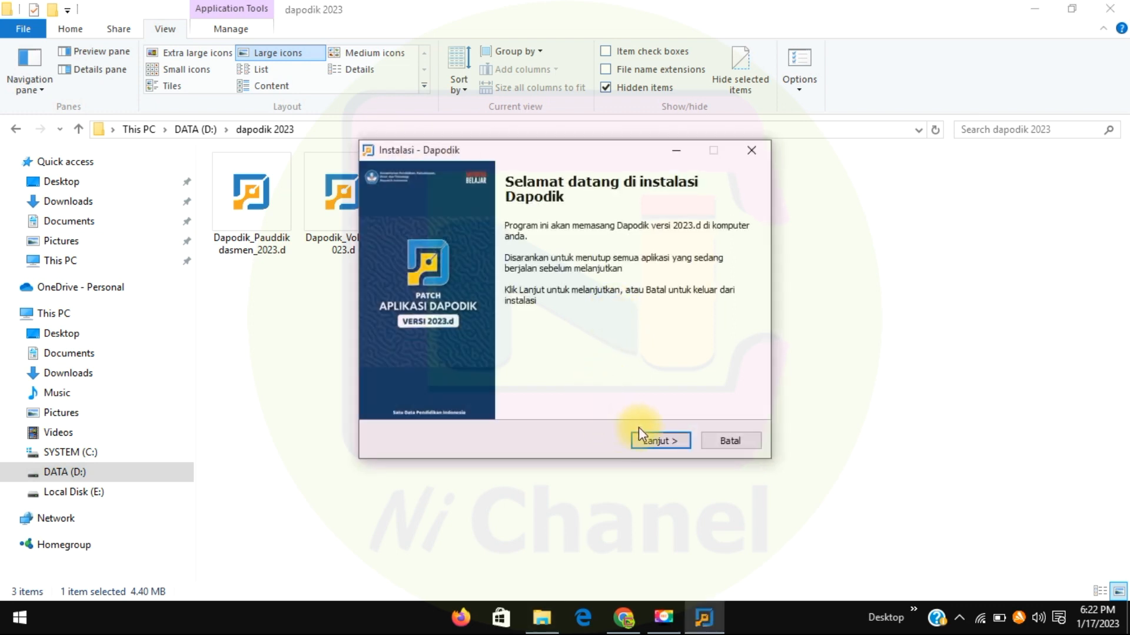
Accept the Dapodik license agreement, install the 2023.d patch and finish the setup wizard.
{"action": "left_click", "coordinate": [659, 444]}
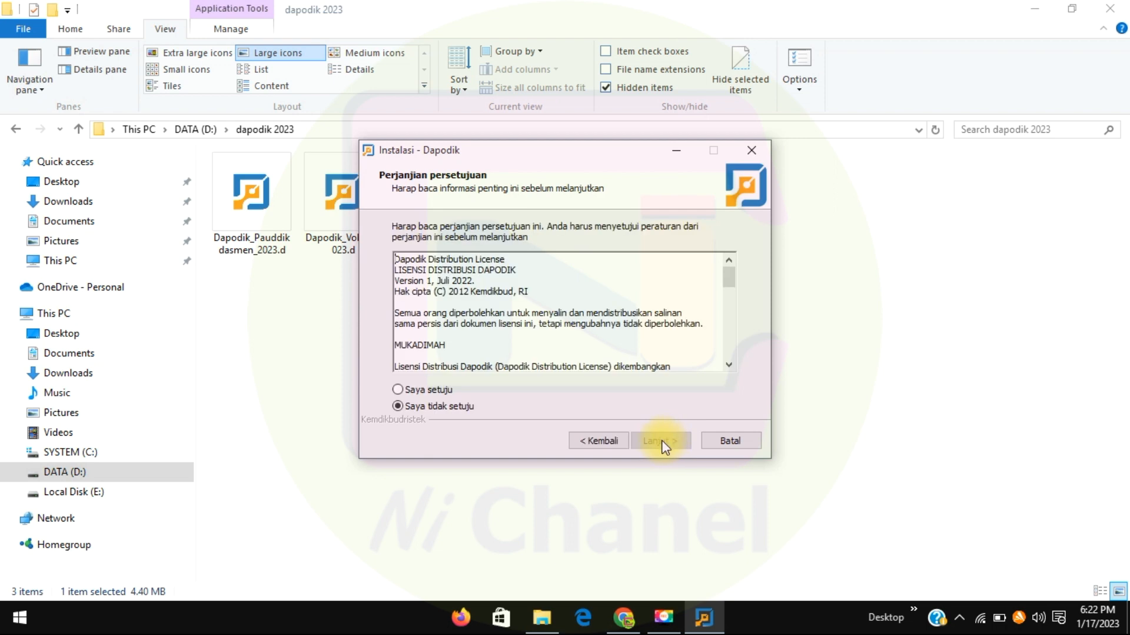
{"action": "left_click", "coordinate": [398, 390]}
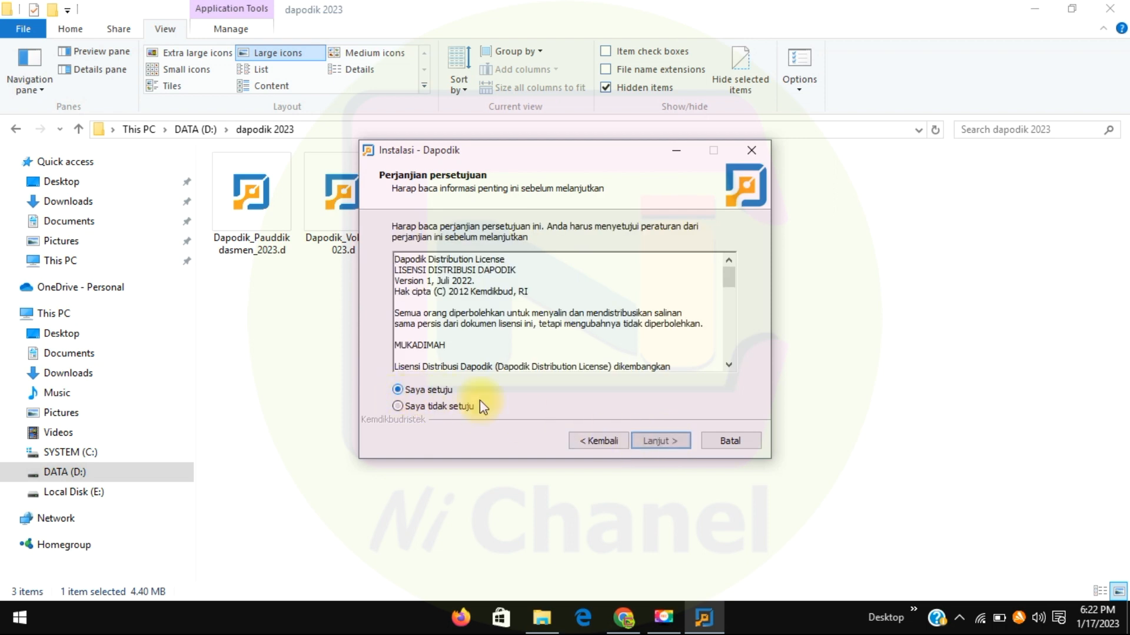
{"action": "left_click", "coordinate": [657, 440]}
{"action": "left_click", "coordinate": [656, 443]}
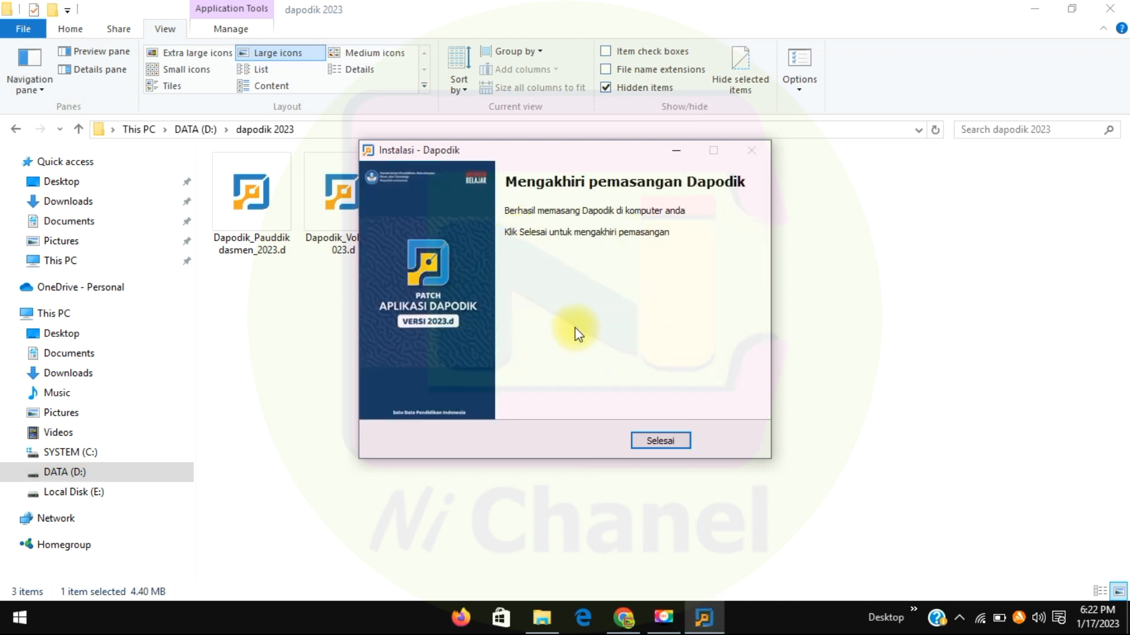
{"action": "left_click", "coordinate": [659, 440]}
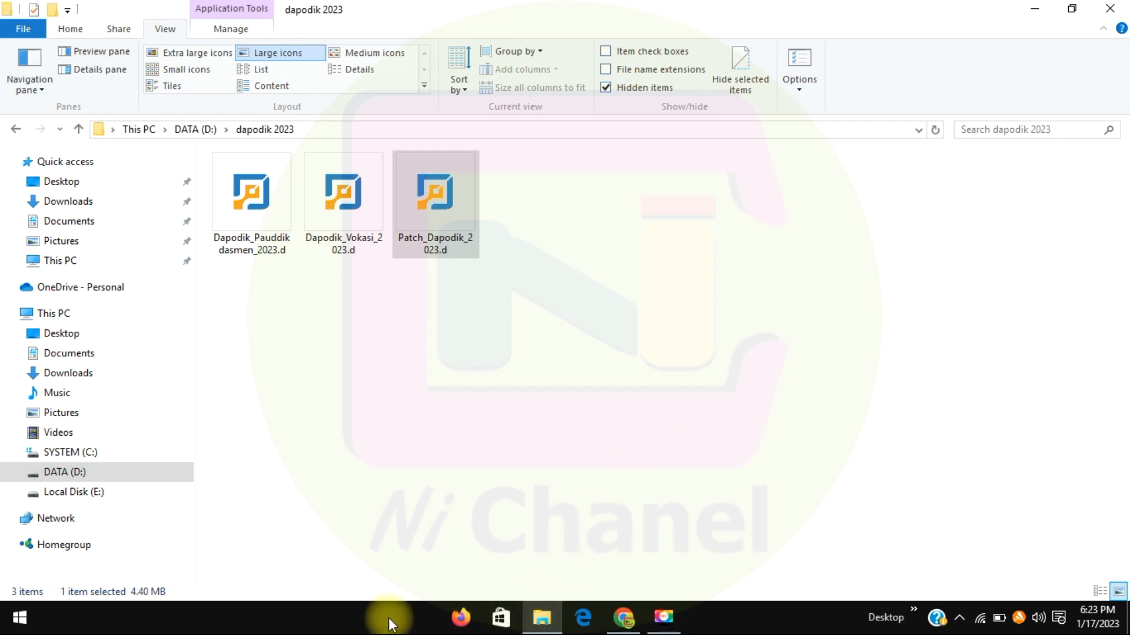
Switch to Chrome, open localhost:5774 in a new tab and dismiss the Dapodik welcome change list.
{"action": "left_click", "coordinate": [622, 616]}
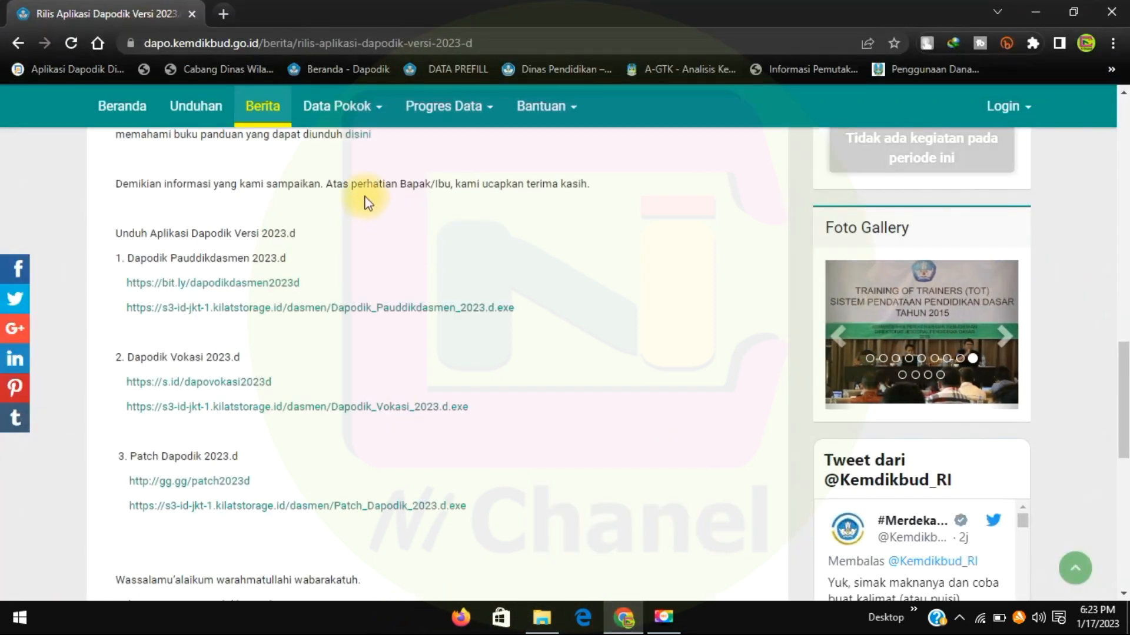
{"action": "left_click", "coordinate": [225, 12]}
{"action": "type", "text": "localhost:5774"}
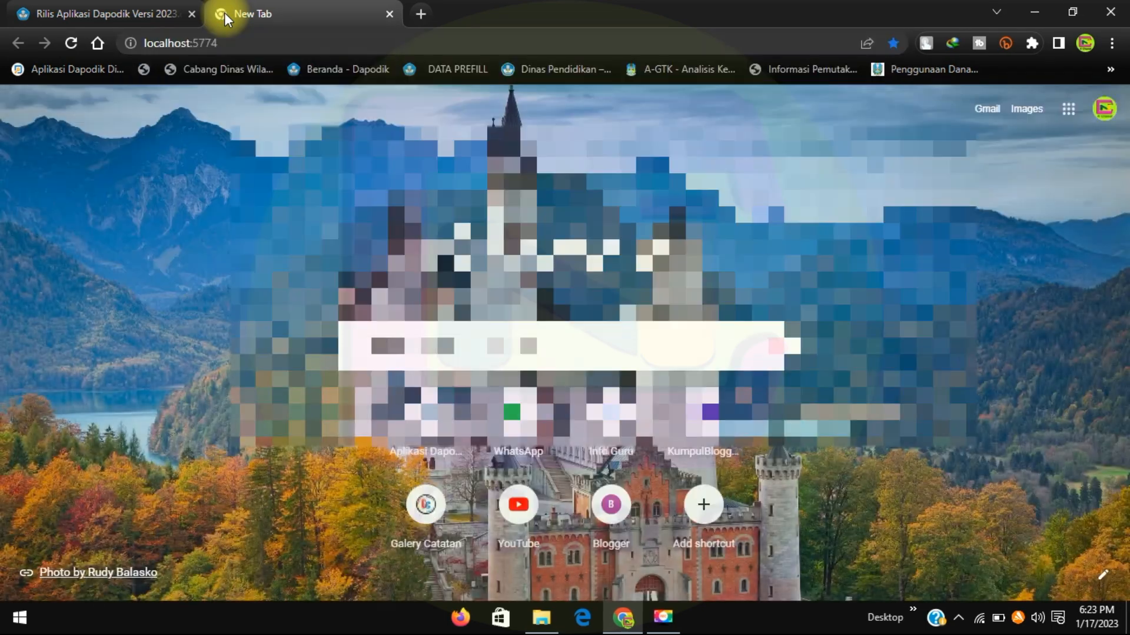
{"action": "key", "text": "Return"}
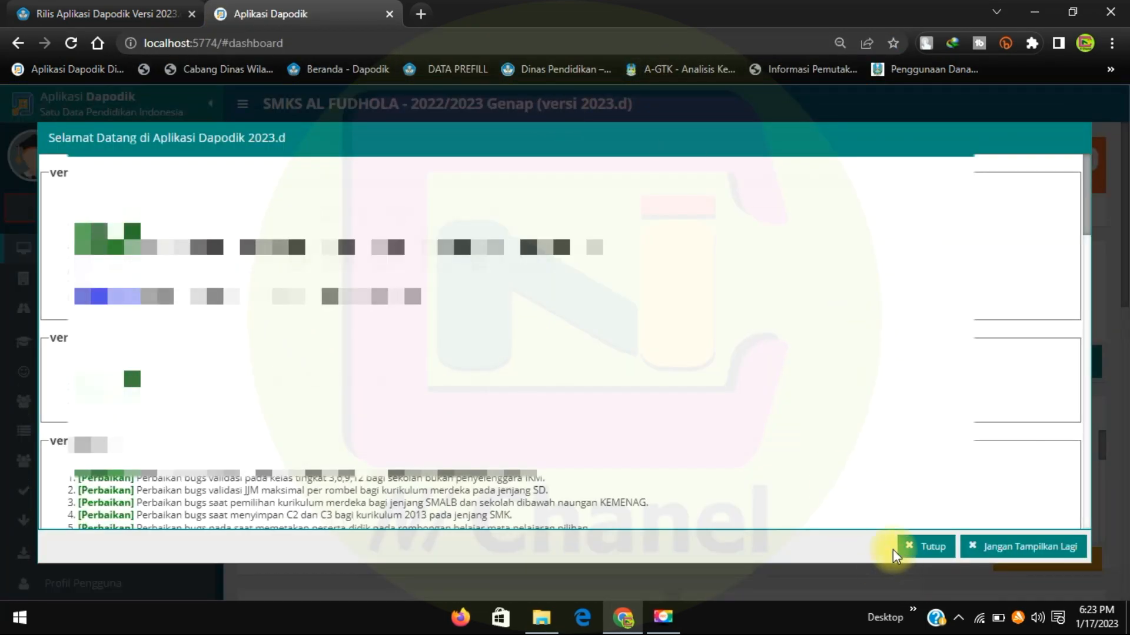
{"action": "left_click", "coordinate": [918, 547]}
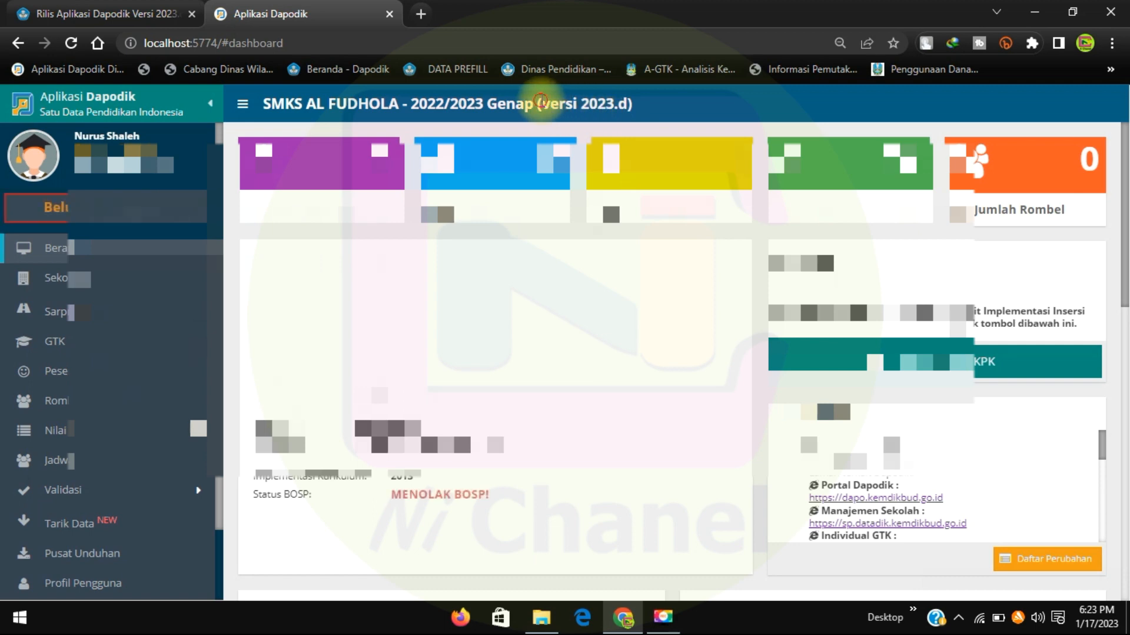
Check the version shown in the Dapodik header, reload the dashboard and dismiss the change list again.
{"action": "triple_click", "coordinate": [633, 112]}
{"action": "left_click", "coordinate": [636, 115]}
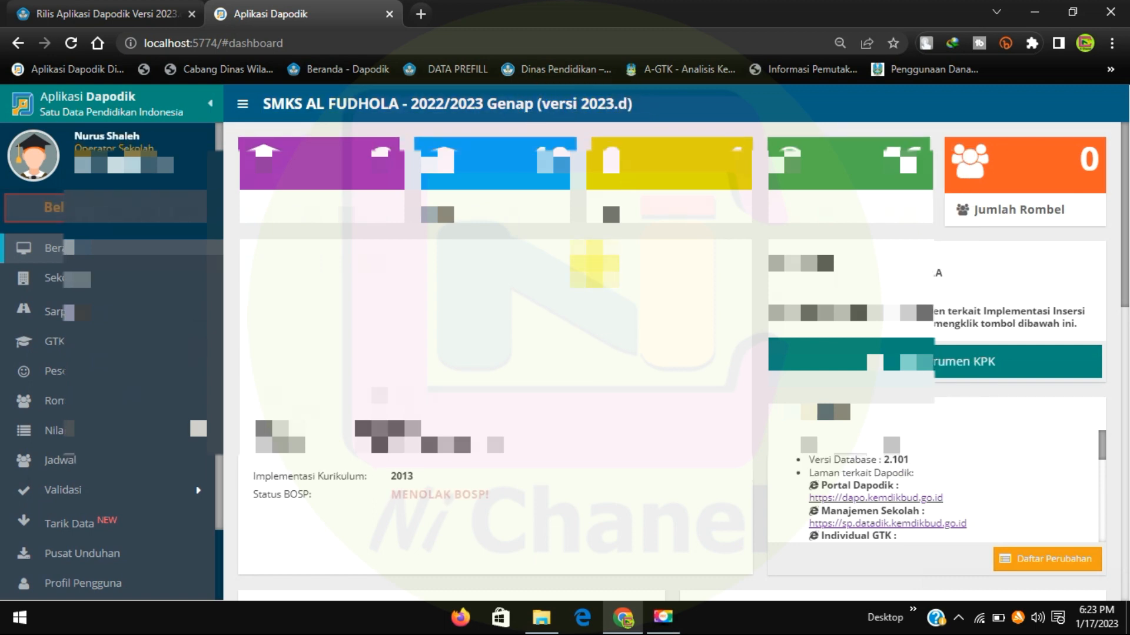
{"action": "key", "text": "F5"}
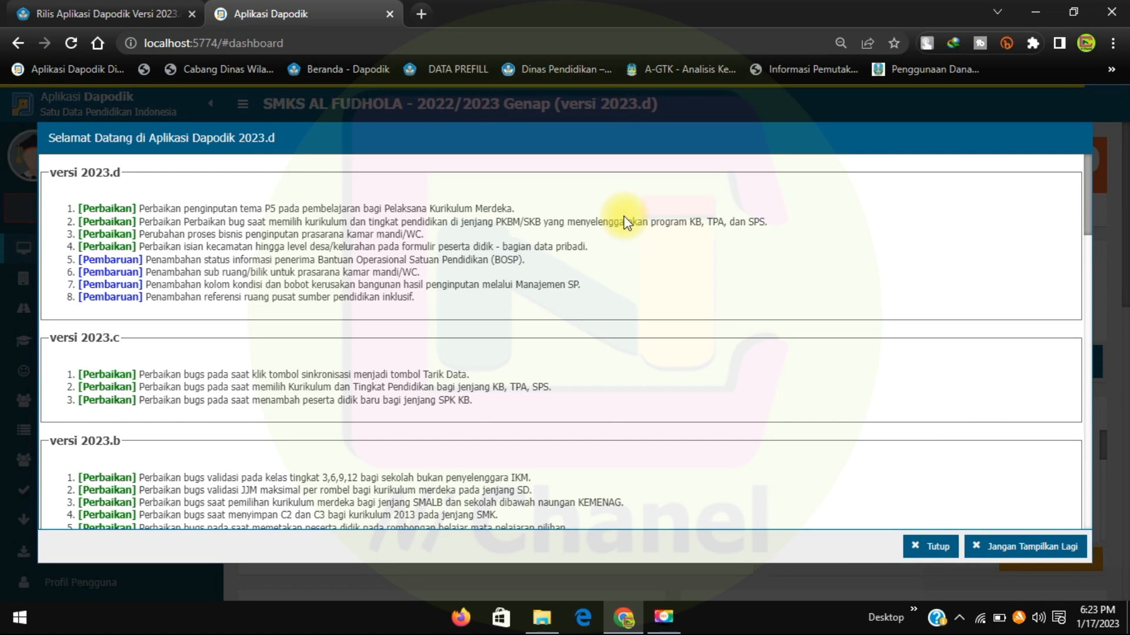
{"action": "left_click", "coordinate": [930, 547]}
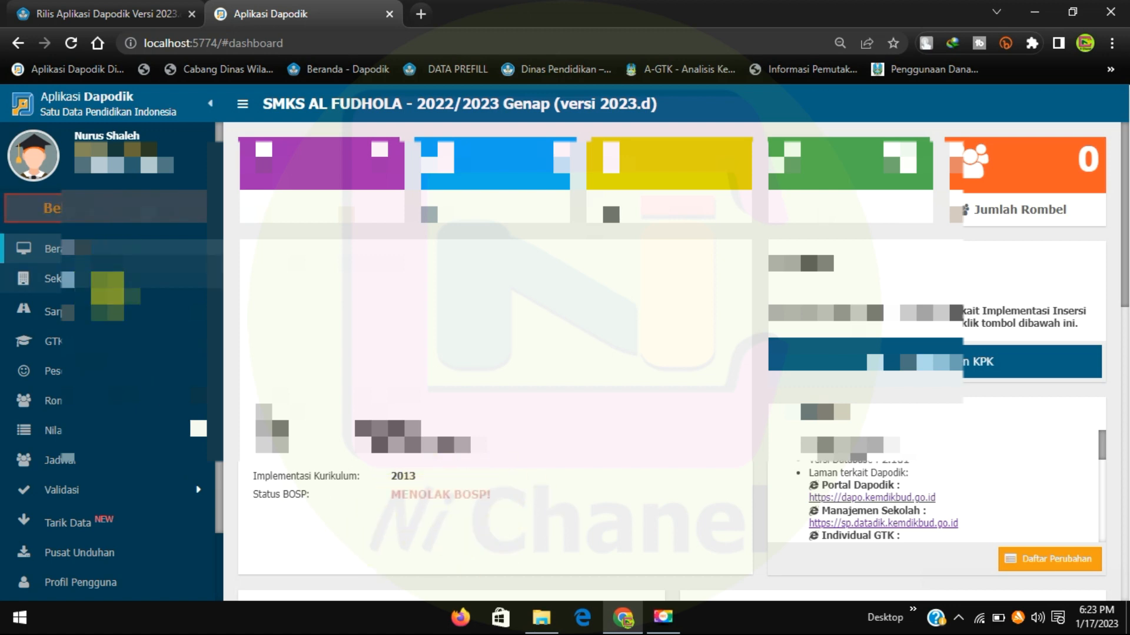
In the Sekolah page's Data Periodik (2022/2023 Genap), set Waktu penyelenggaraan to Pagi/6 hari and Sumber listrik to PLN.
{"action": "left_click", "coordinate": [115, 279]}
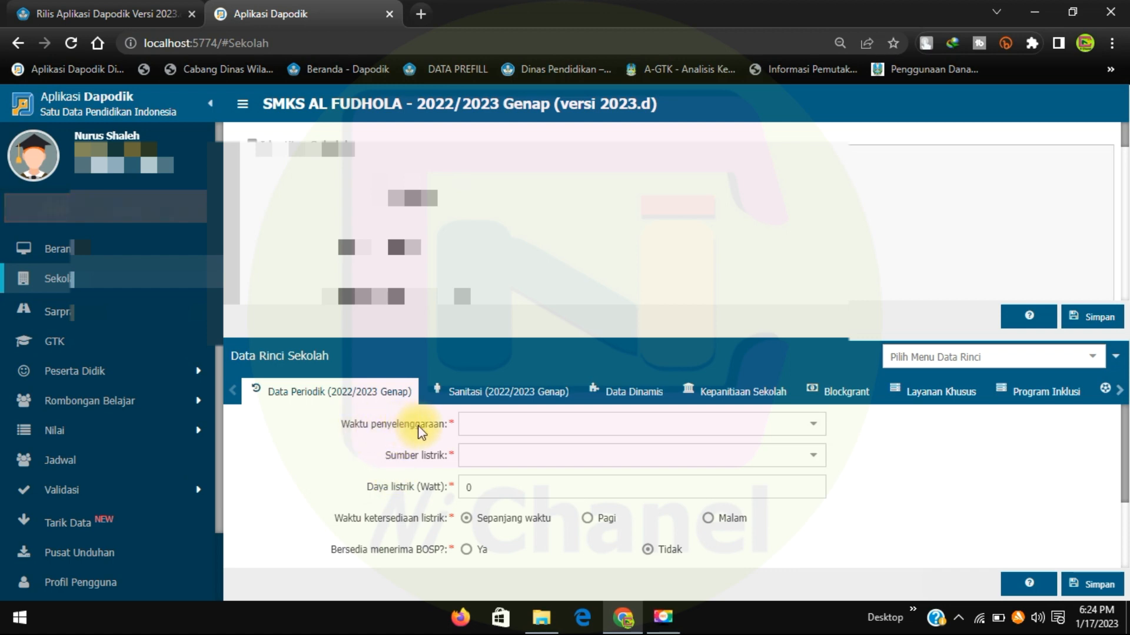
{"action": "left_click", "coordinate": [815, 425]}
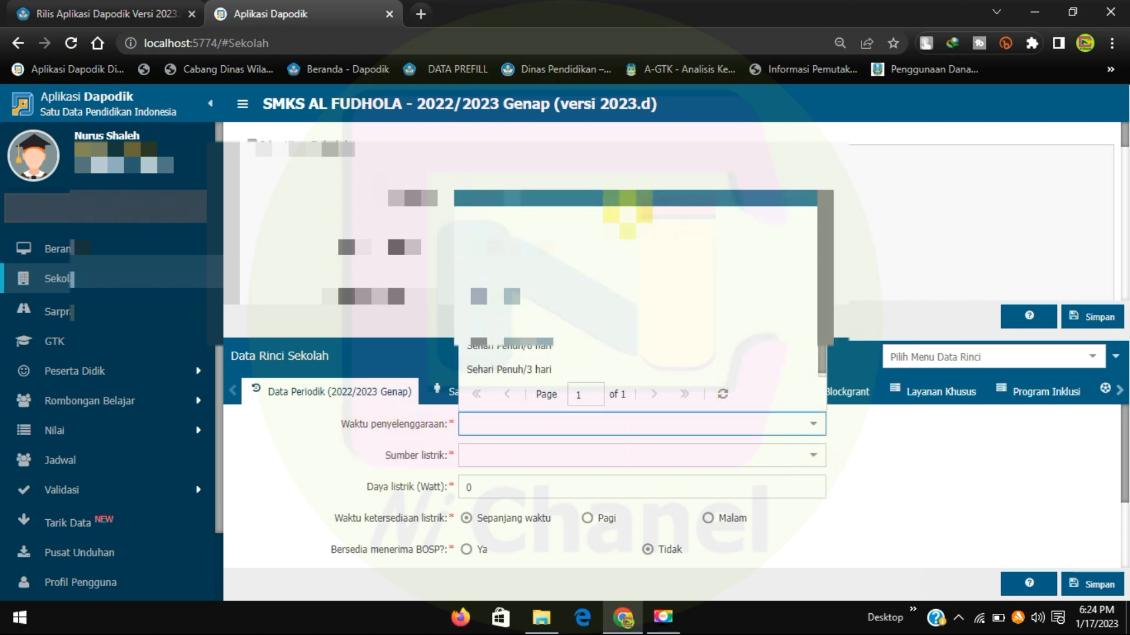
{"action": "key", "text": "Return"}
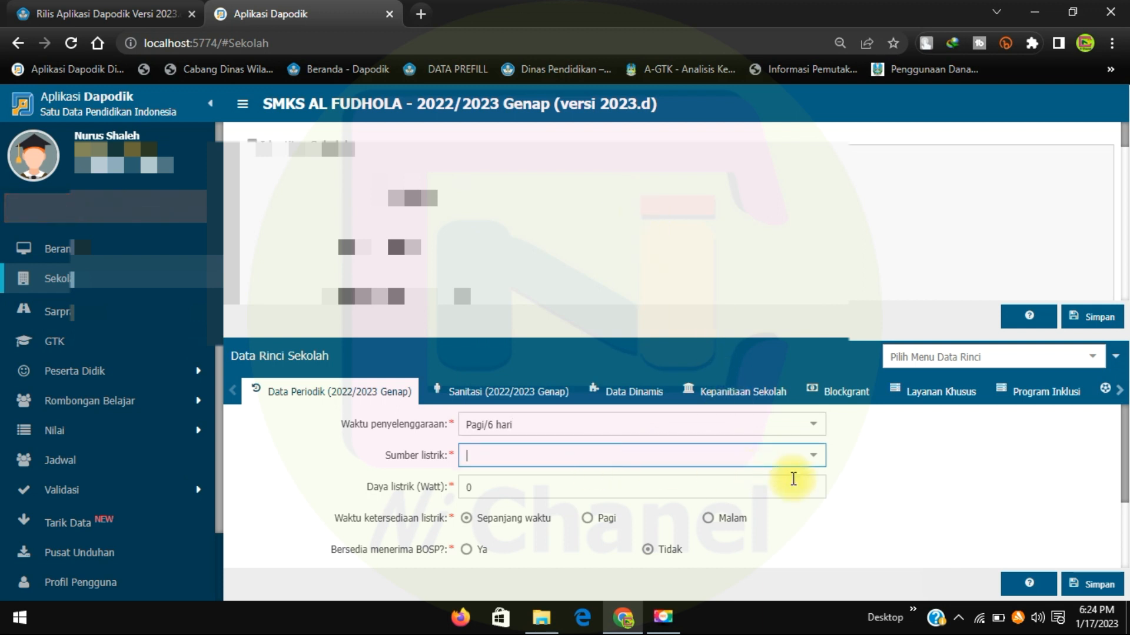
{"action": "left_click", "coordinate": [813, 454]}
{"action": "left_click", "coordinate": [618, 345]}
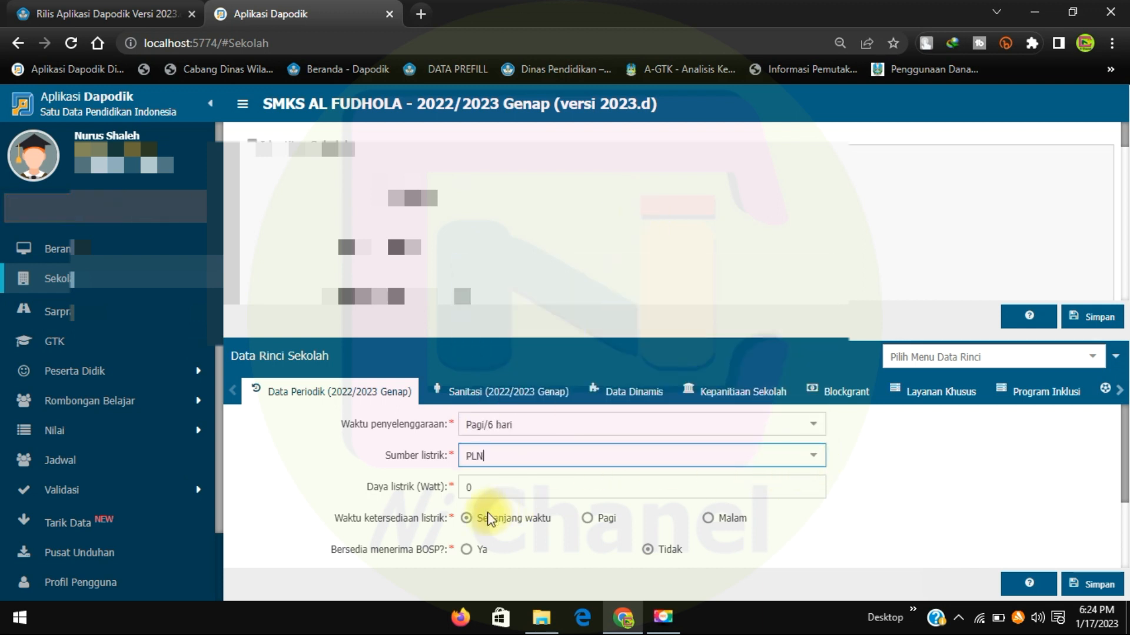
Set Daya listrik to 1200 Watt and answer Ya to Bersedia menerima BOSP.
{"action": "left_click", "coordinate": [504, 489]}
{"action": "key", "text": "BackSpace"}
{"action": "type", "text": "1200"}
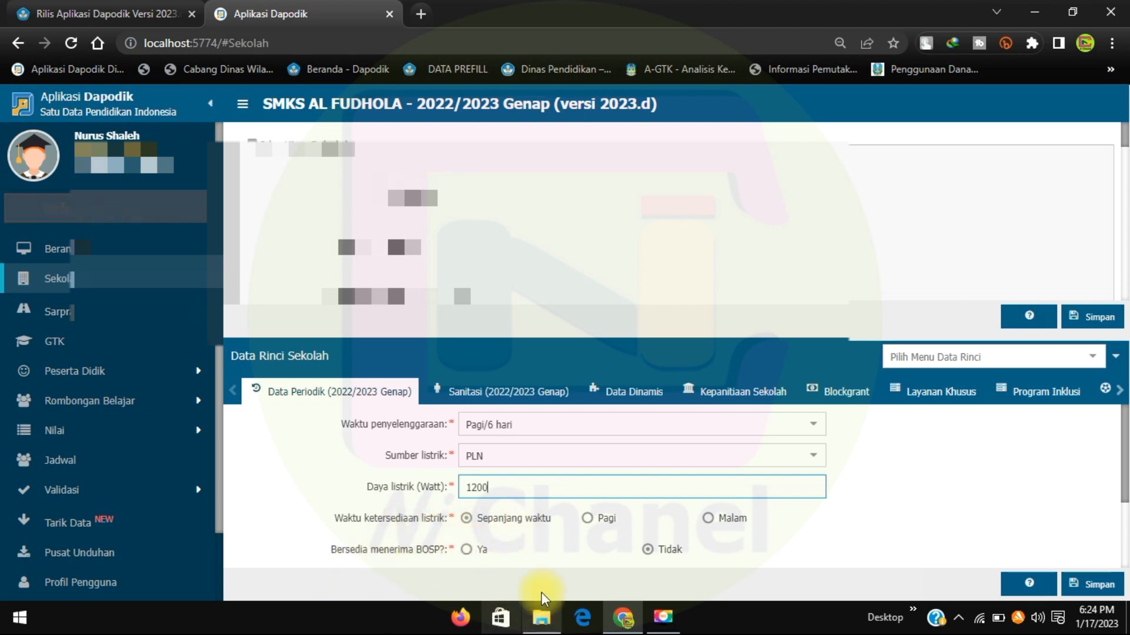
{"action": "left_click", "coordinate": [468, 551]}
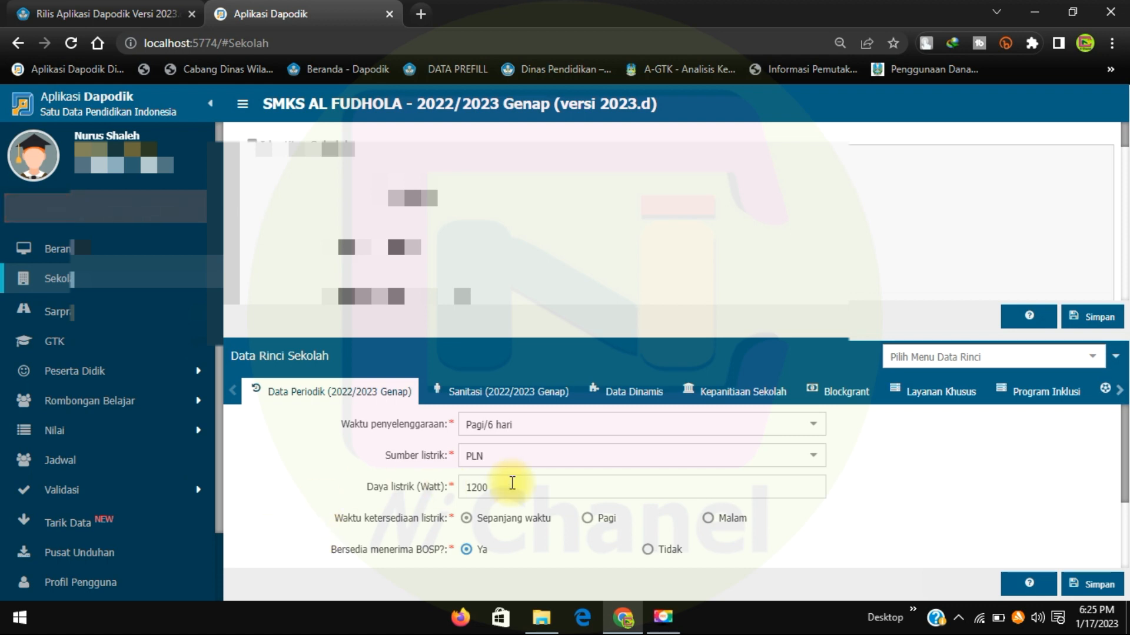
Set Sertifikasi ISO to Belum Bersertifikat and Akses Internet to Telkom Speedy.
{"action": "scroll", "coordinate": [530, 482], "scroll_direction": "down", "scroll_amount": 2}
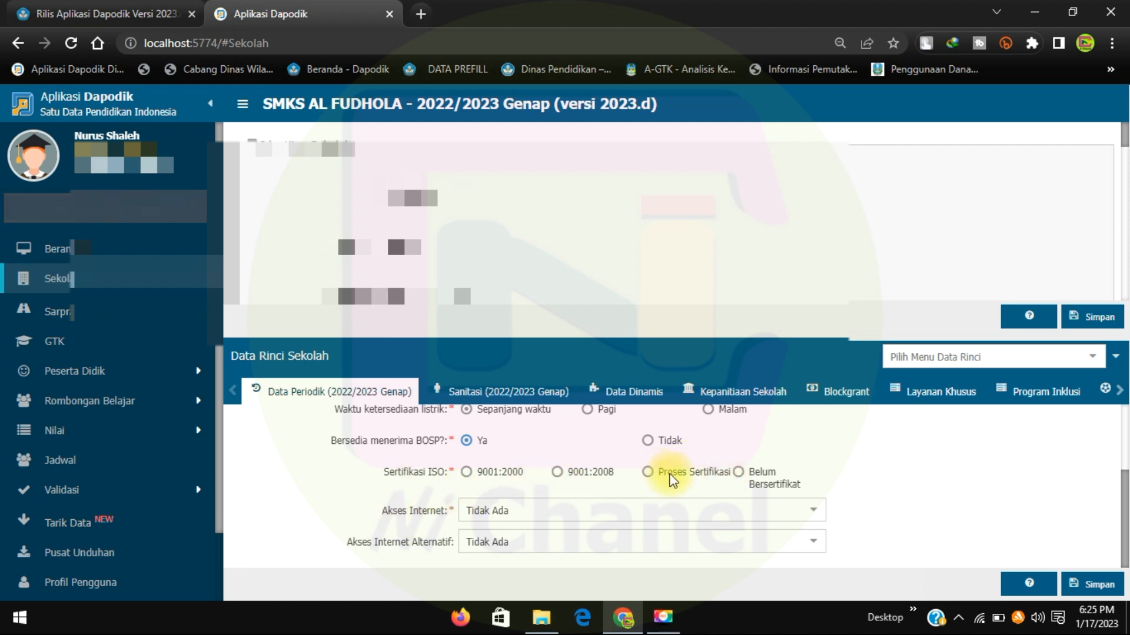
{"action": "left_click", "coordinate": [742, 474]}
{"action": "left_click", "coordinate": [608, 508]}
{"action": "left_click", "coordinate": [814, 511]}
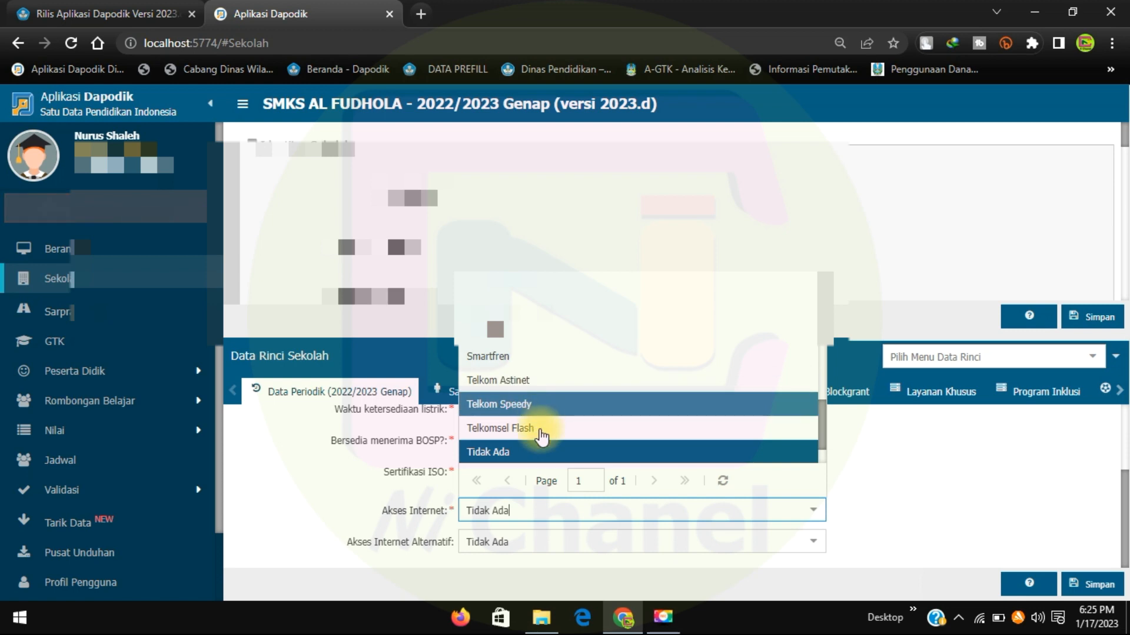
{"action": "scroll", "coordinate": [556, 406], "scroll_direction": "up", "scroll_amount": 5}
{"action": "scroll", "coordinate": [556, 406], "scroll_direction": "up", "scroll_amount": 1}
{"action": "scroll", "coordinate": [556, 406], "scroll_direction": "down", "scroll_amount": 6}
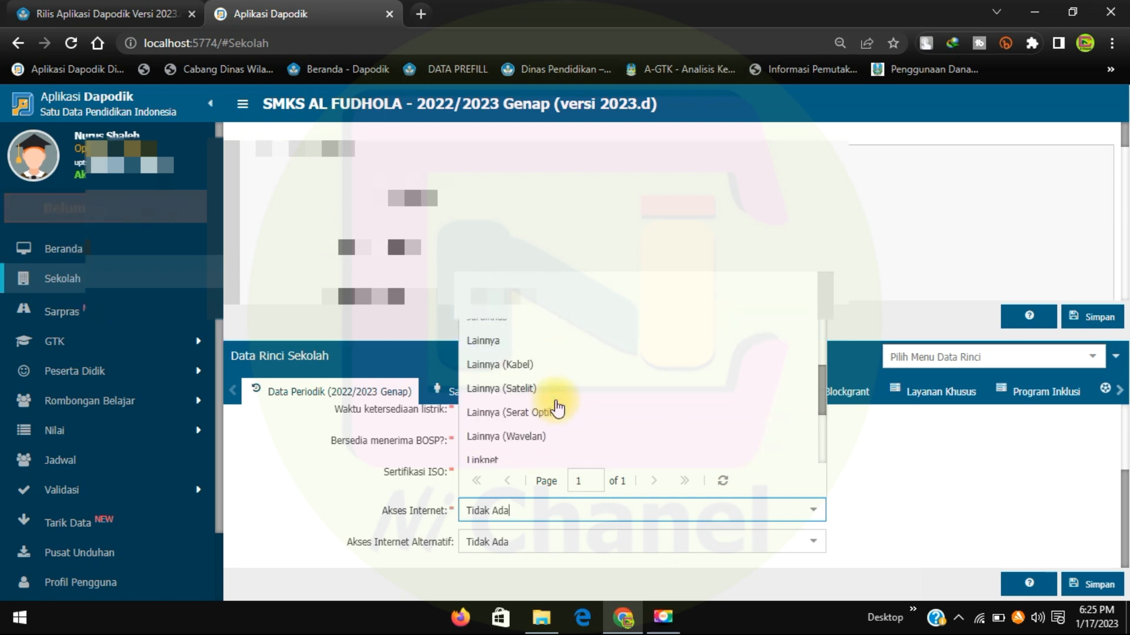
{"action": "left_click", "coordinate": [541, 448]}
Set Akses Internet Alternatif to Indosat IM3.
{"action": "left_click", "coordinate": [812, 541]}
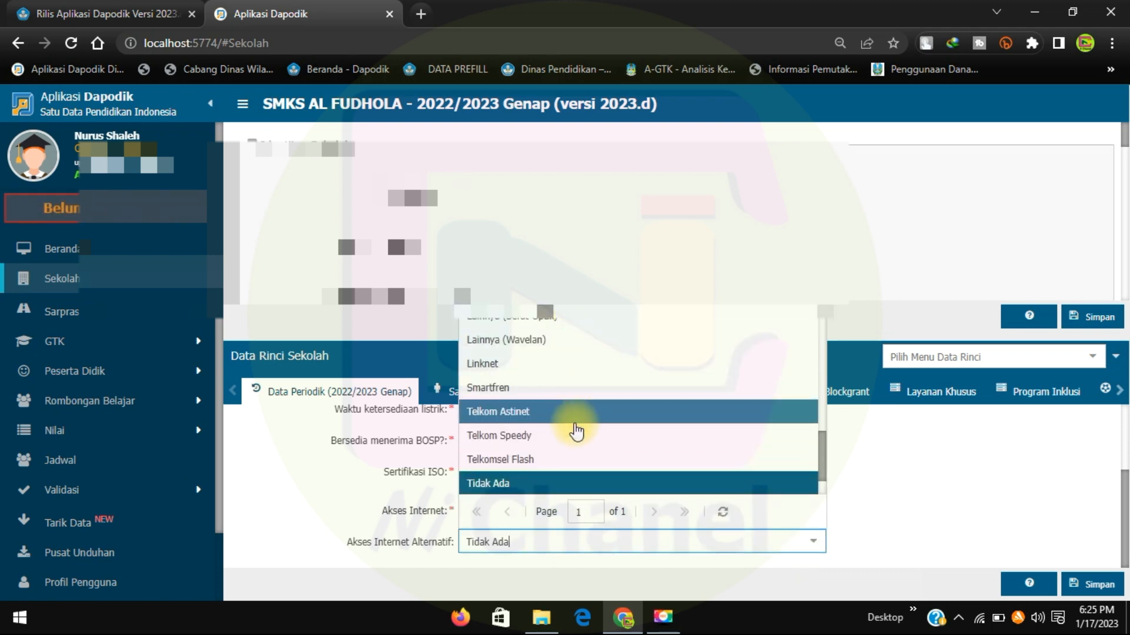
{"action": "scroll", "coordinate": [575, 400], "scroll_direction": "up", "scroll_amount": 3}
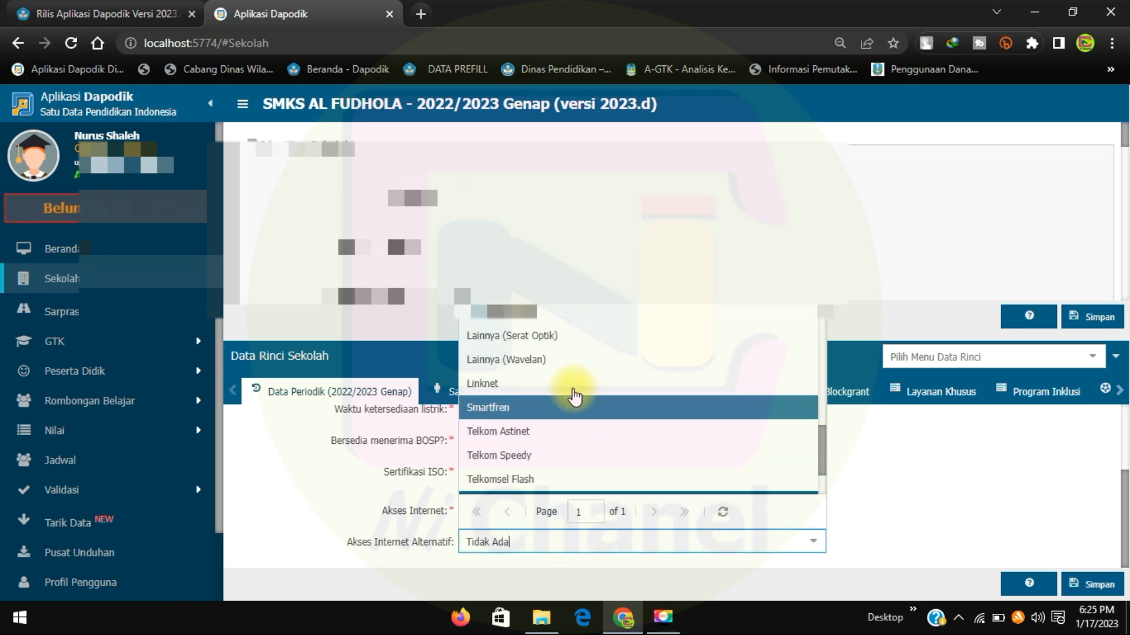
{"action": "scroll", "coordinate": [575, 397], "scroll_direction": "up", "scroll_amount": 3}
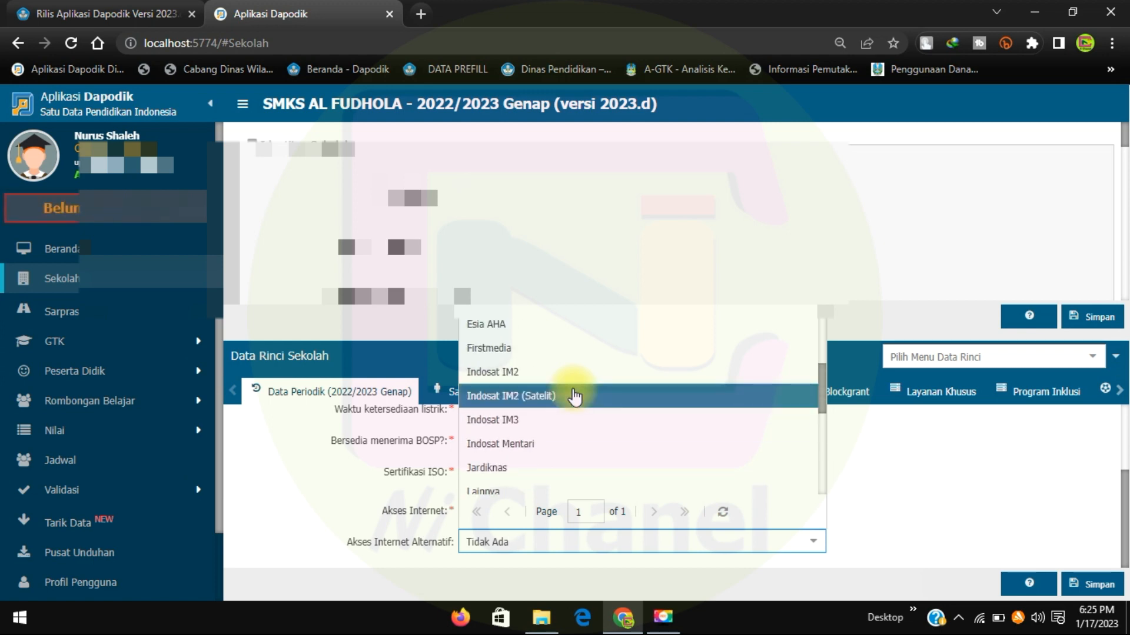
{"action": "left_click", "coordinate": [565, 425]}
Review the provider options for Akses Internet and keep Telkom Speedy selected.
{"action": "left_click", "coordinate": [813, 510]}
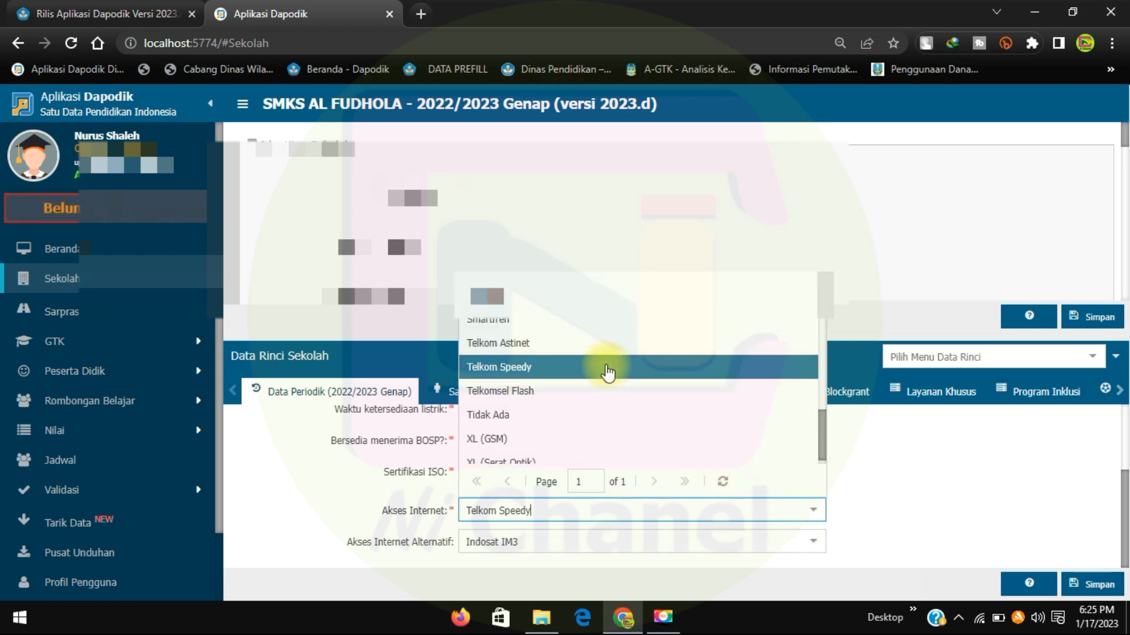
{"action": "scroll", "coordinate": [823, 433], "scroll_direction": "up", "scroll_amount": 3}
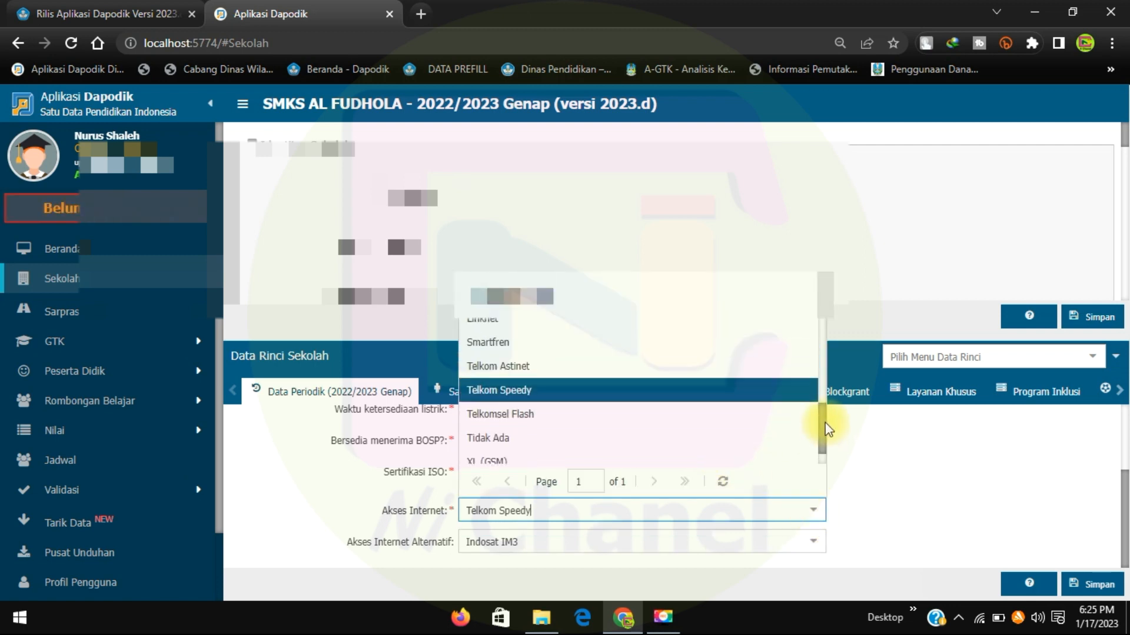
{"action": "mouse_move", "coordinate": [826, 410]}
{"action": "left_mouse_down"}
{"action": "mouse_move", "coordinate": [807, 321]}
{"action": "mouse_move", "coordinate": [818, 297]}
{"action": "mouse_move", "coordinate": [829, 428]}
{"action": "left_mouse_up"}
{"action": "left_click", "coordinate": [670, 404]}
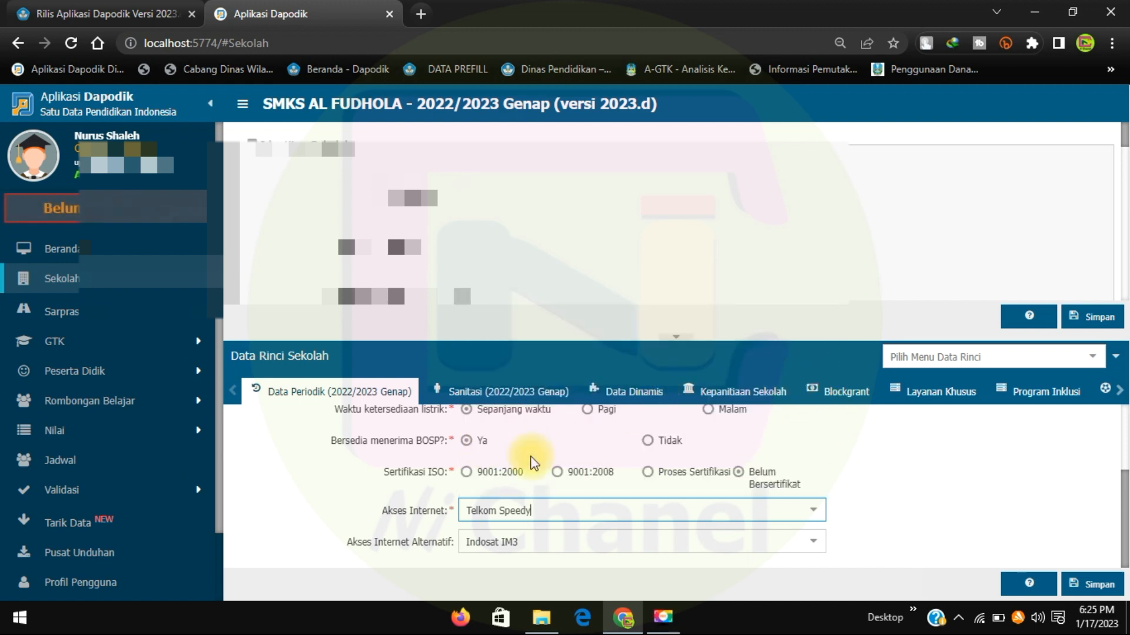
Restore and resize the browser window, and save the school's Data Periodik (2022/2023 Genap).
{"action": "left_click", "coordinate": [1074, 13]}
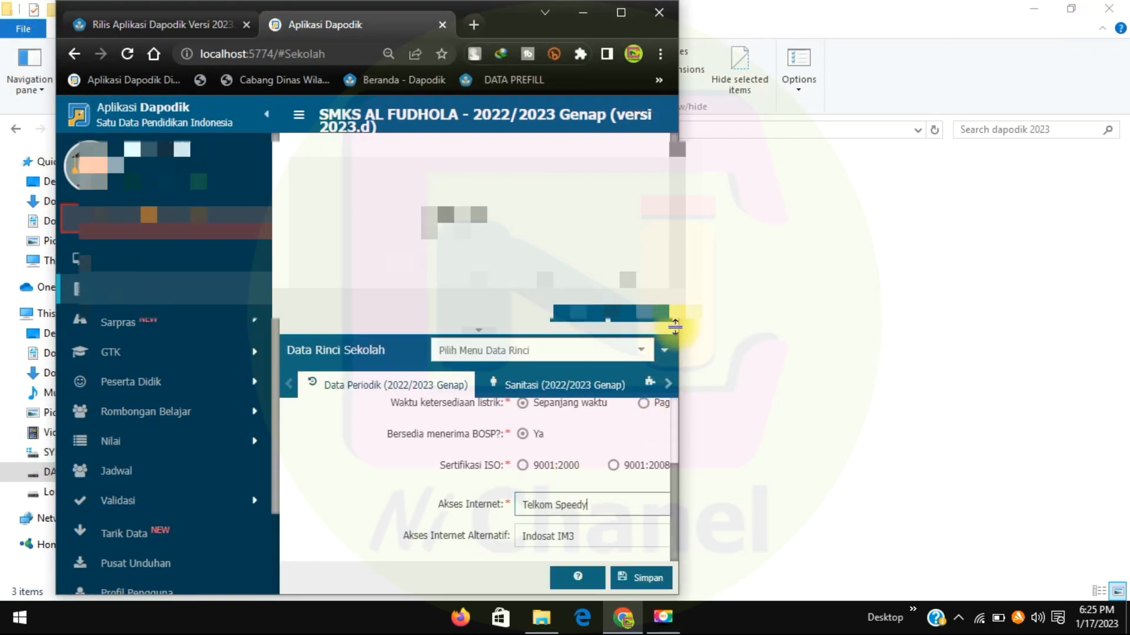
{"action": "left_click_drag", "start_coordinate": [682, 331], "coordinate": [1028, 329]}
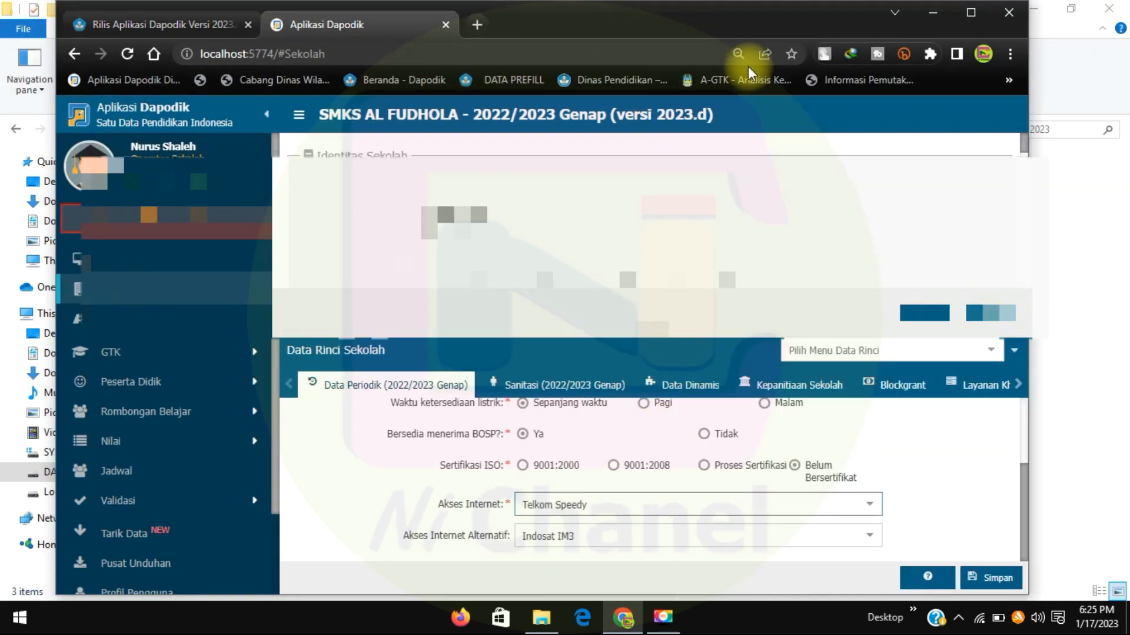
{"action": "left_click_drag", "start_coordinate": [733, 22], "coordinate": [681, 22]}
{"action": "left_click", "coordinate": [916, 578]}
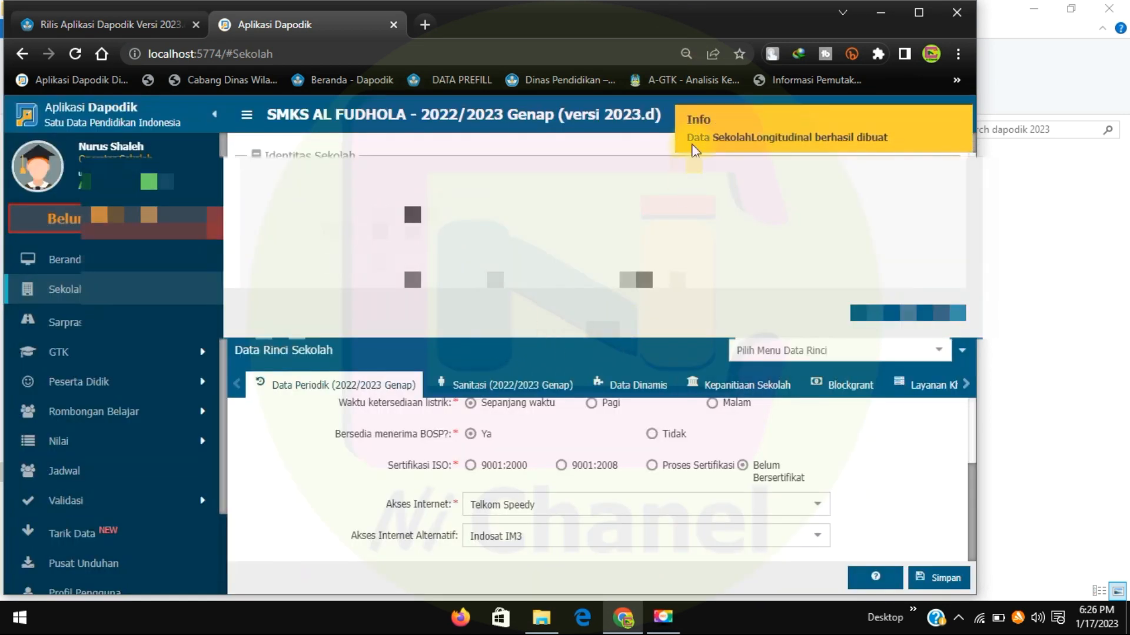
Maximize the browser, check the BOSP status on the reloaded Beranda dashboard and review the saved Data Periodik under Sekolah.
{"action": "left_click", "coordinate": [918, 12]}
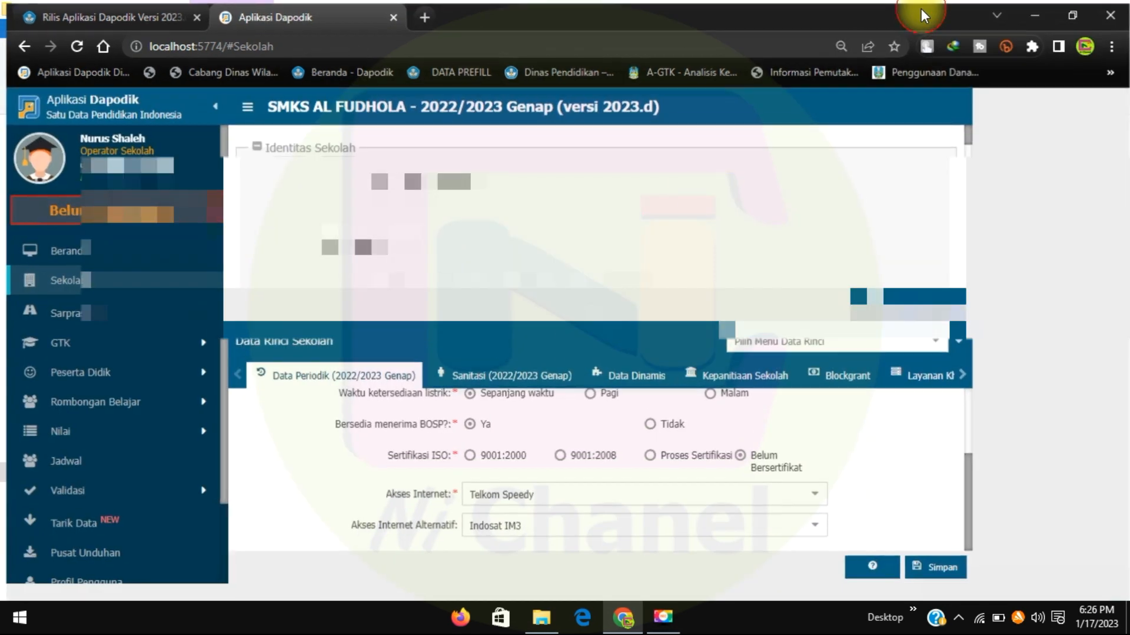
{"action": "left_click", "coordinate": [63, 249]}
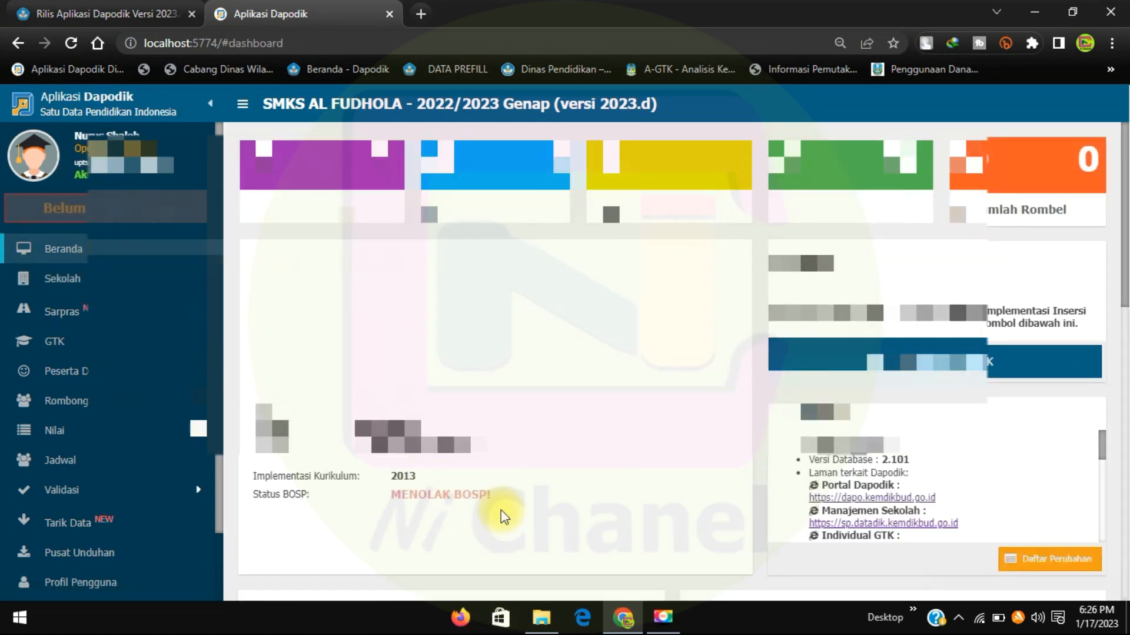
{"action": "left_click", "coordinate": [178, 25]}
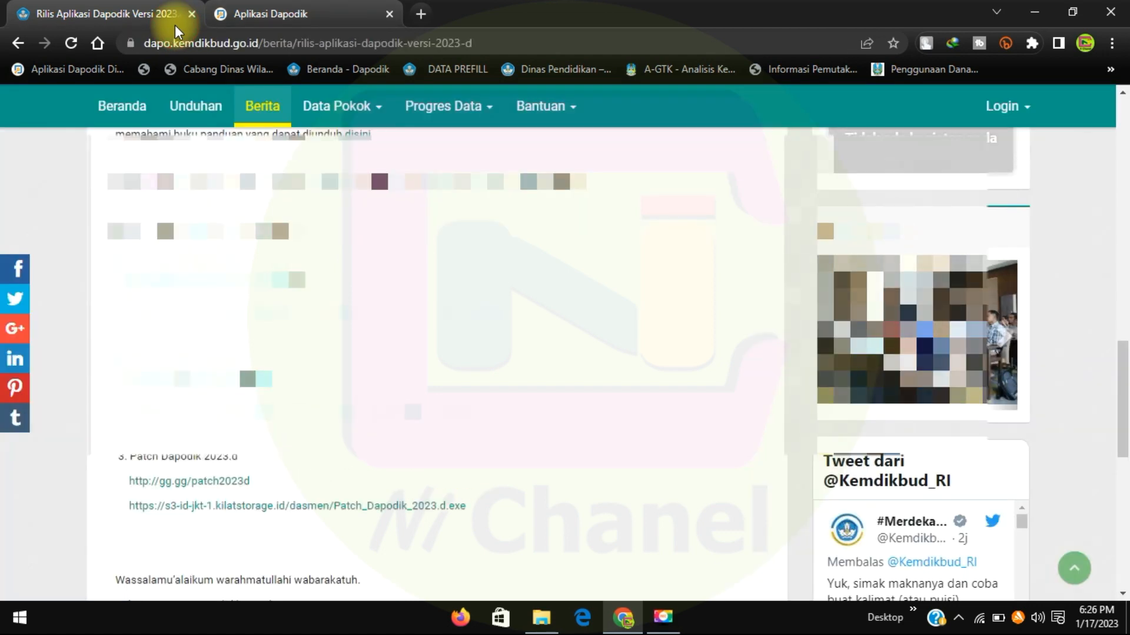
{"action": "left_click", "coordinate": [259, 17]}
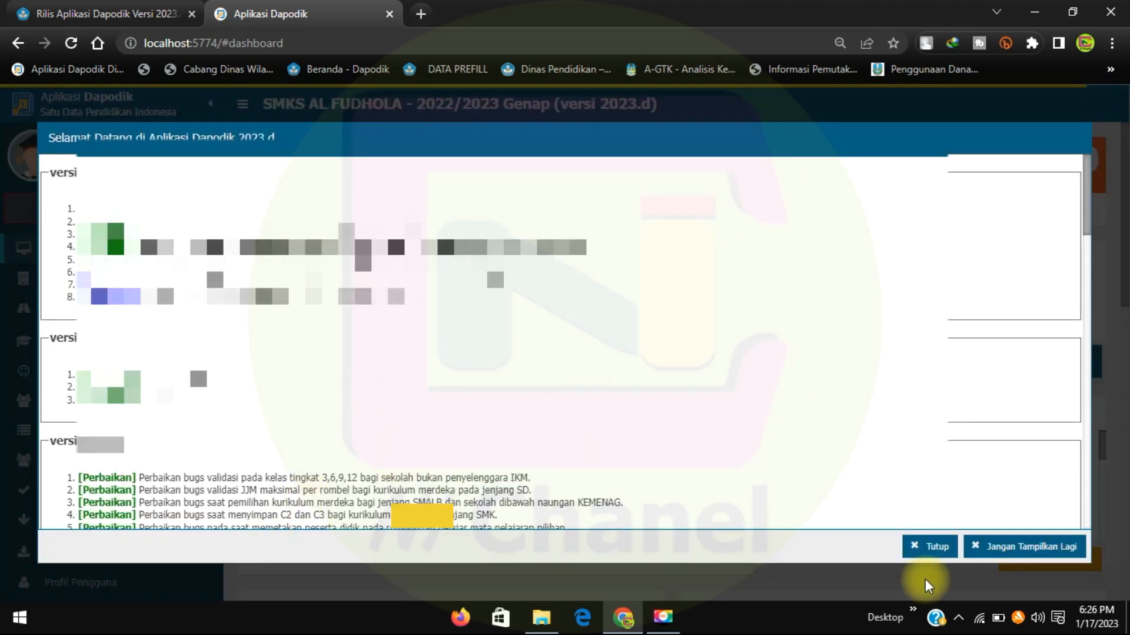
{"action": "left_click", "coordinate": [918, 547]}
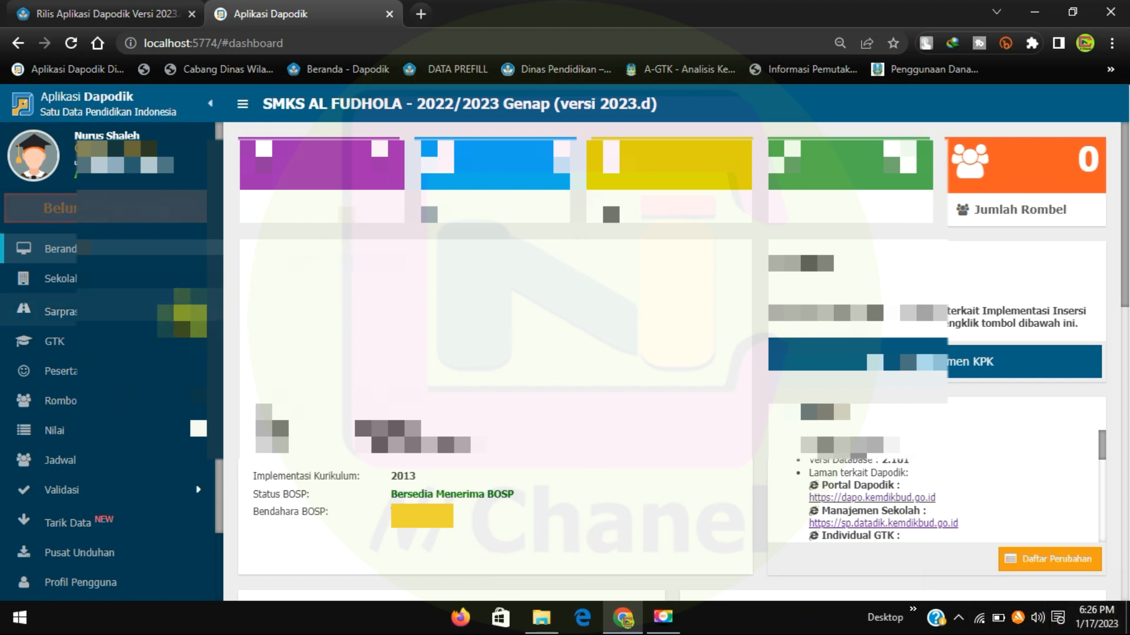
{"action": "left_click", "coordinate": [148, 312]}
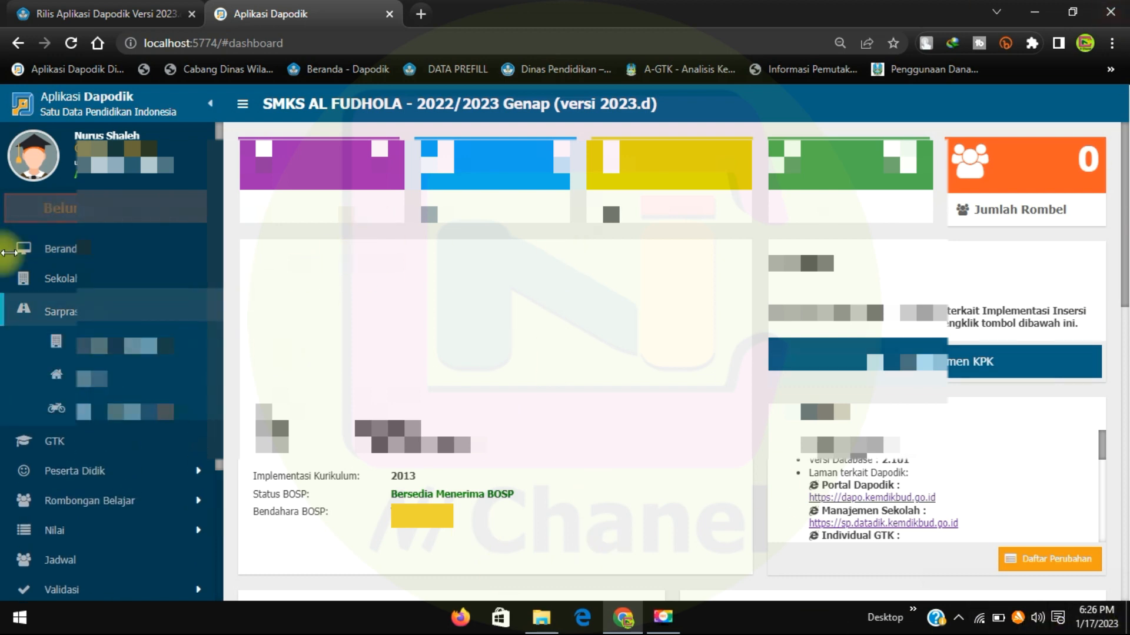
{"action": "left_click", "coordinate": [66, 279]}
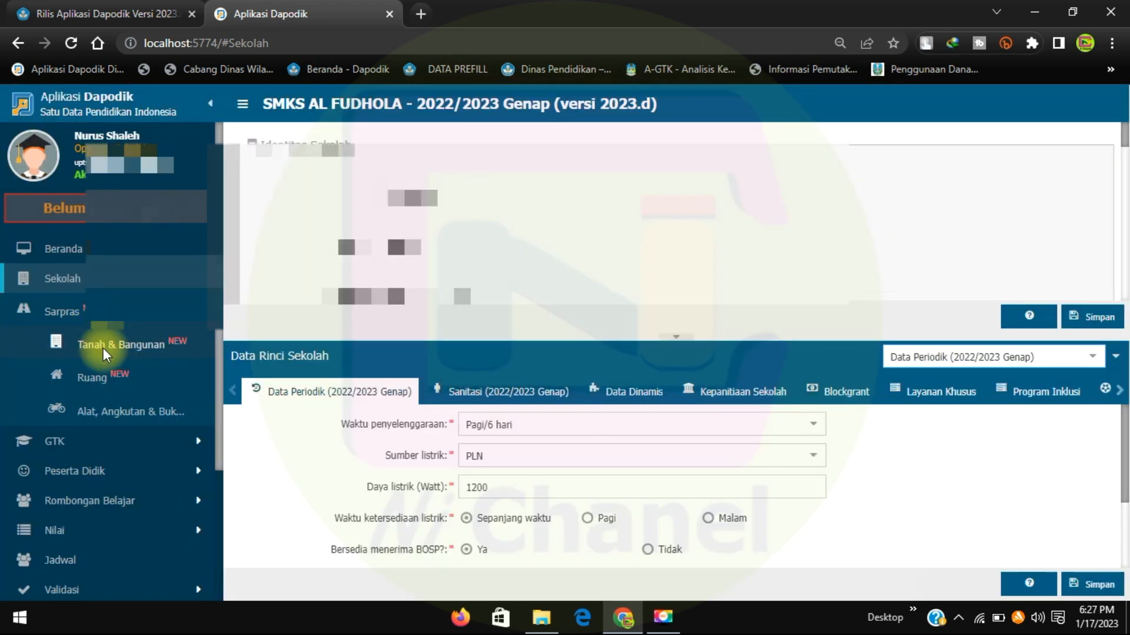
Copy all active periodic facilities data from TA 2022/2023 semester 1 using Salin Data Periodik under Tanah & Bangunan.
{"action": "left_click", "coordinate": [65, 312]}
{"action": "left_click", "coordinate": [115, 320]}
{"action": "left_click", "coordinate": [126, 344]}
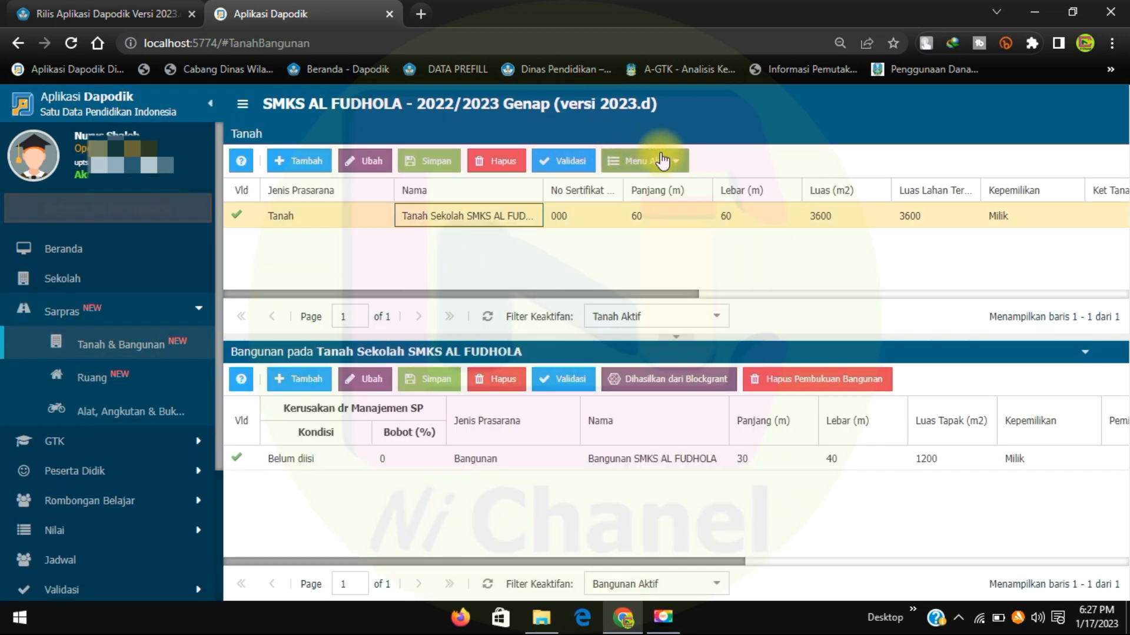
{"action": "left_click", "coordinate": [671, 161]}
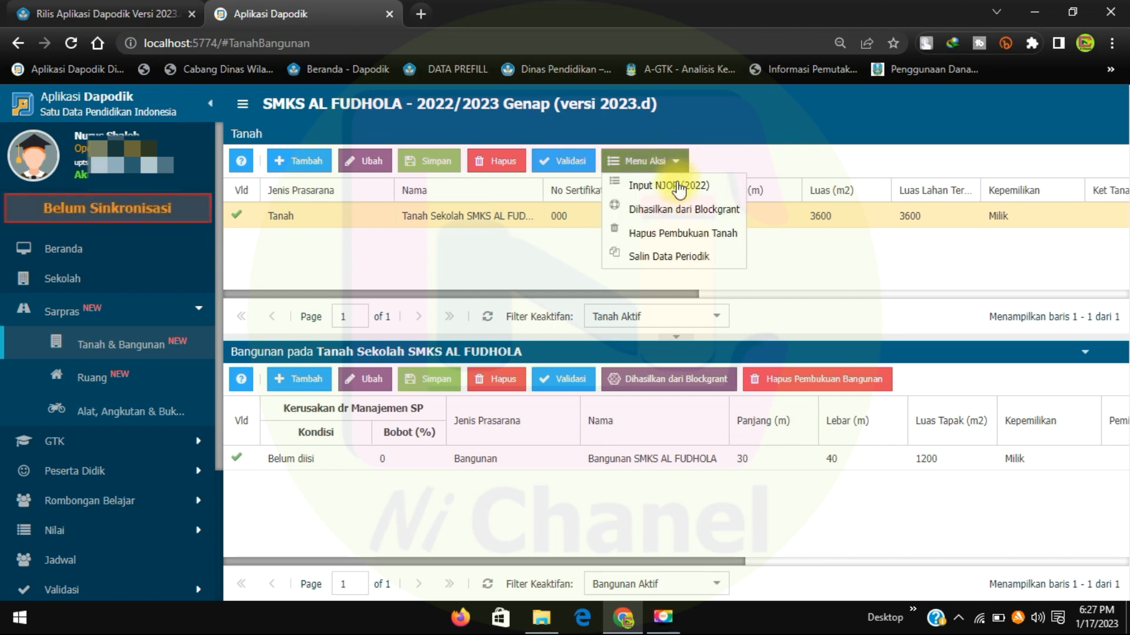
{"action": "left_click", "coordinate": [665, 256]}
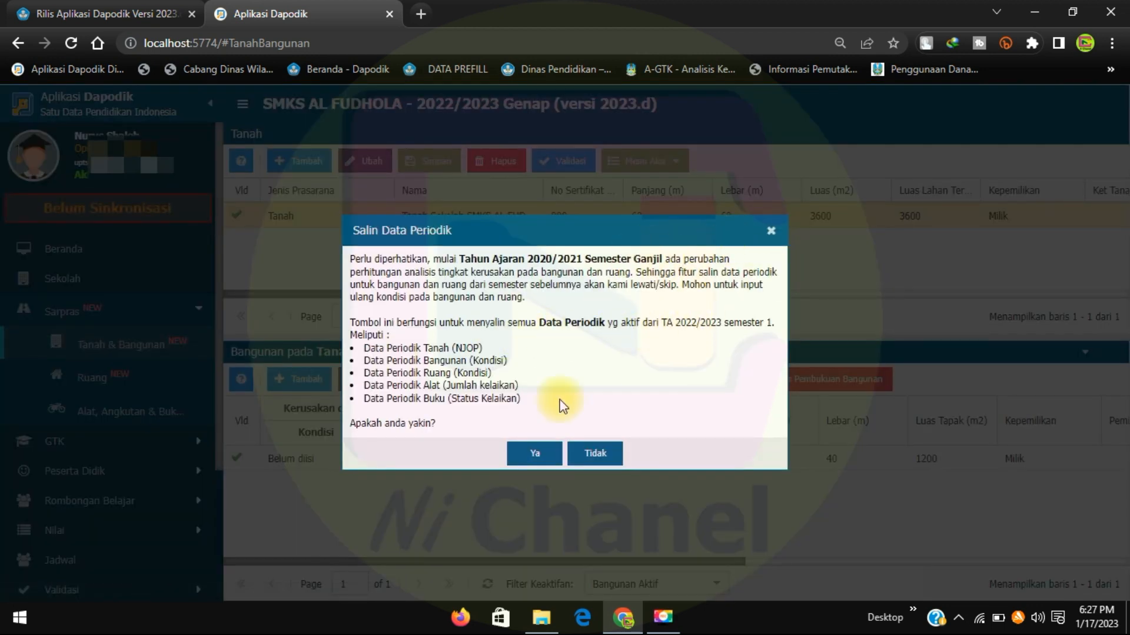
{"action": "left_click", "coordinate": [531, 453]}
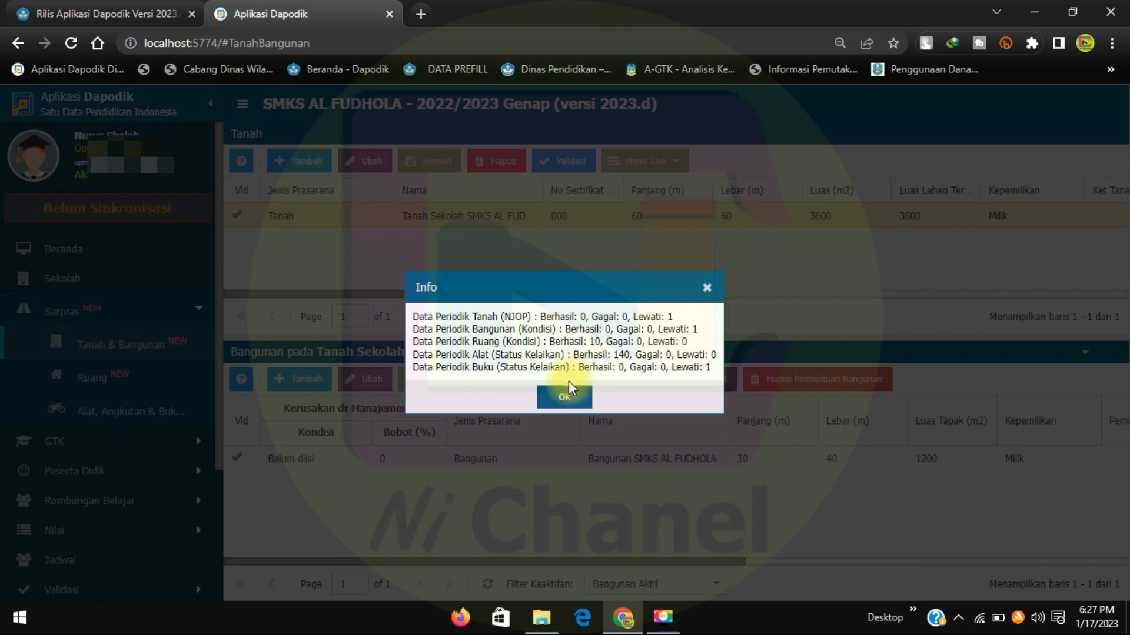
{"action": "left_click", "coordinate": [558, 397]}
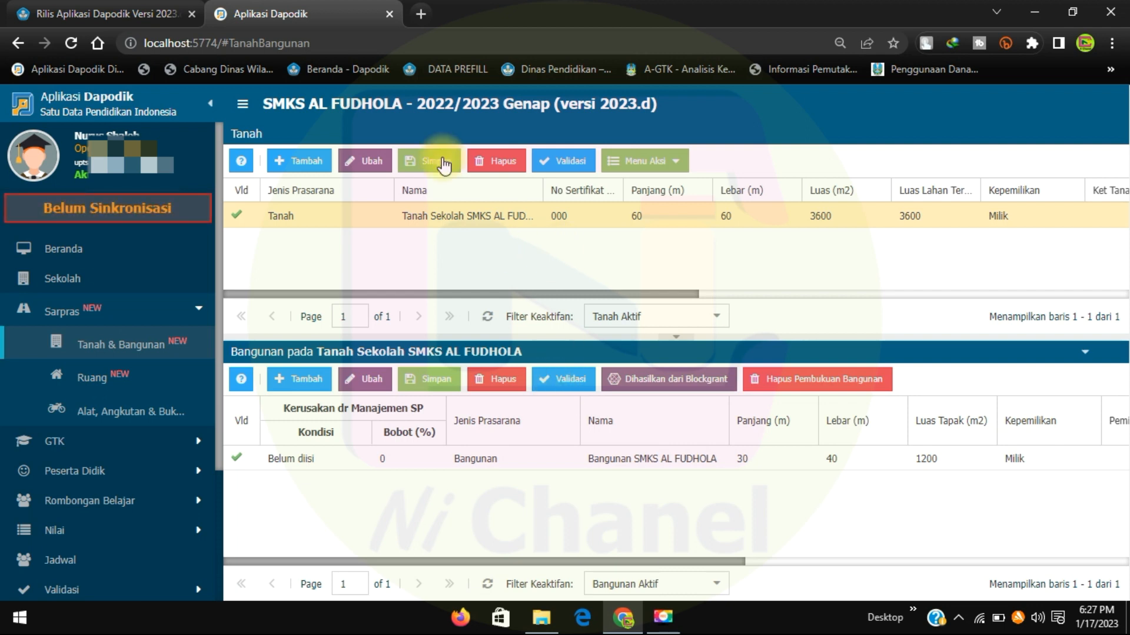
Return to Sekolah and review the Sanitasi (2022/2023 Genap) form and the saved Data Periodik (2022/2023 Genap) values.
{"action": "left_click", "coordinate": [101, 283]}
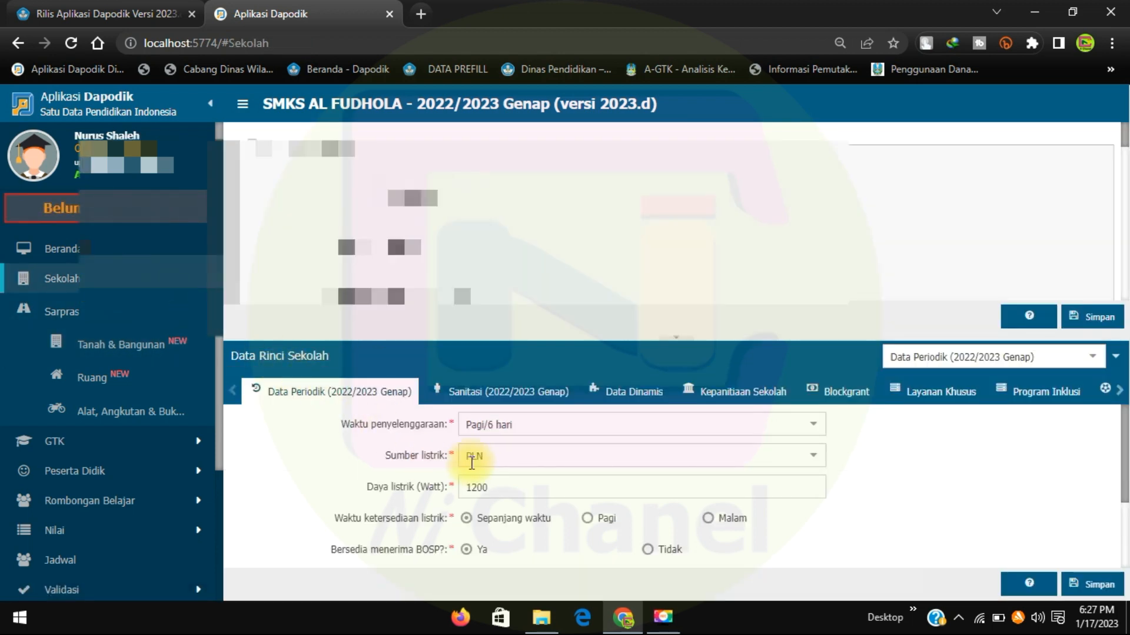
{"action": "left_click", "coordinate": [465, 394]}
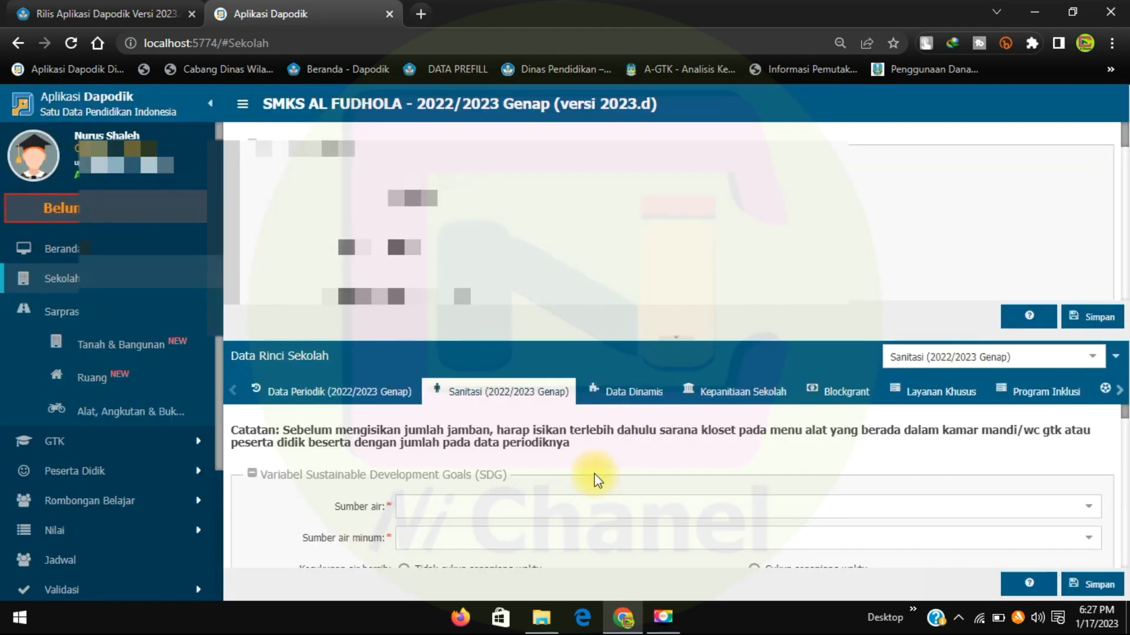
{"action": "scroll", "coordinate": [584, 465], "scroll_direction": "down", "scroll_amount": 1}
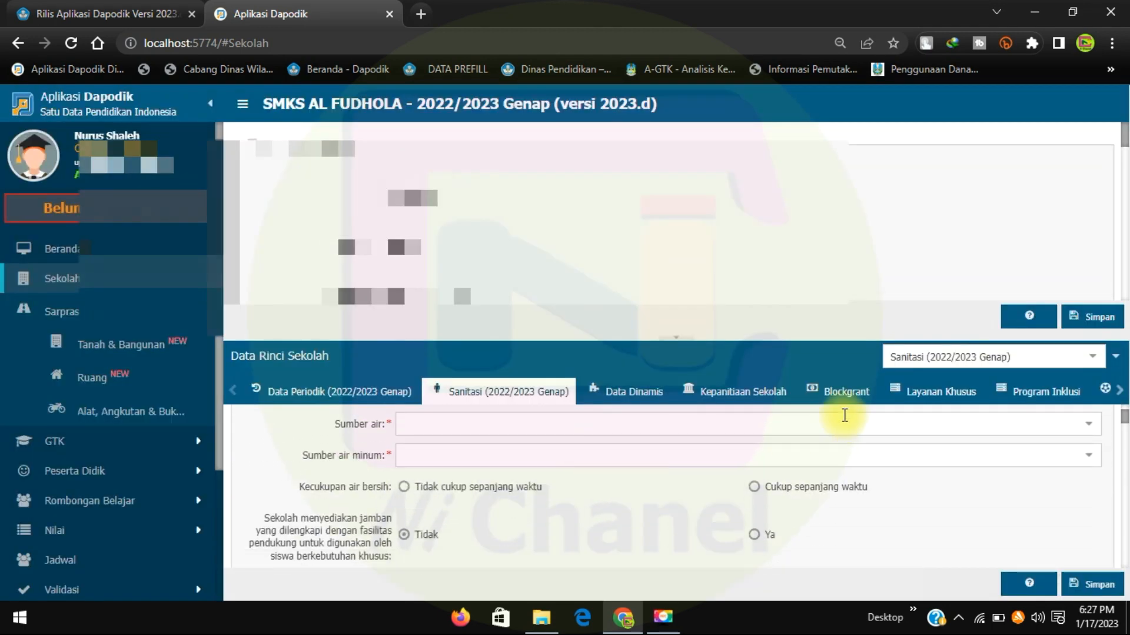
{"action": "left_click", "coordinate": [1075, 351]}
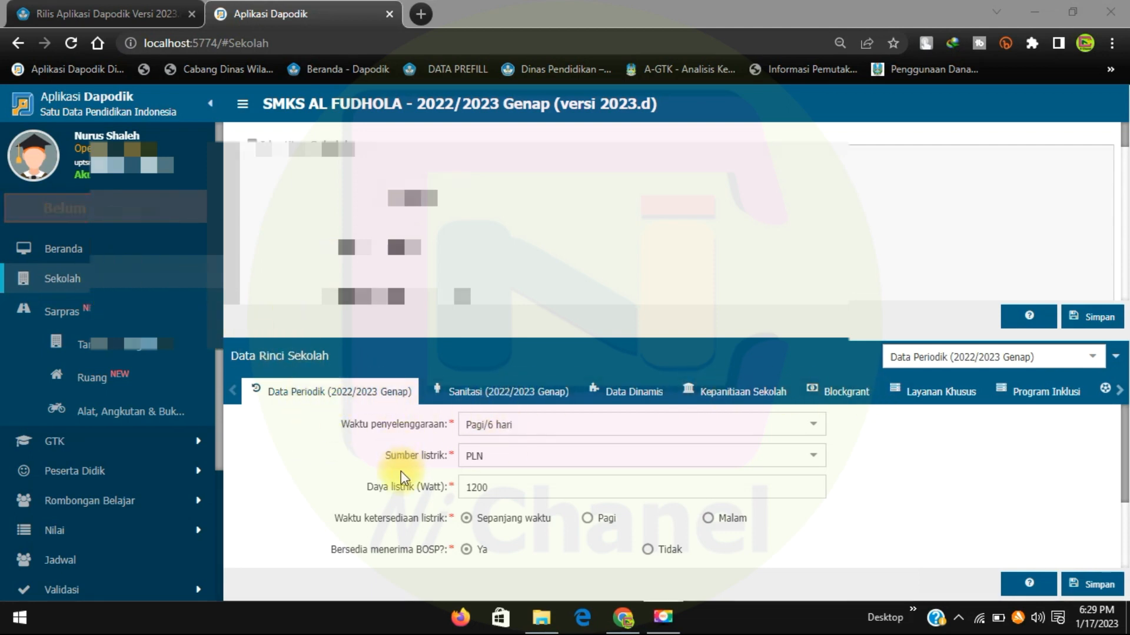
{"action": "scroll", "coordinate": [464, 476], "scroll_direction": "down", "scroll_amount": 2}
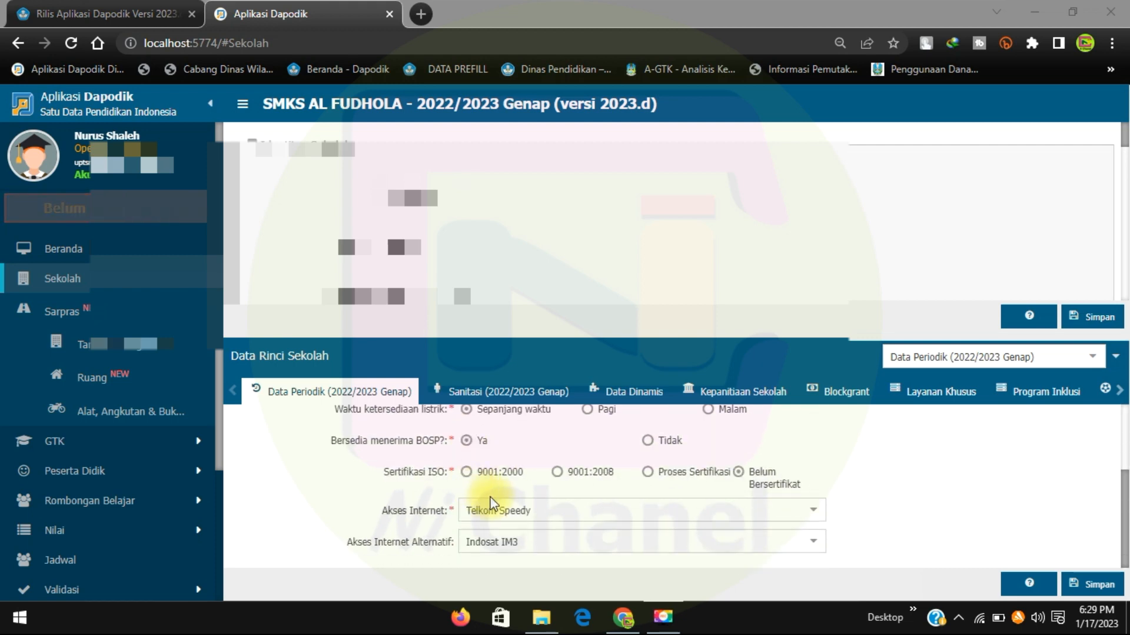
{"action": "scroll", "coordinate": [501, 497], "scroll_direction": "up", "scroll_amount": 2}
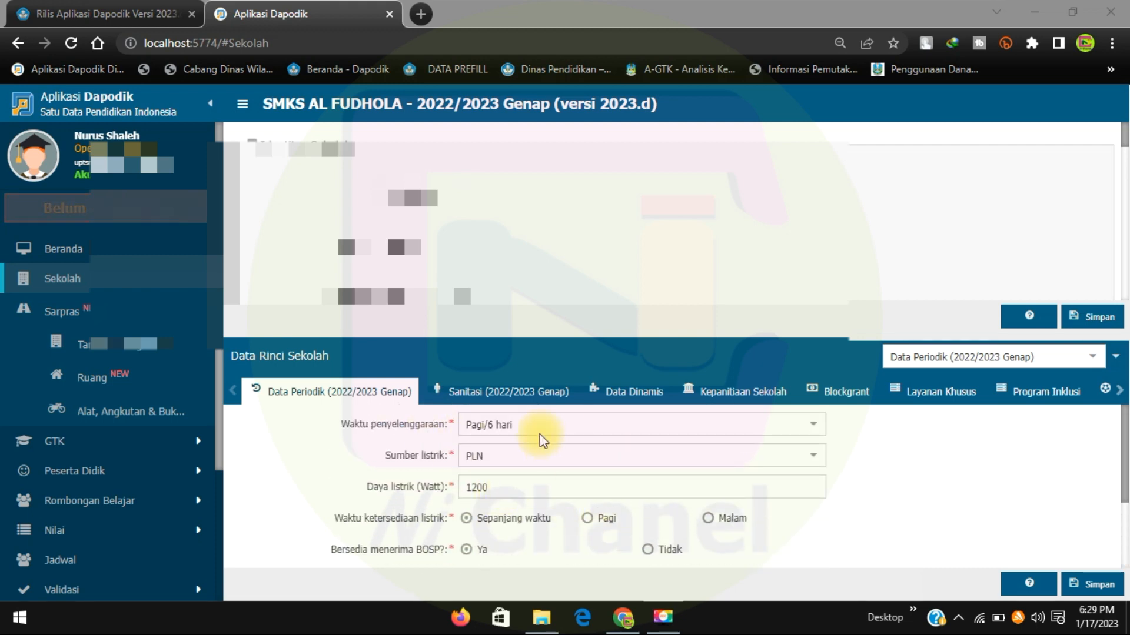
Fill in the school's water sources in Sanitasi (2022/2023 Genap) and set the toilet facilities for students with special needs to Ya.
{"action": "left_click", "coordinate": [482, 393]}
{"action": "scroll", "coordinate": [527, 474], "scroll_direction": "down", "scroll_amount": 1}
{"action": "scroll", "coordinate": [527, 474], "scroll_direction": "up", "scroll_amount": 1}
{"action": "left_click", "coordinate": [588, 506]}
{"action": "left_click", "coordinate": [601, 404]}
{"action": "left_click", "coordinate": [1089, 537]}
{"action": "left_click", "coordinate": [612, 472]}
{"action": "scroll", "coordinate": [749, 543], "scroll_direction": "down", "scroll_amount": 2}
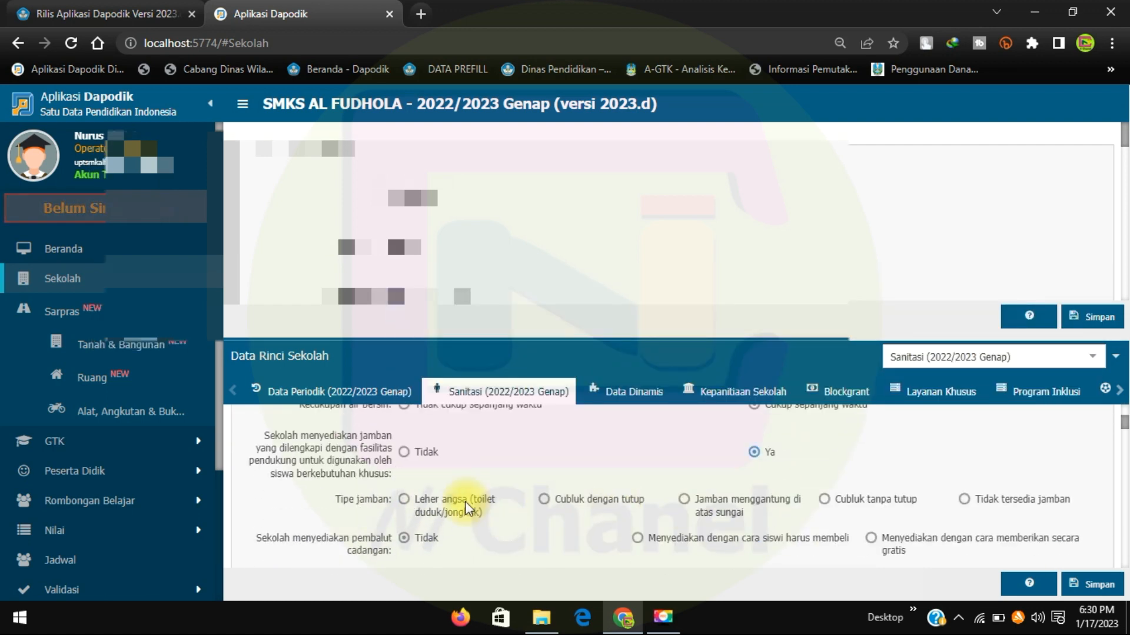
Set weekly group handwashing to 5 hari and student involvement in maintaining the sanitation facilities to Ya.
{"action": "scroll", "coordinate": [870, 534], "scroll_direction": "down", "scroll_amount": 1}
{"action": "scroll", "coordinate": [730, 468], "scroll_direction": "down", "scroll_amount": 1}
{"action": "scroll", "coordinate": [730, 469], "scroll_direction": "down", "scroll_amount": 5}
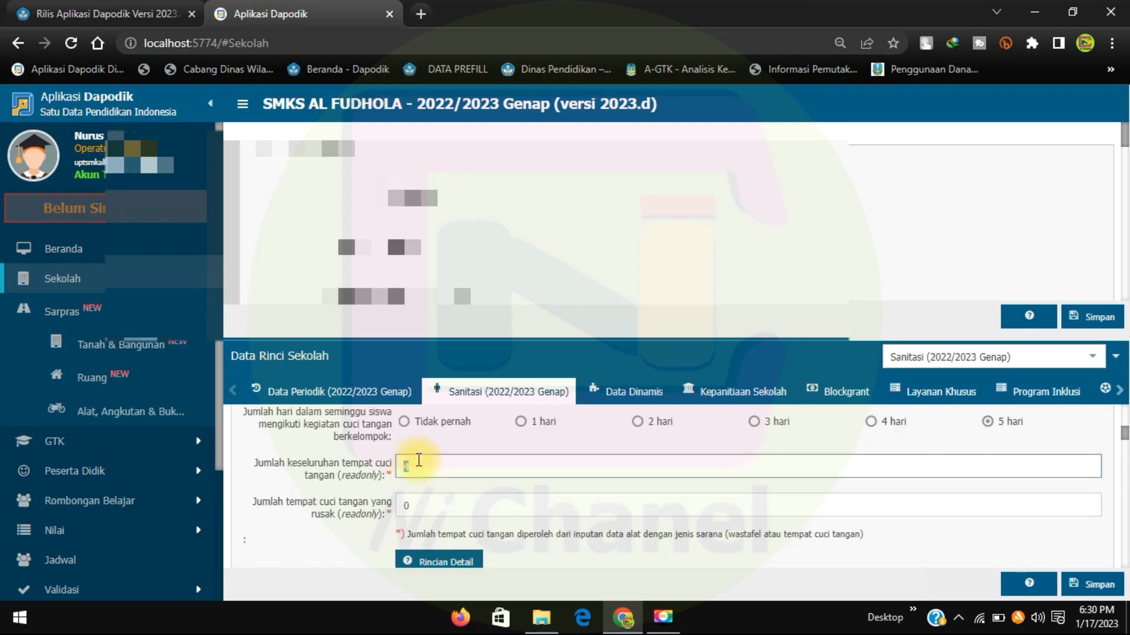
{"action": "scroll", "coordinate": [765, 476], "scroll_direction": "down", "scroll_amount": 3}
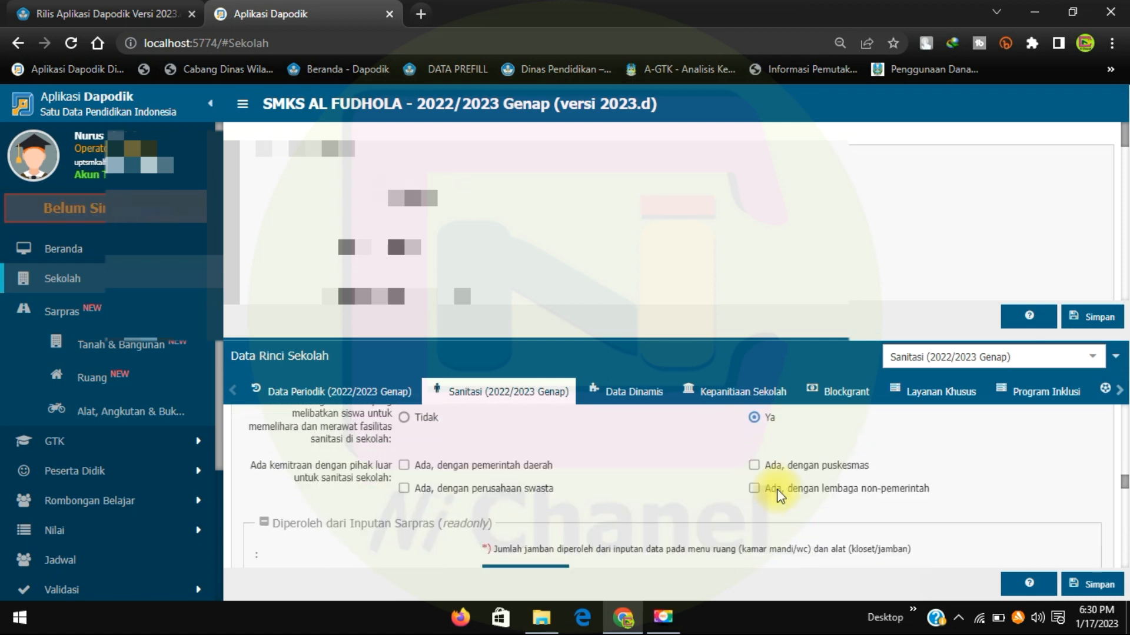
{"action": "scroll", "coordinate": [527, 465], "scroll_direction": "down", "scroll_amount": 10}
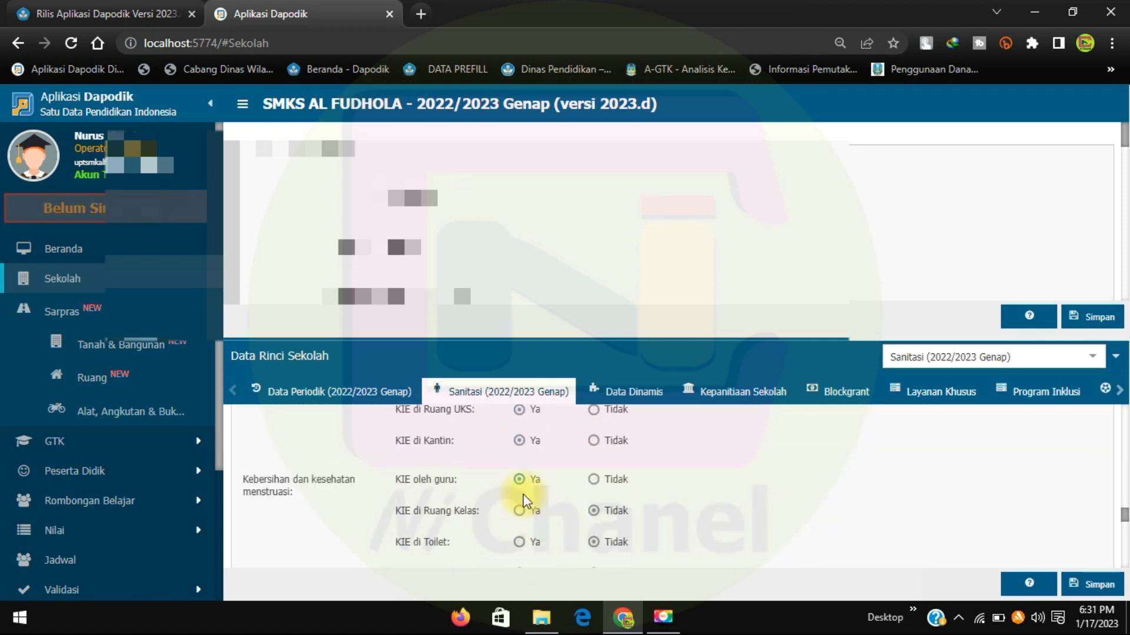
Set the KIE options for Kebersihan dan kesehatan menstruasi to Ya, including Toilet, Selasar, Ruang UKS and Kantin, and save Sanitasi.
{"action": "left_click", "coordinate": [521, 463]}
{"action": "left_click", "coordinate": [533, 515]}
{"action": "scroll", "coordinate": [539, 516], "scroll_direction": "down", "scroll_amount": 1}
{"action": "left_click", "coordinate": [530, 518]}
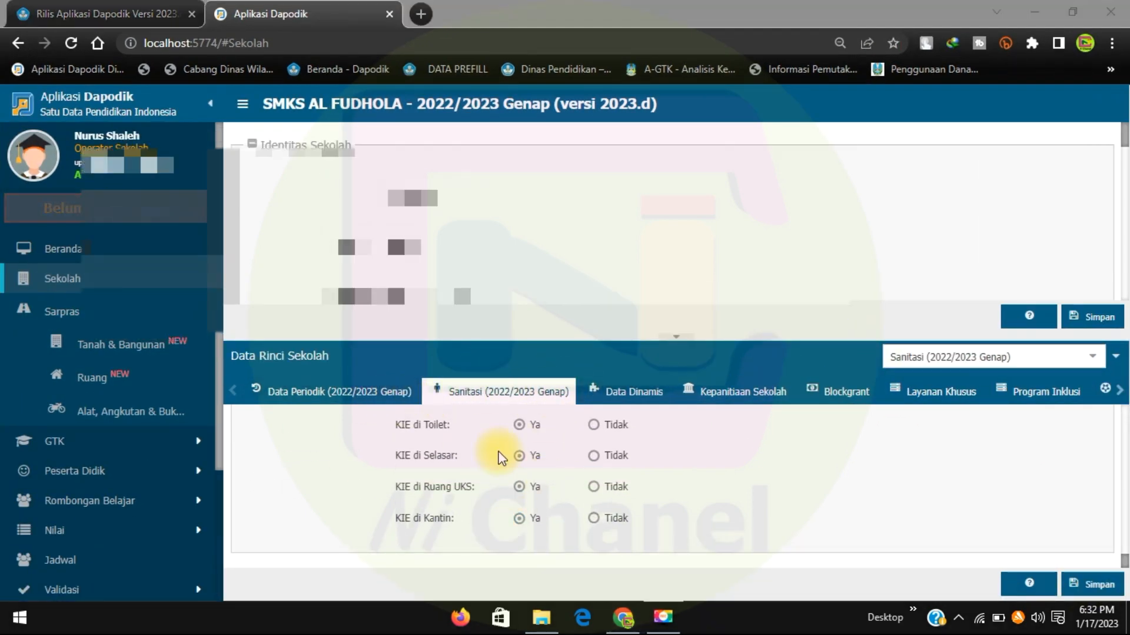
{"action": "left_click", "coordinate": [1074, 582]}
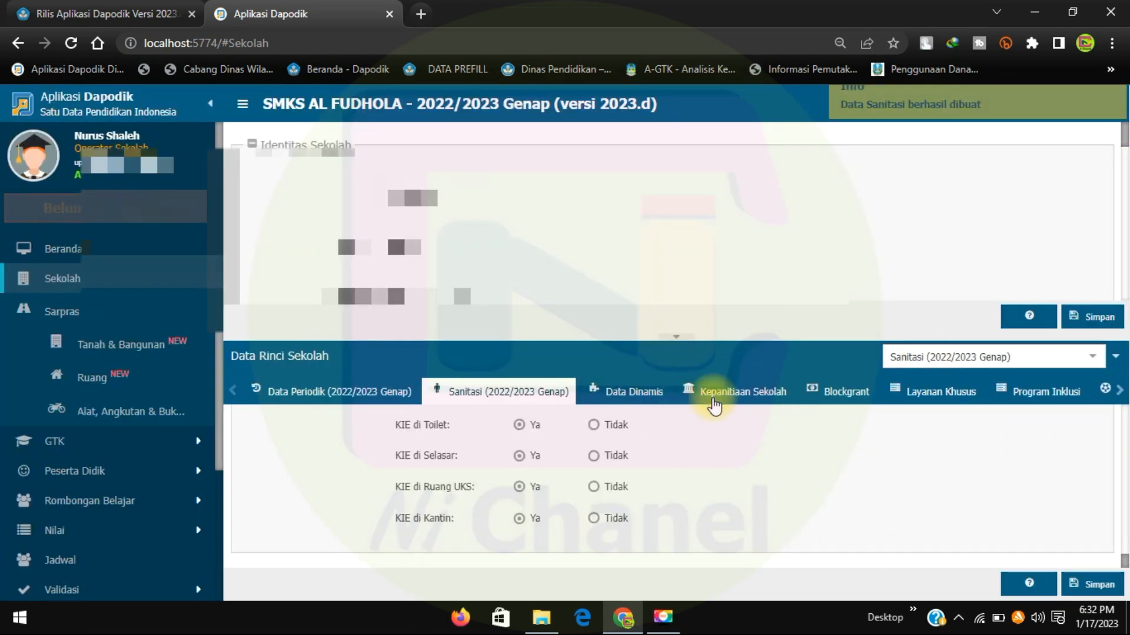
Examine the school's Data Dinamis, Akreditasi and Ekstrakurikuler records in Data Rinci Sekolah.
{"action": "left_click", "coordinate": [638, 394]}
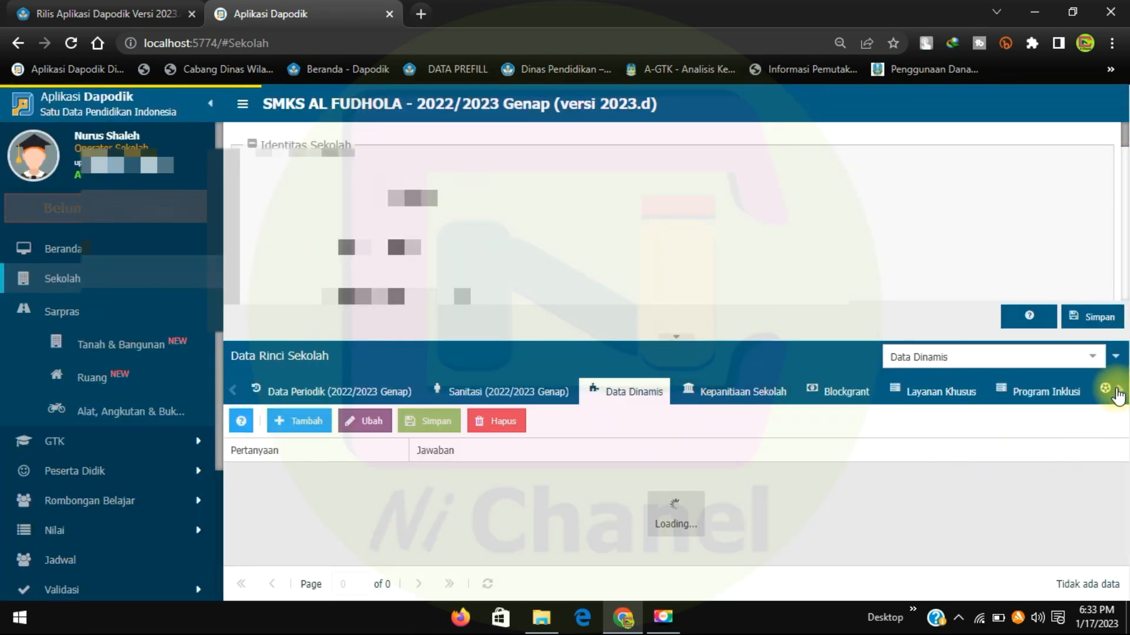
{"action": "left_click", "coordinate": [1120, 391]}
{"action": "left_click", "coordinate": [1121, 393]}
{"action": "left_click", "coordinate": [1121, 393]}
{"action": "left_click", "coordinate": [1121, 393]}
{"action": "left_click", "coordinate": [1121, 393]}
{"action": "left_click", "coordinate": [1121, 393]}
{"action": "left_click", "coordinate": [1121, 393]}
{"action": "left_click", "coordinate": [1121, 393]}
{"action": "left_click", "coordinate": [1121, 394]}
{"action": "left_click", "coordinate": [1121, 393]}
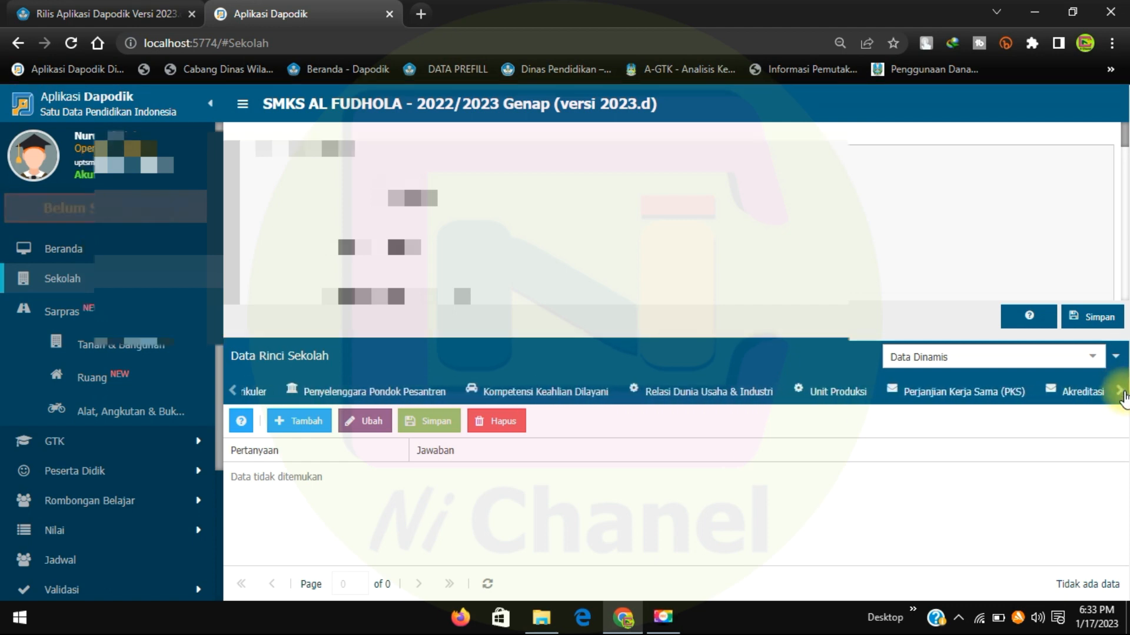
{"action": "left_click", "coordinate": [1083, 392]}
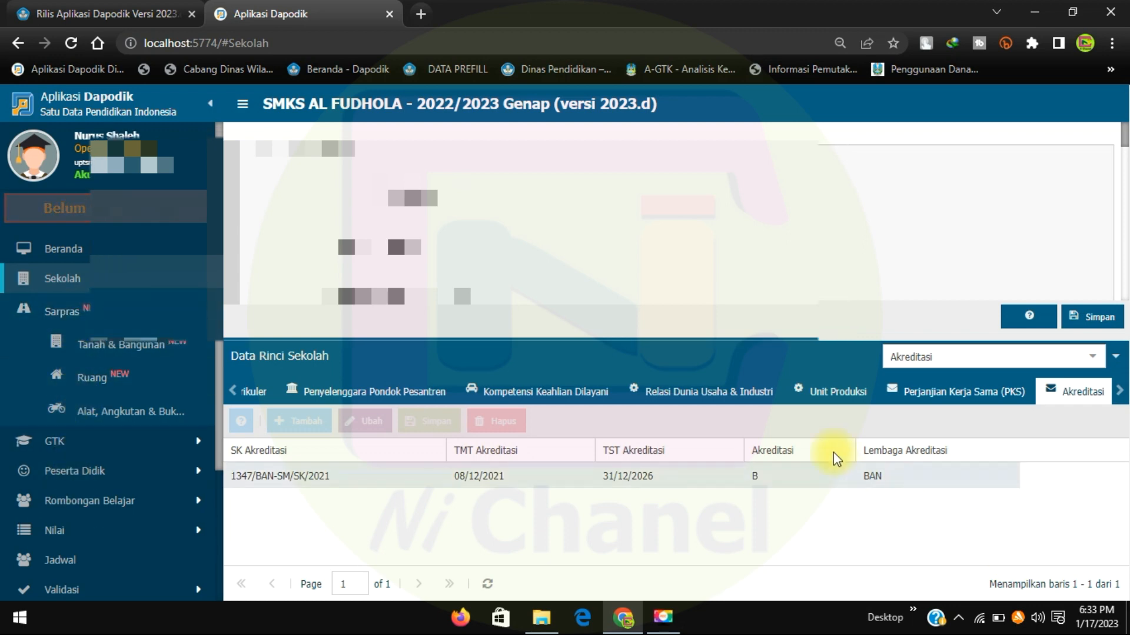
{"action": "left_click", "coordinate": [242, 397]}
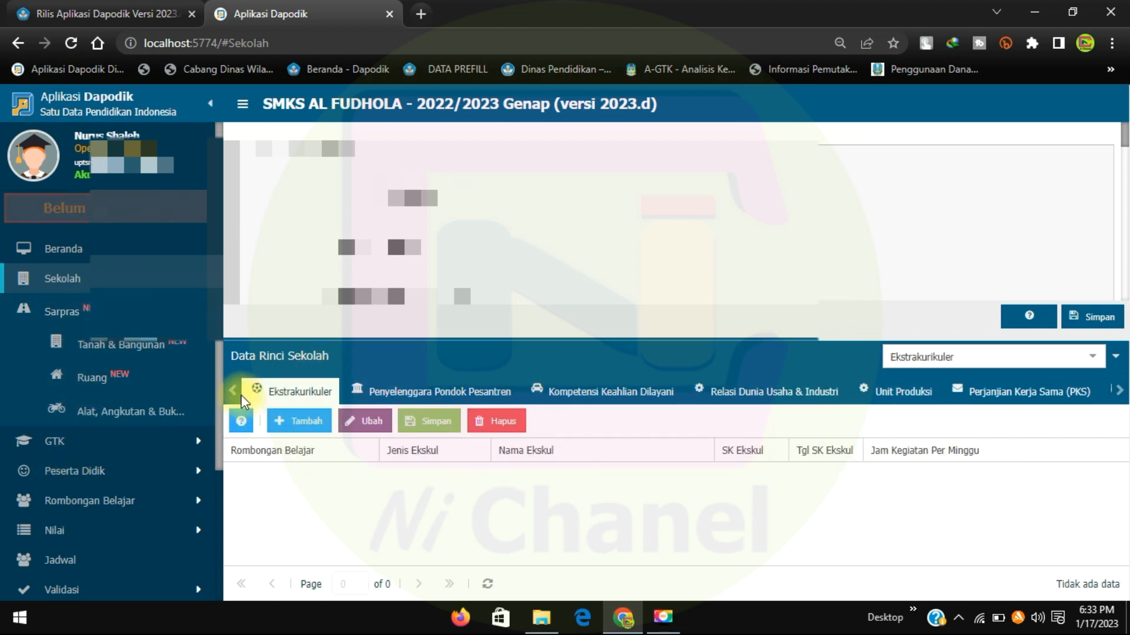
Revisit Data Periodik and Sanitasi, and view the new-entry form of Data Dinamis without saving it.
{"action": "left_click", "coordinate": [1100, 362]}
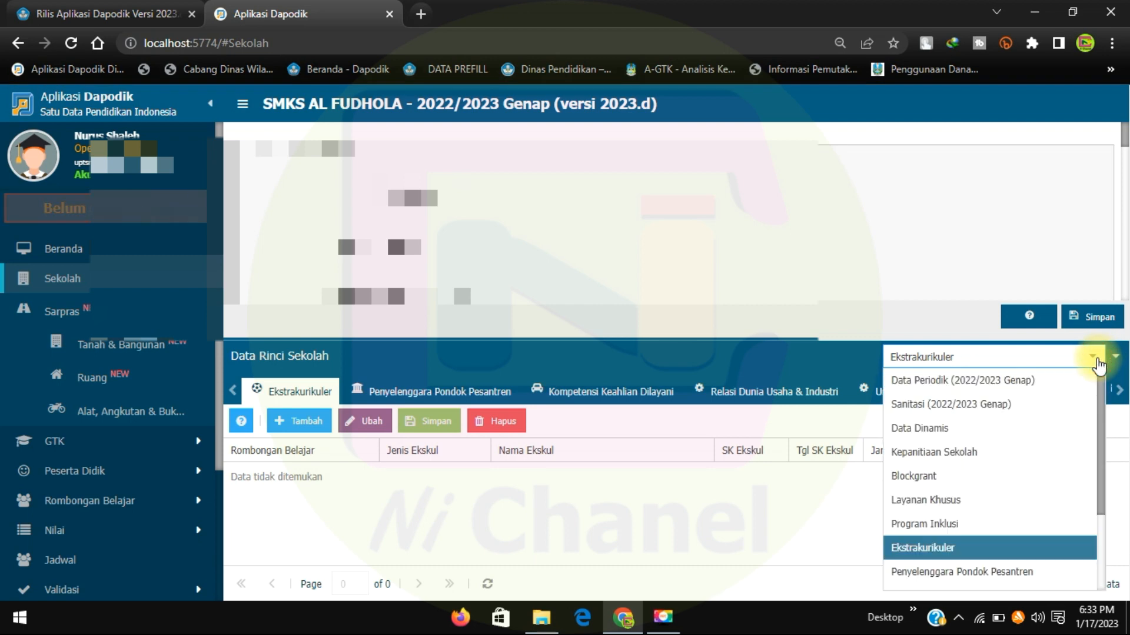
{"action": "left_click", "coordinate": [984, 381]}
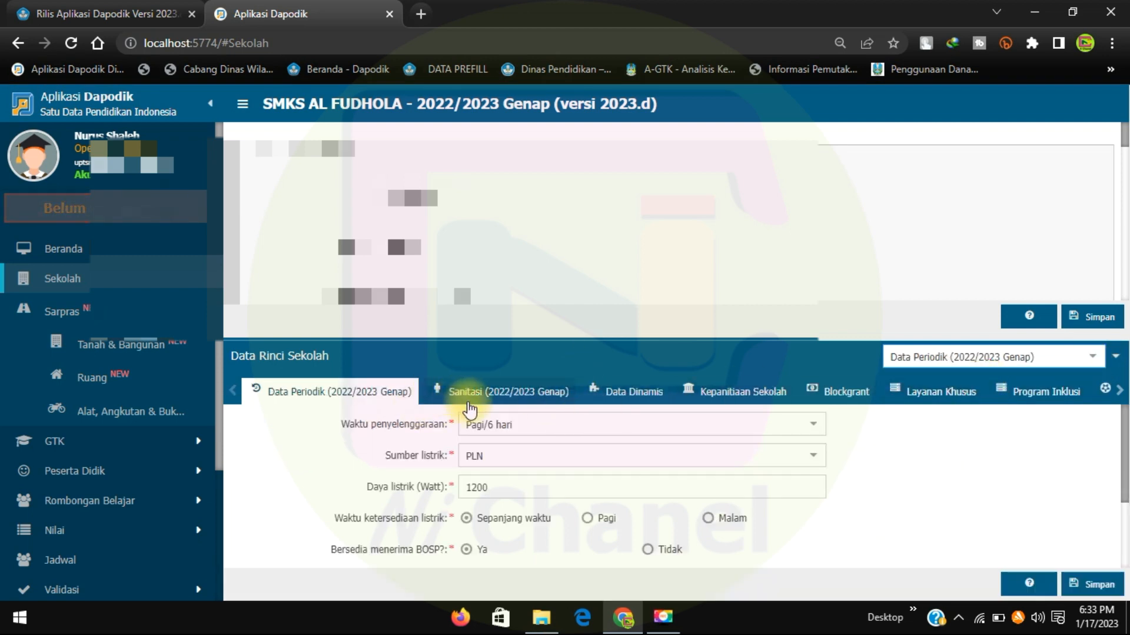
{"action": "left_click", "coordinate": [498, 390]}
{"action": "left_click", "coordinate": [620, 395]}
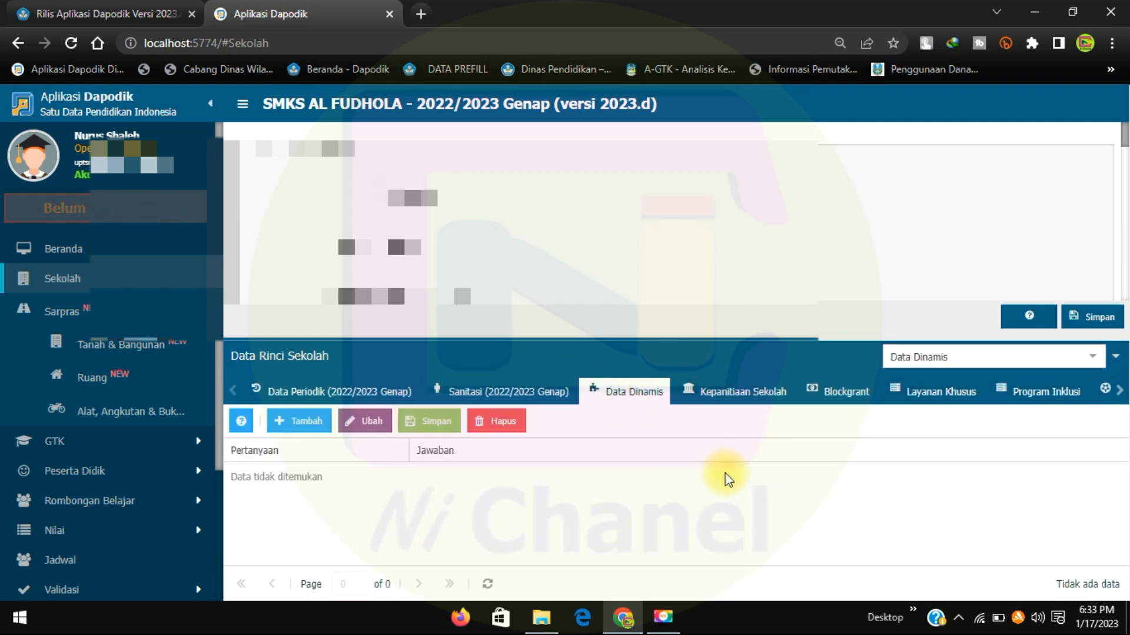
{"action": "left_click", "coordinate": [299, 422]}
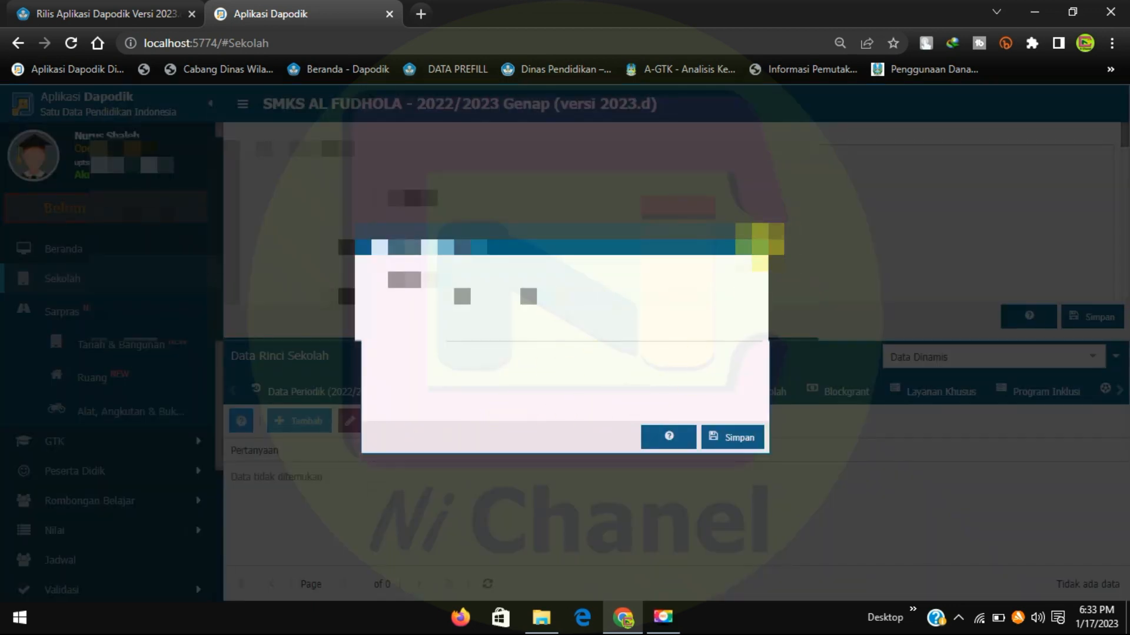
{"action": "left_click", "coordinate": [760, 246]}
Look through the school's detail sections from Kepanitiaan Sekolah and Blockgrant to Program Inklusi, Ekstrakurikuler and Penyelenggara Pondok Pesantren.
{"action": "left_click", "coordinate": [729, 390]}
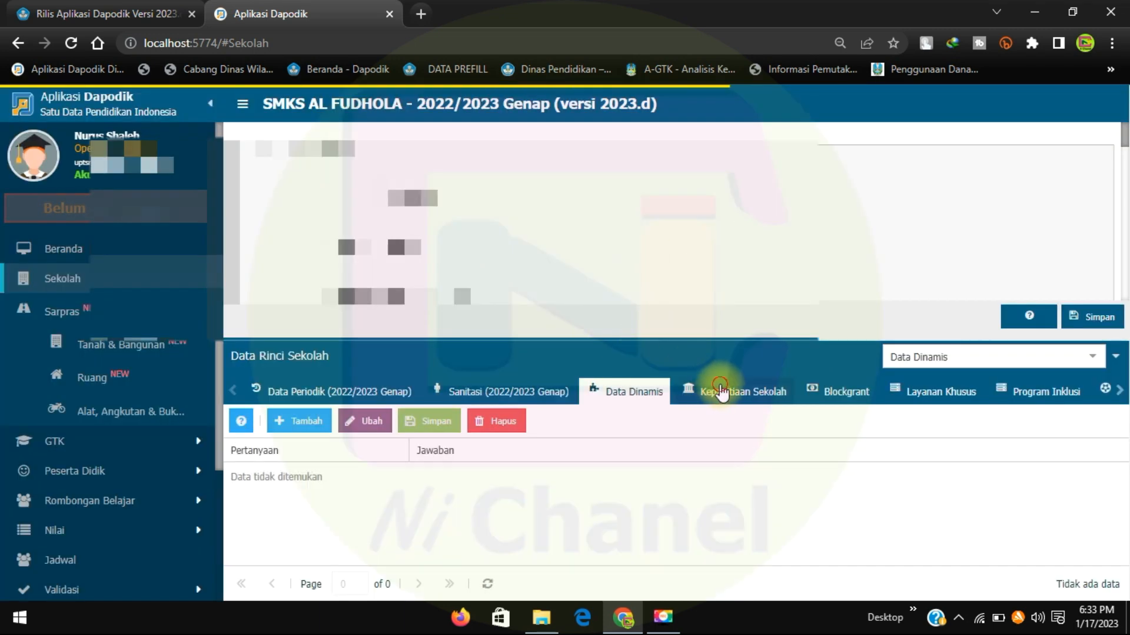
{"action": "left_click", "coordinate": [840, 391]}
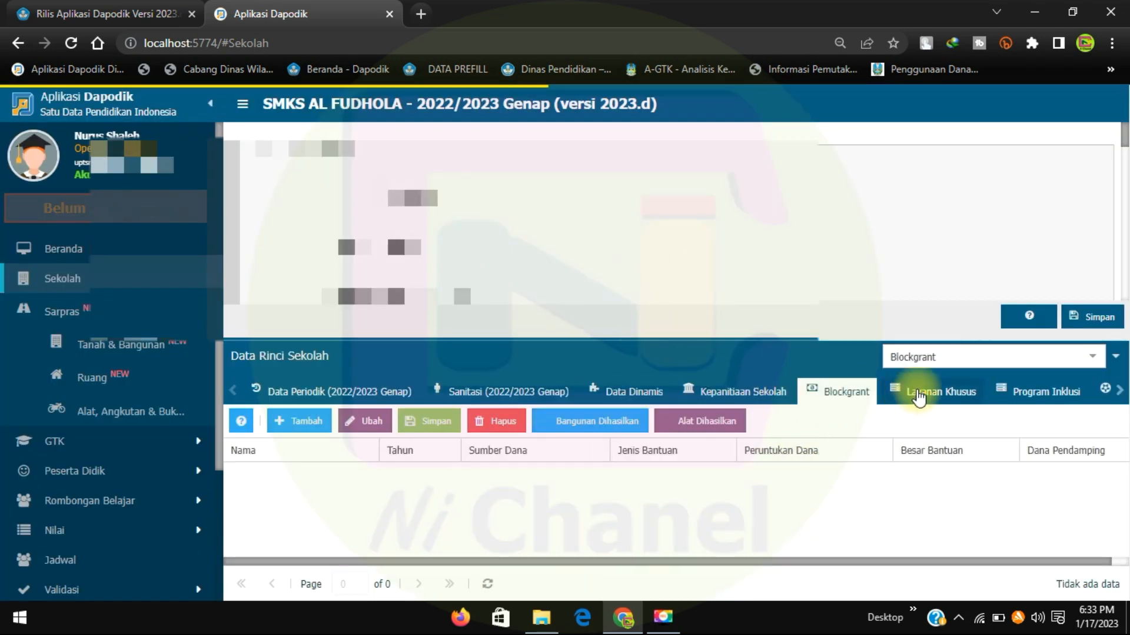
{"action": "left_click", "coordinate": [935, 393]}
{"action": "left_click", "coordinate": [1031, 393]}
{"action": "left_click", "coordinate": [1119, 392]}
{"action": "left_click", "coordinate": [1120, 392]}
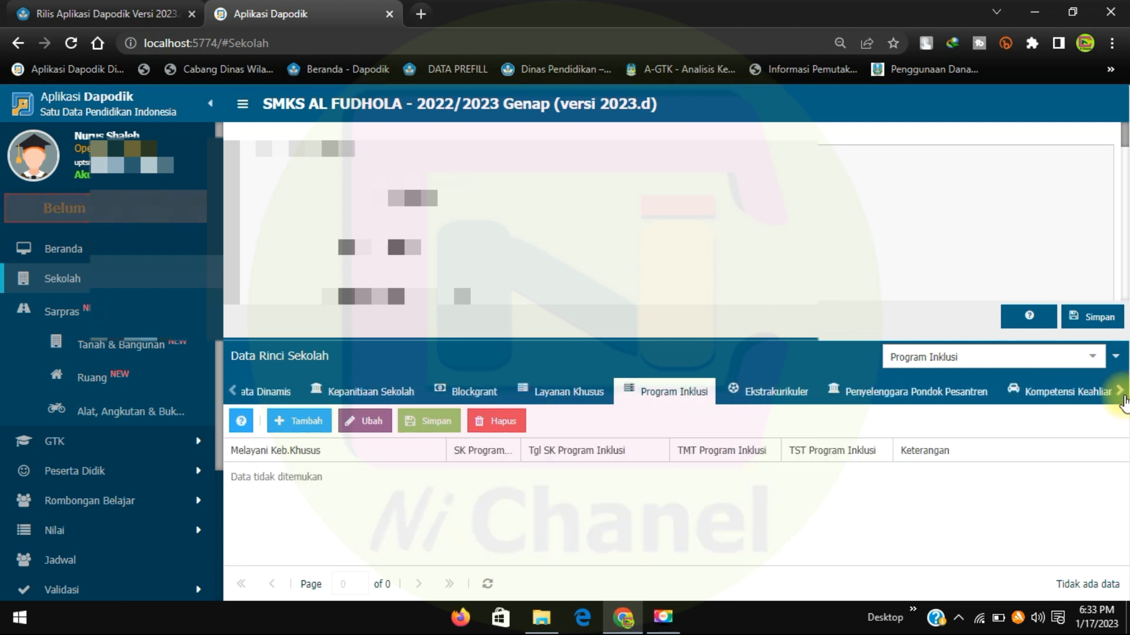
{"action": "left_click", "coordinate": [1120, 392]}
{"action": "left_click", "coordinate": [560, 394]}
{"action": "left_click", "coordinate": [646, 397]}
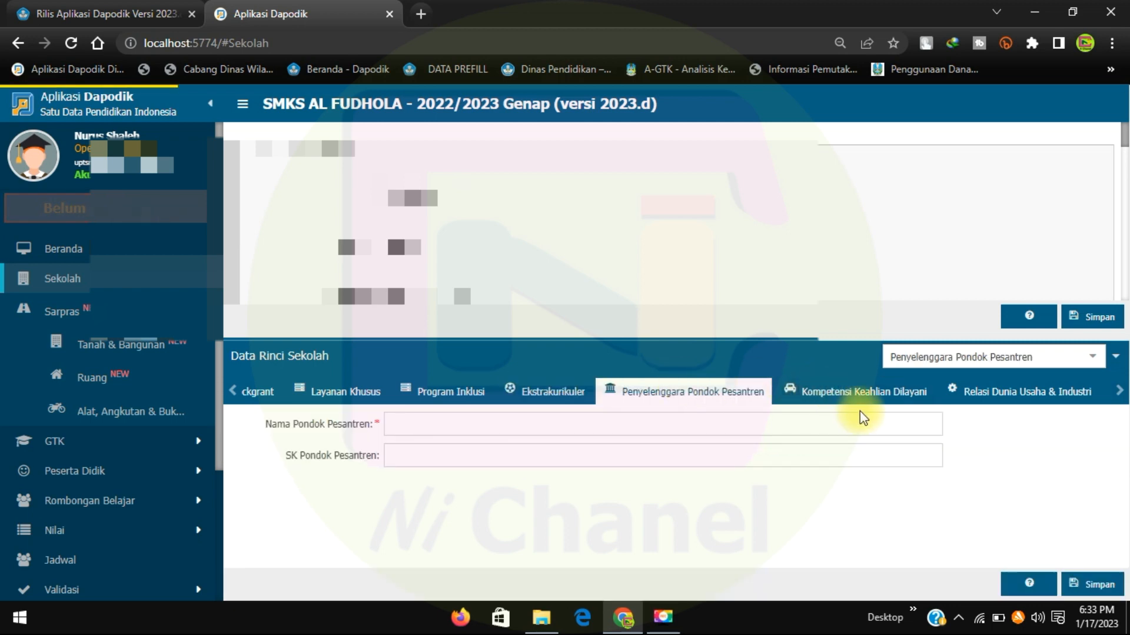
Review Kompetensi Keahlian Dilayani, Relasi Dunia Usaha & Industri, Unit Produksi, Perjanjian Kerja Sama (PKS) and Akreditasi.
{"action": "left_click", "coordinate": [864, 390]}
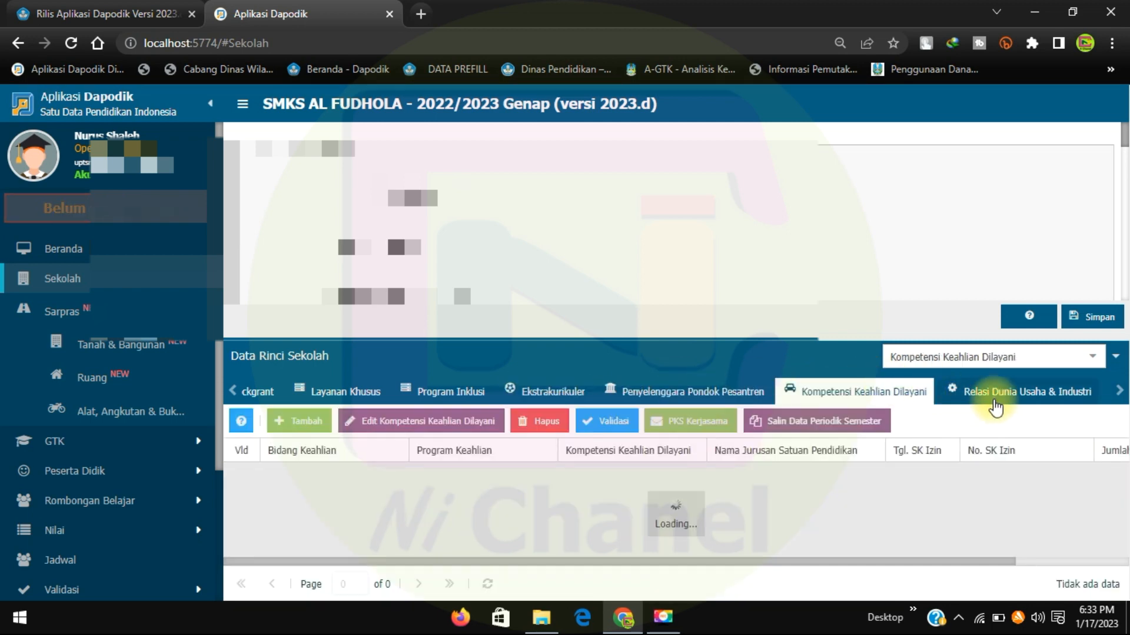
{"action": "left_click", "coordinate": [1056, 404]}
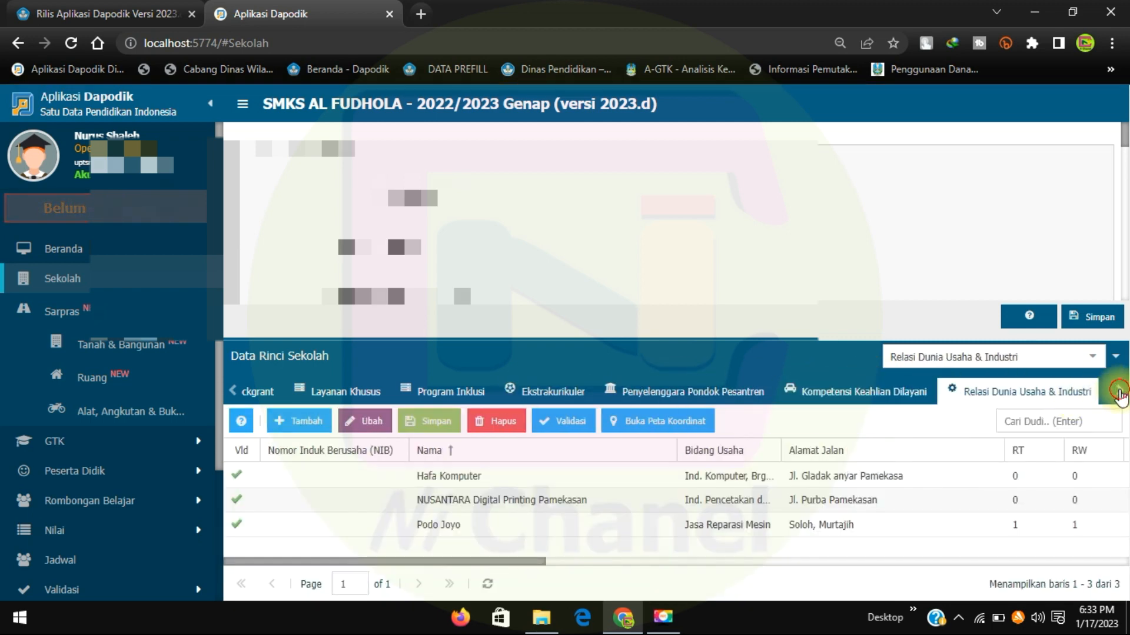
{"action": "left_click", "coordinate": [1120, 392]}
{"action": "left_click", "coordinate": [1120, 394]}
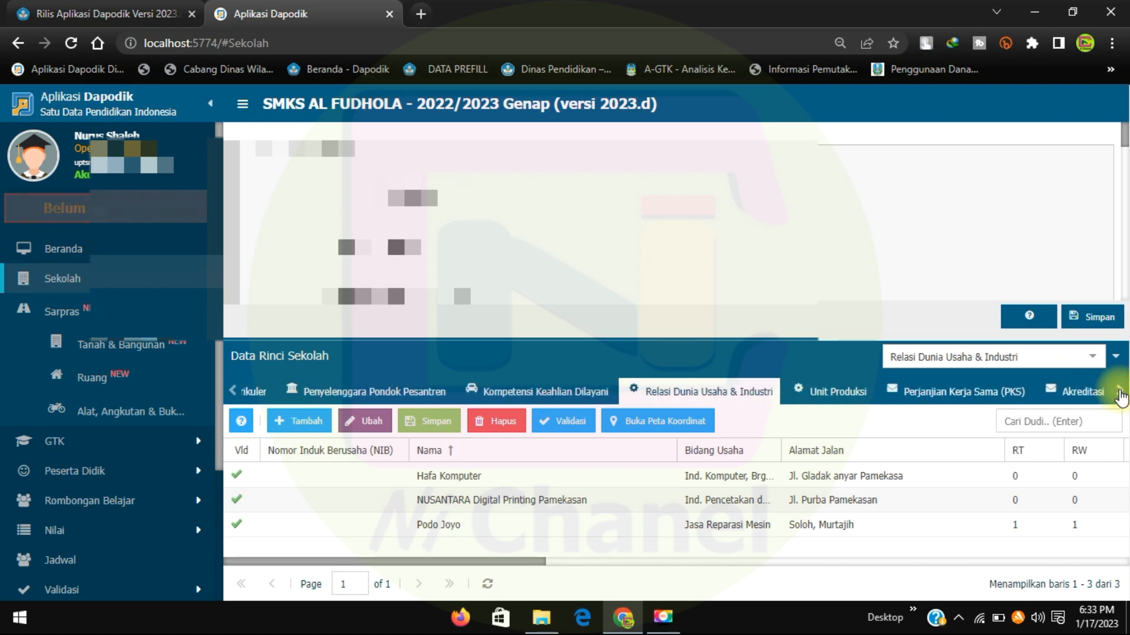
{"action": "left_click", "coordinate": [870, 388]}
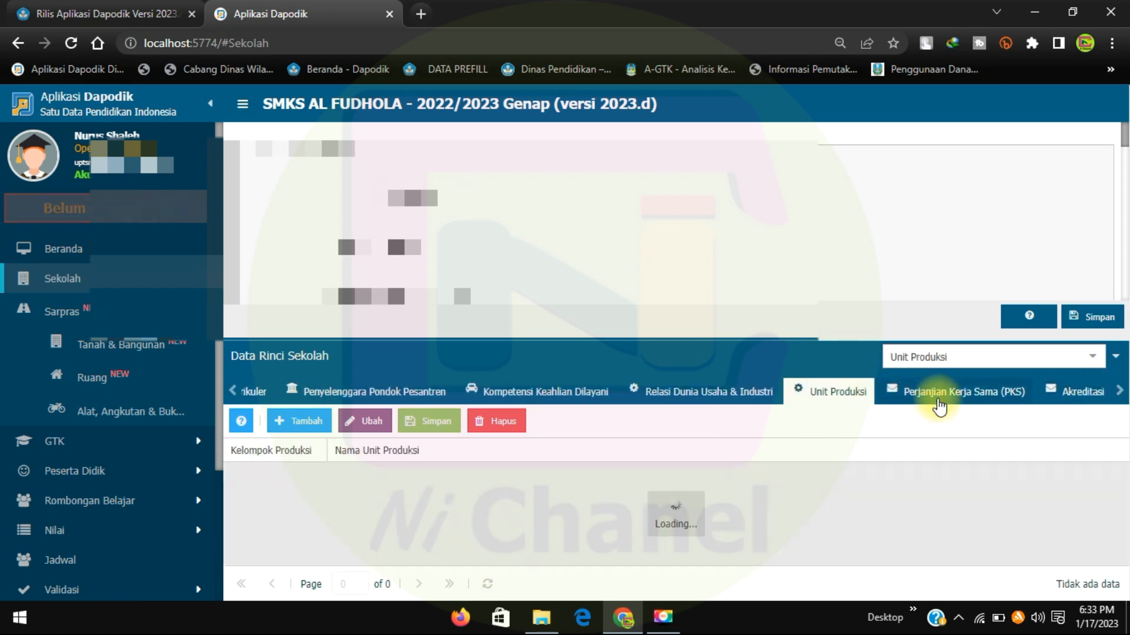
{"action": "left_click", "coordinate": [965, 393]}
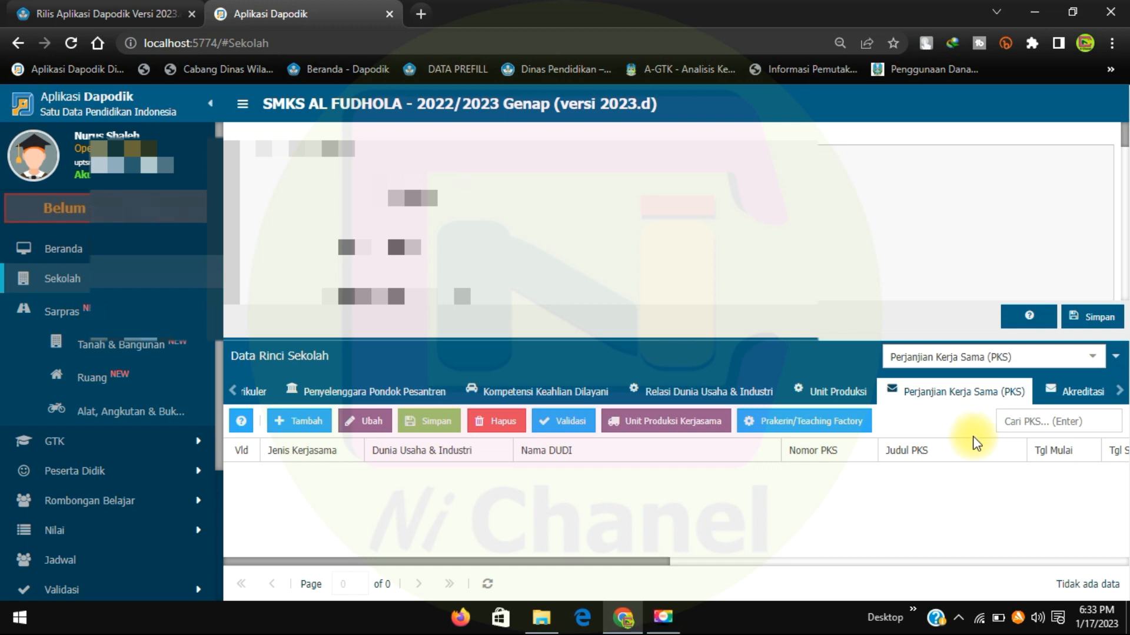
{"action": "left_click", "coordinate": [1076, 392]}
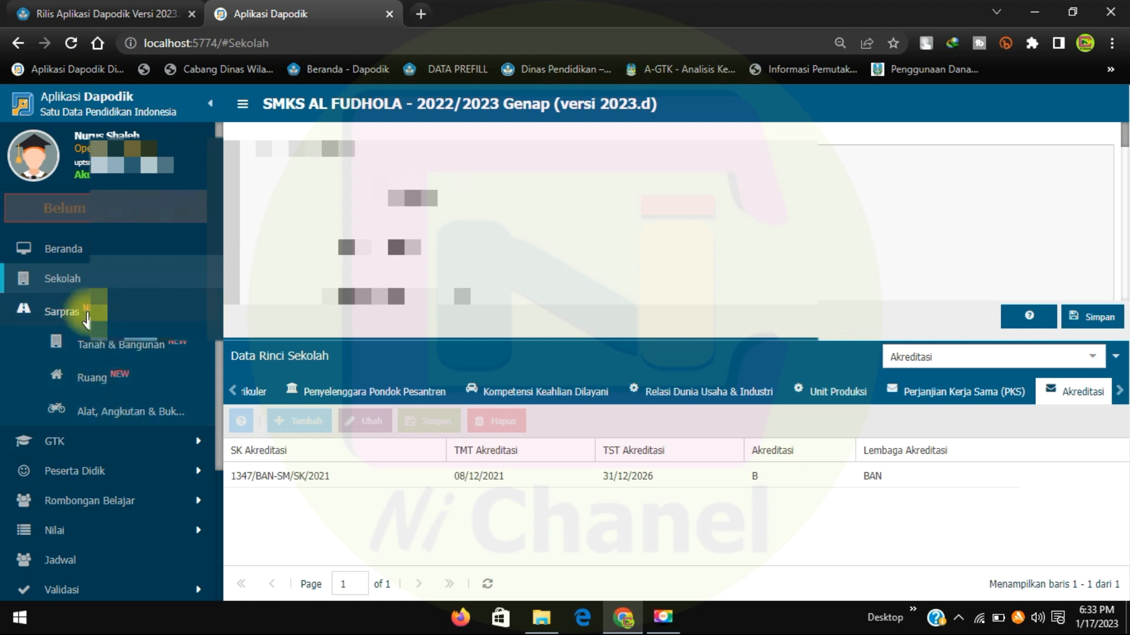
In Tanah & Bangunan, run Salin Data Periodik to copy the active periodic facility data from 2022/2023 semester 1.
{"action": "left_click", "coordinate": [62, 311]}
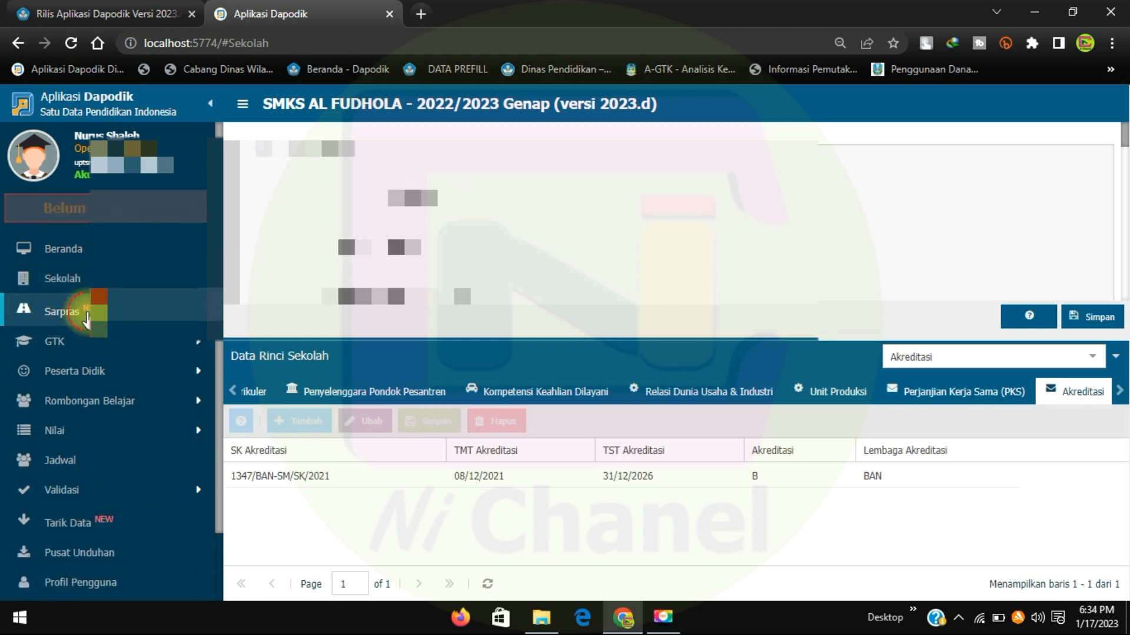
{"action": "left_click", "coordinate": [87, 312]}
{"action": "left_click", "coordinate": [98, 349]}
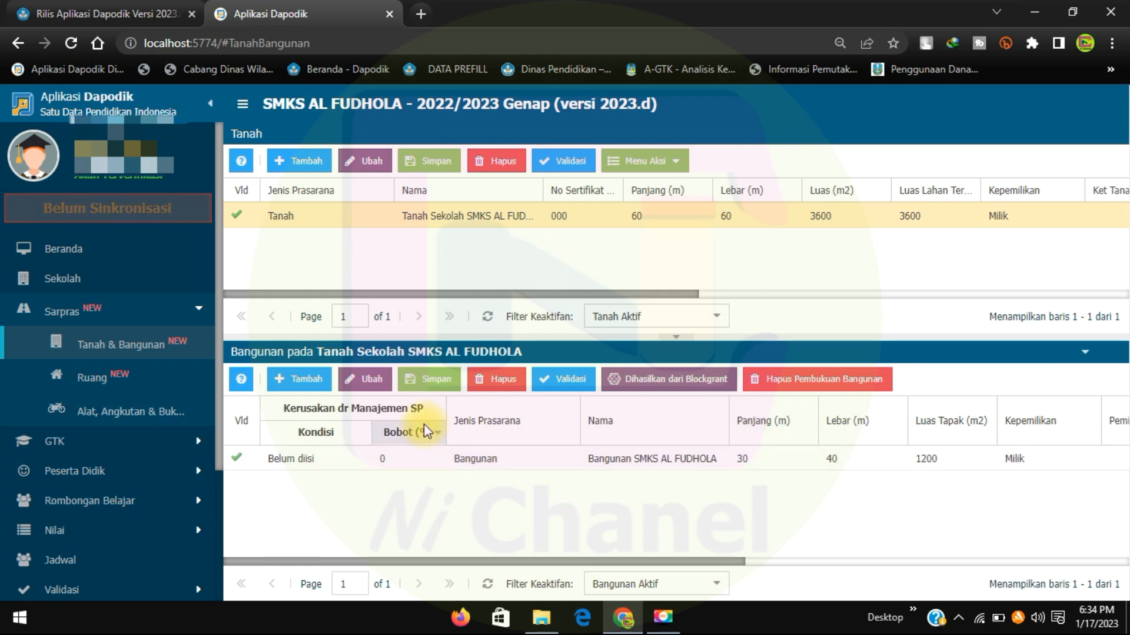
{"action": "left_click", "coordinate": [678, 163]}
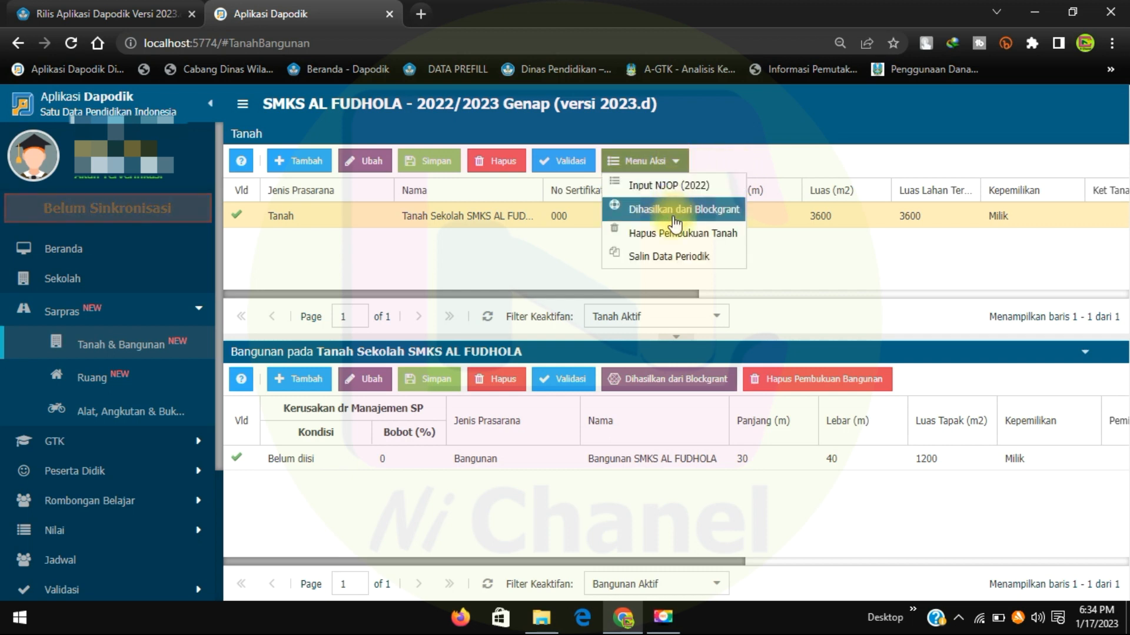
{"action": "left_click", "coordinate": [670, 259]}
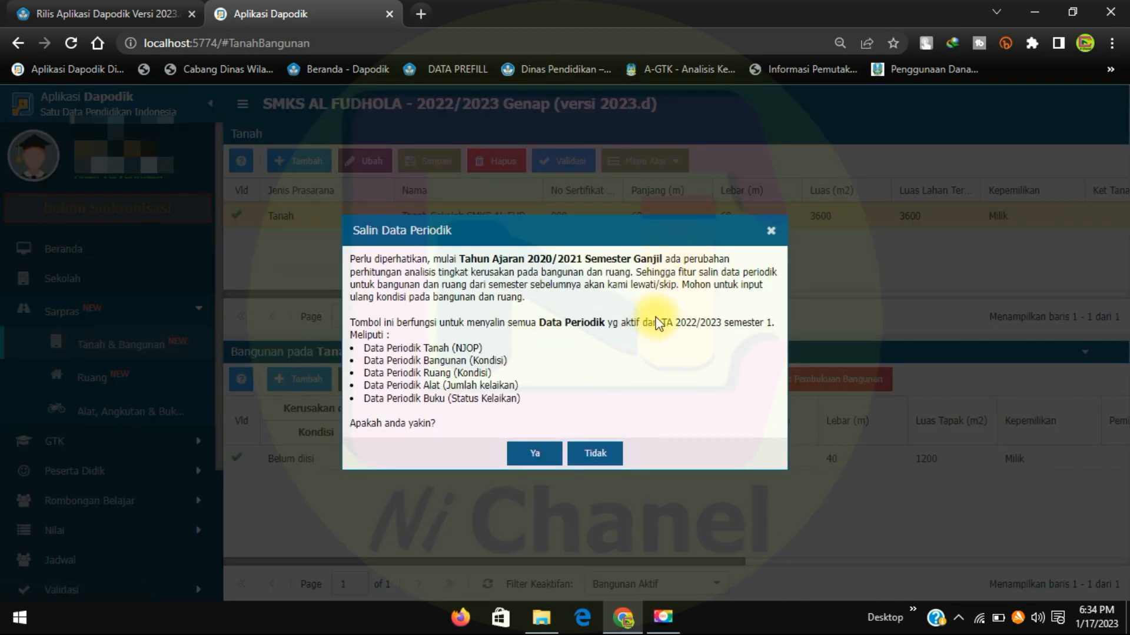
{"action": "left_click", "coordinate": [549, 453]}
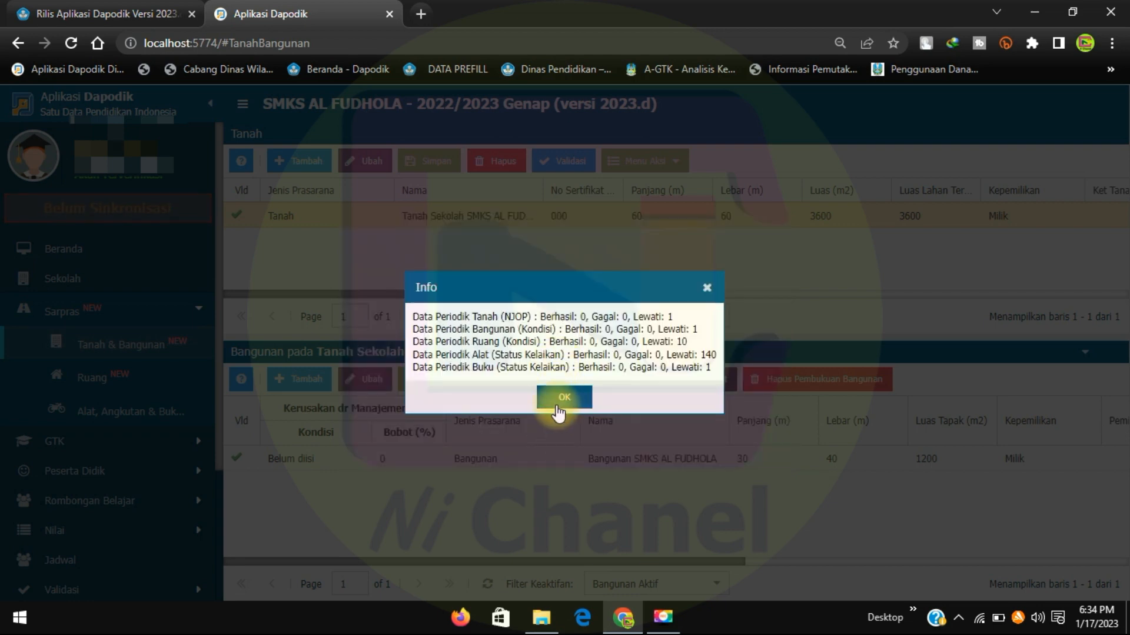
{"action": "left_click", "coordinate": [556, 398]}
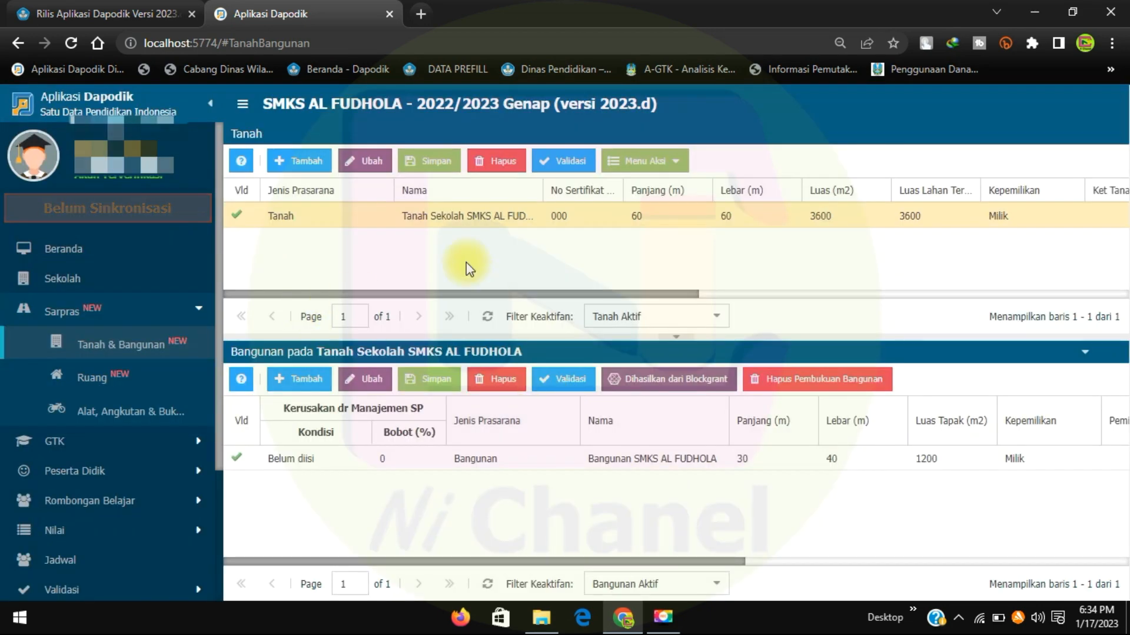
Review the Ruang Kelas and Ruang Kepsek/Guru room lists and the Alat, Angkutan & Buku page.
{"action": "left_click", "coordinate": [86, 380]}
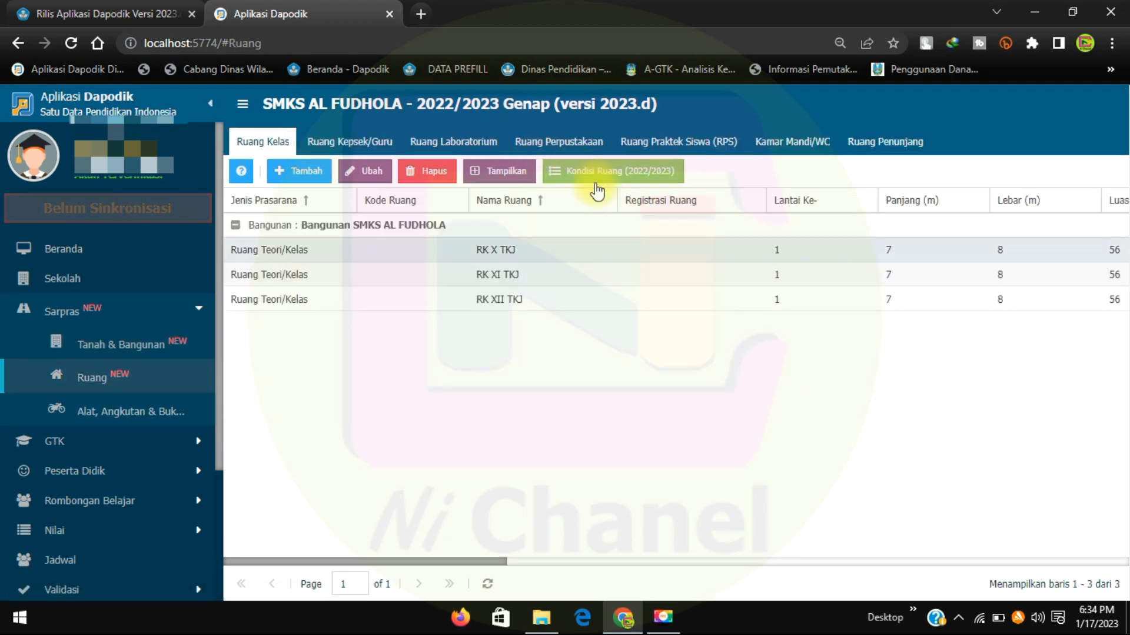
{"action": "left_click", "coordinate": [368, 146]}
{"action": "left_click", "coordinate": [290, 142]}
{"action": "left_click", "coordinate": [674, 175]}
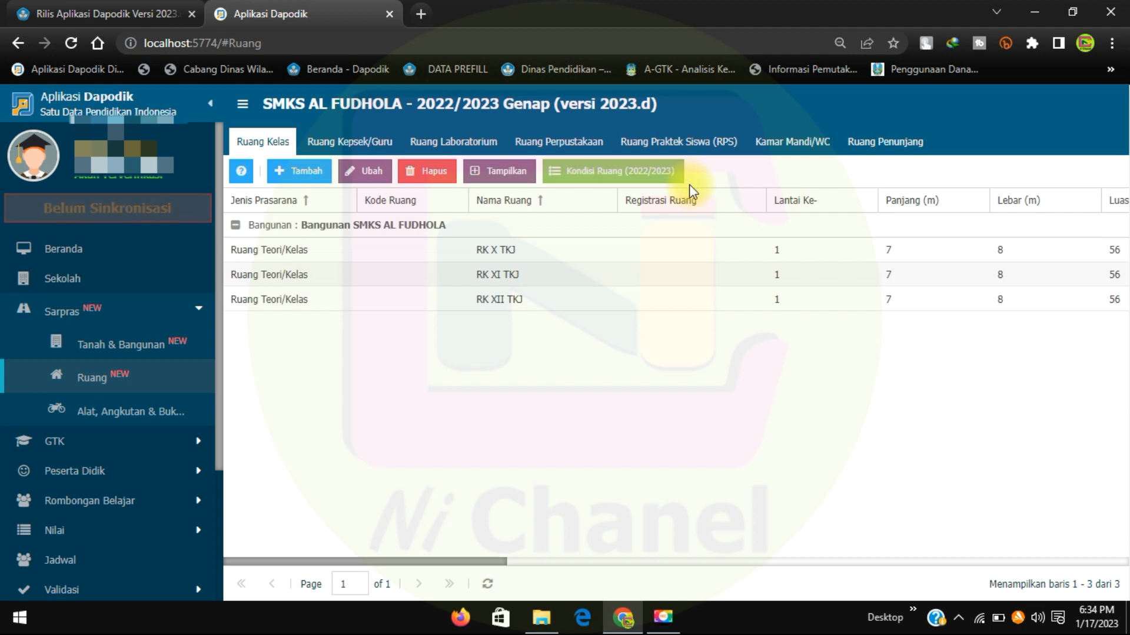
{"action": "left_click", "coordinate": [116, 415]}
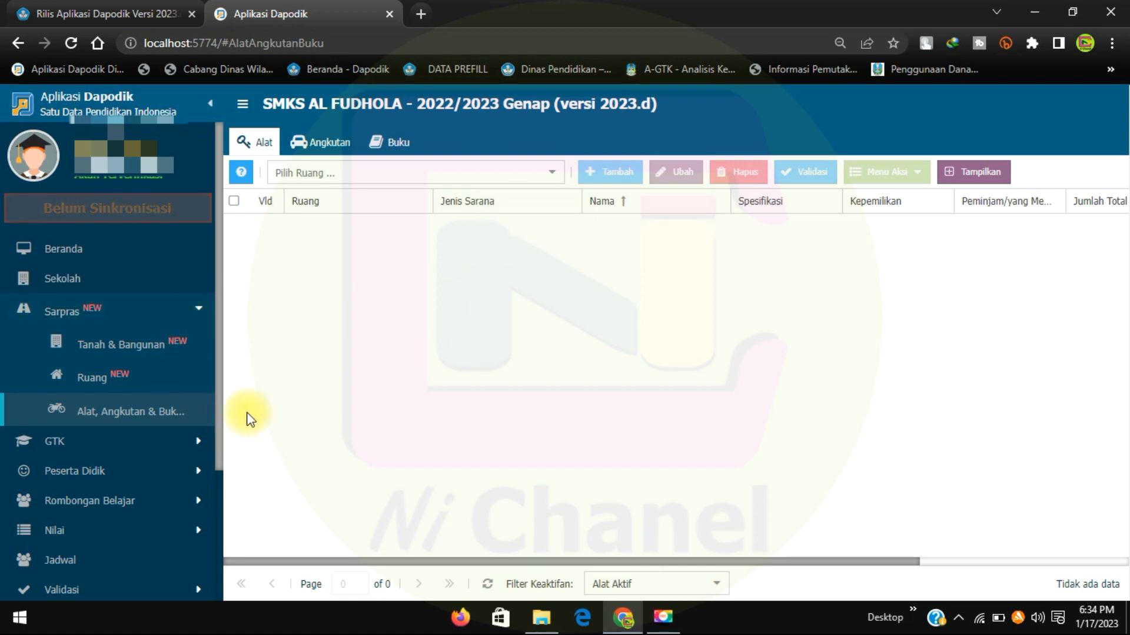
Open the Penugasan of the first teacher in the Guru list and mark Keaktifan PTK for Jan through Jun.
{"action": "left_click", "coordinate": [134, 452]}
{"action": "left_click", "coordinate": [93, 472]}
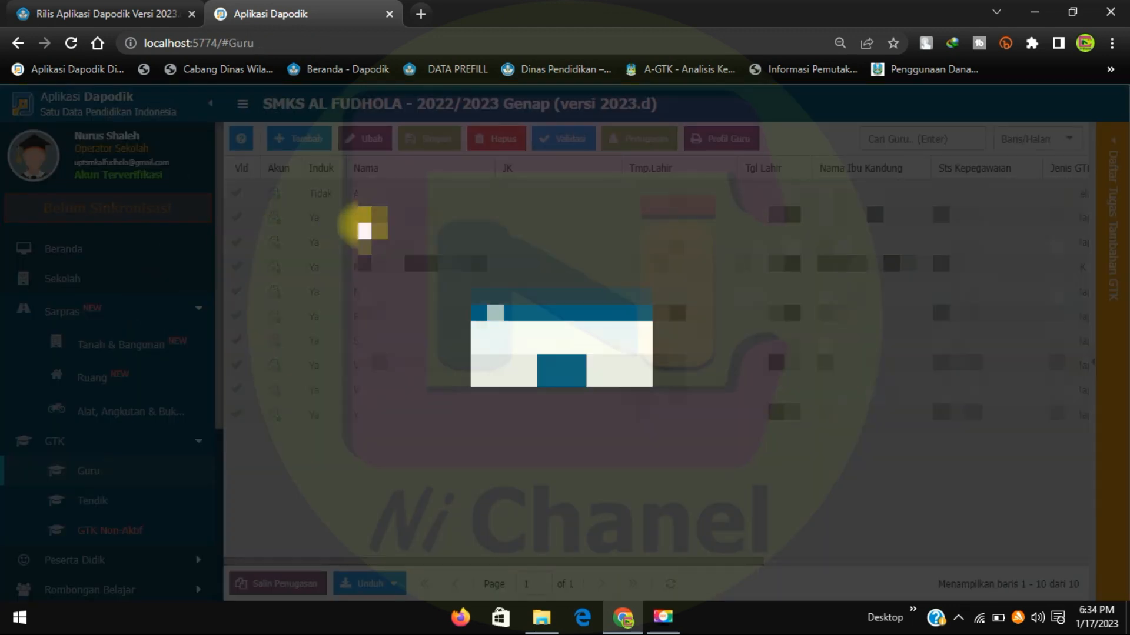
{"action": "key", "text": "Return"}
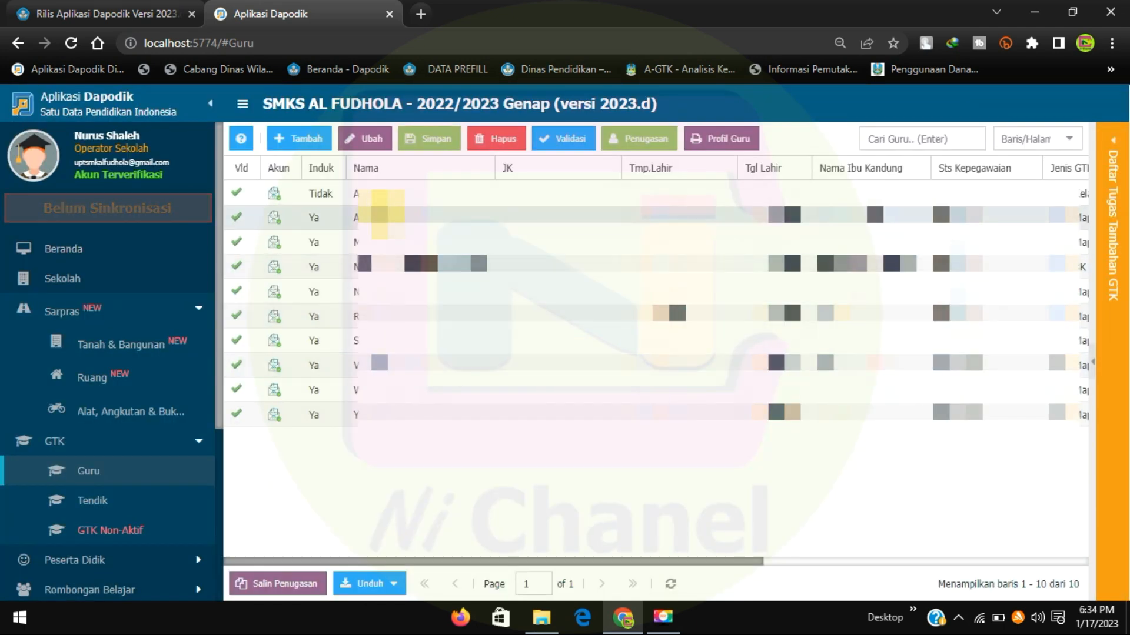
{"action": "left_click", "coordinate": [420, 193]}
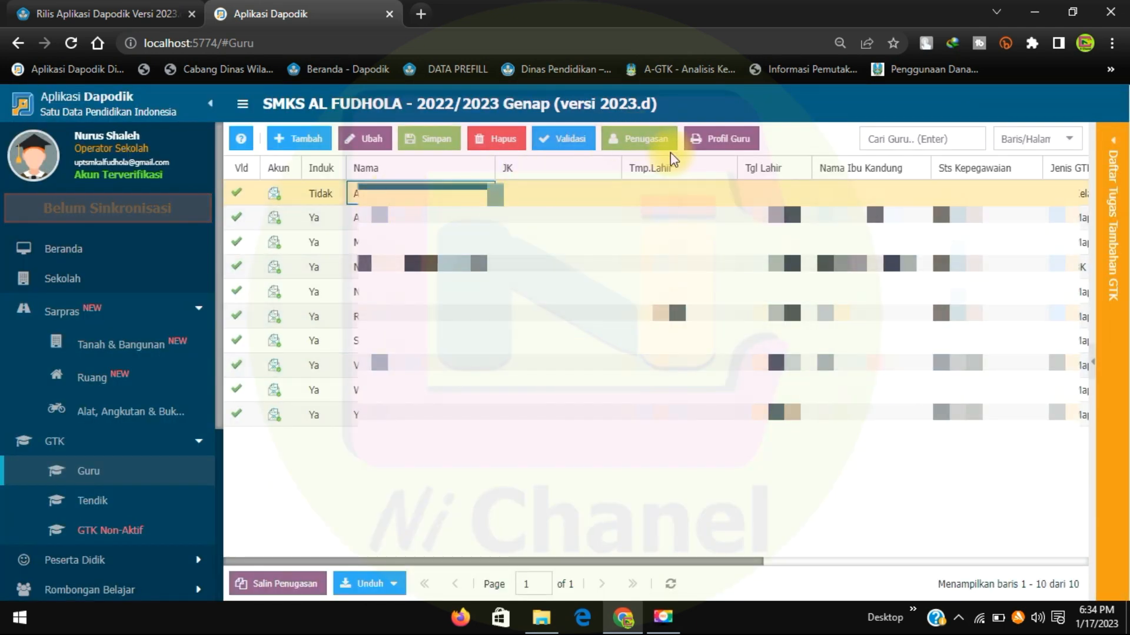
{"action": "left_click", "coordinate": [647, 140]}
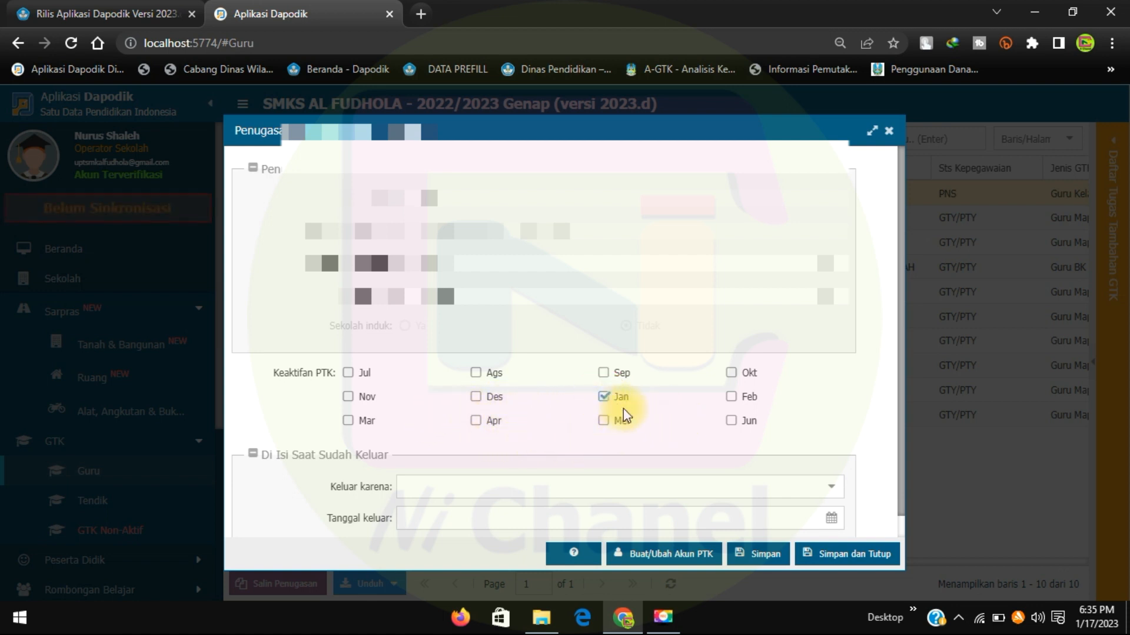
{"action": "left_click", "coordinate": [731, 397]}
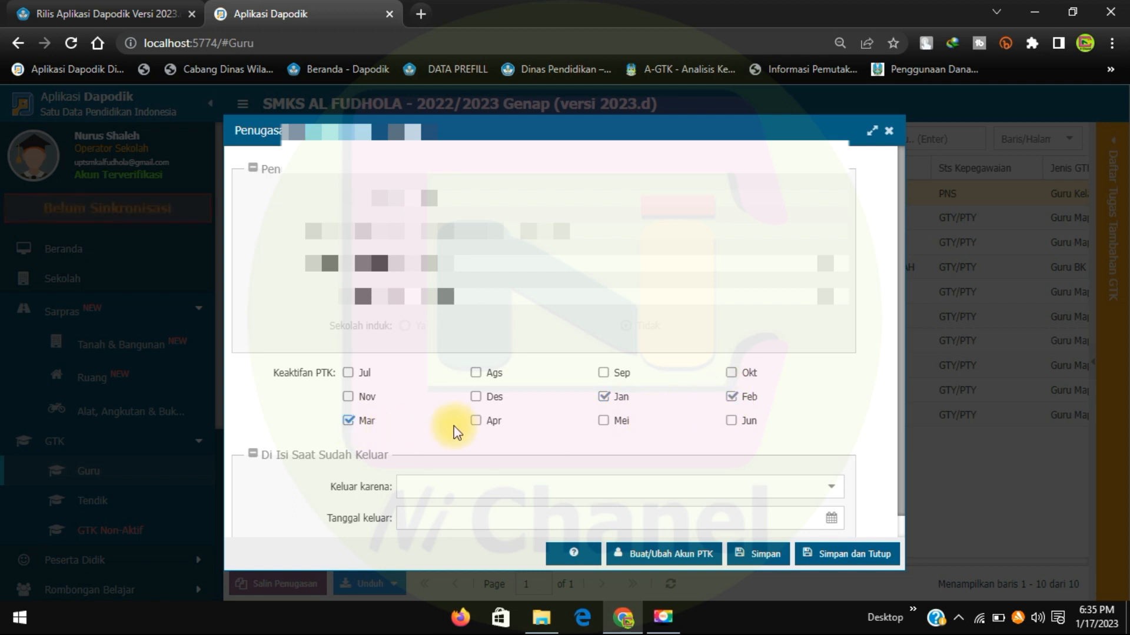
{"action": "left_click", "coordinate": [476, 421]}
{"action": "left_click", "coordinate": [605, 421]}
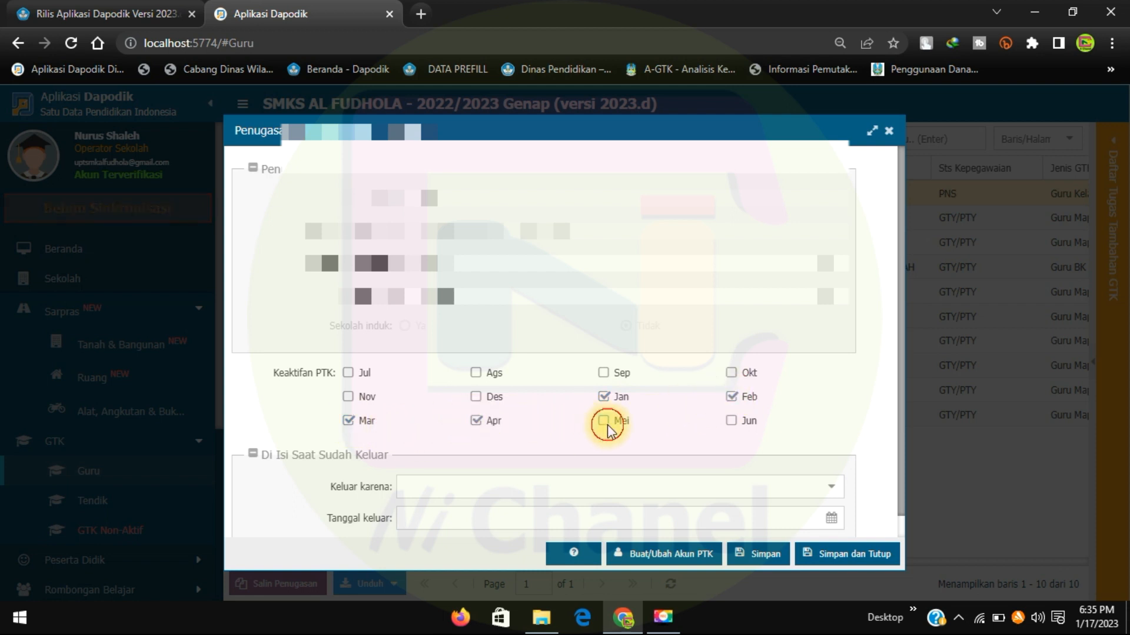
{"action": "left_click", "coordinate": [732, 421]}
Mark the first teacher's Keaktifan PTK for Jul through Des as well, and save and close the assignment.
{"action": "left_click", "coordinate": [348, 372]}
{"action": "left_click", "coordinate": [476, 372]}
{"action": "left_click", "coordinate": [606, 372]}
{"action": "left_click", "coordinate": [732, 372]}
{"action": "left_click", "coordinate": [351, 397]}
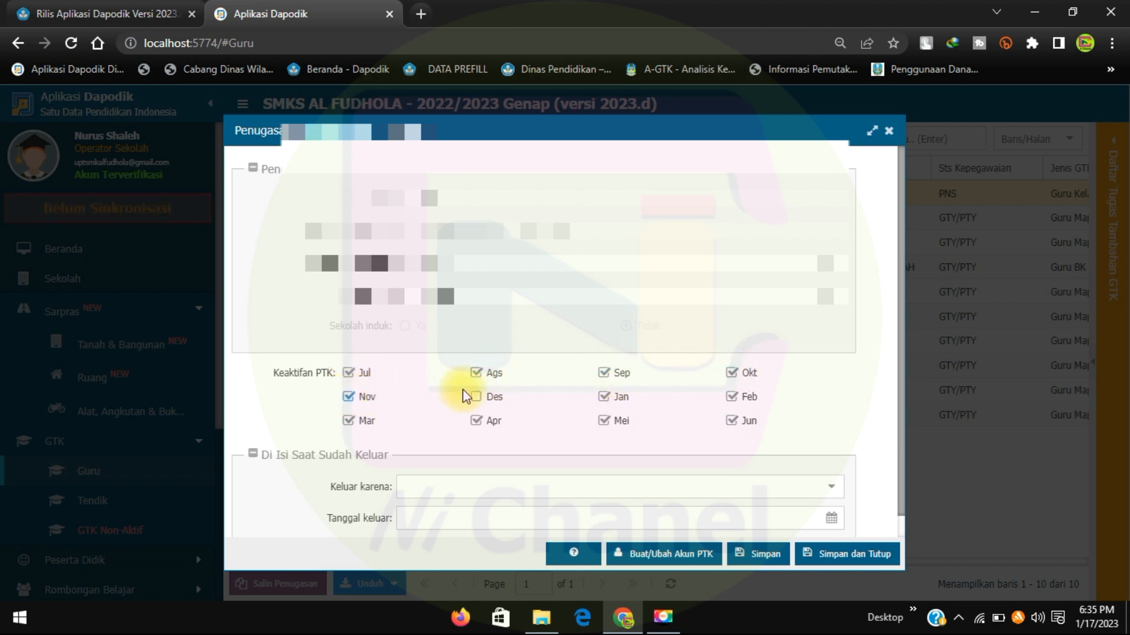
{"action": "left_click", "coordinate": [476, 397]}
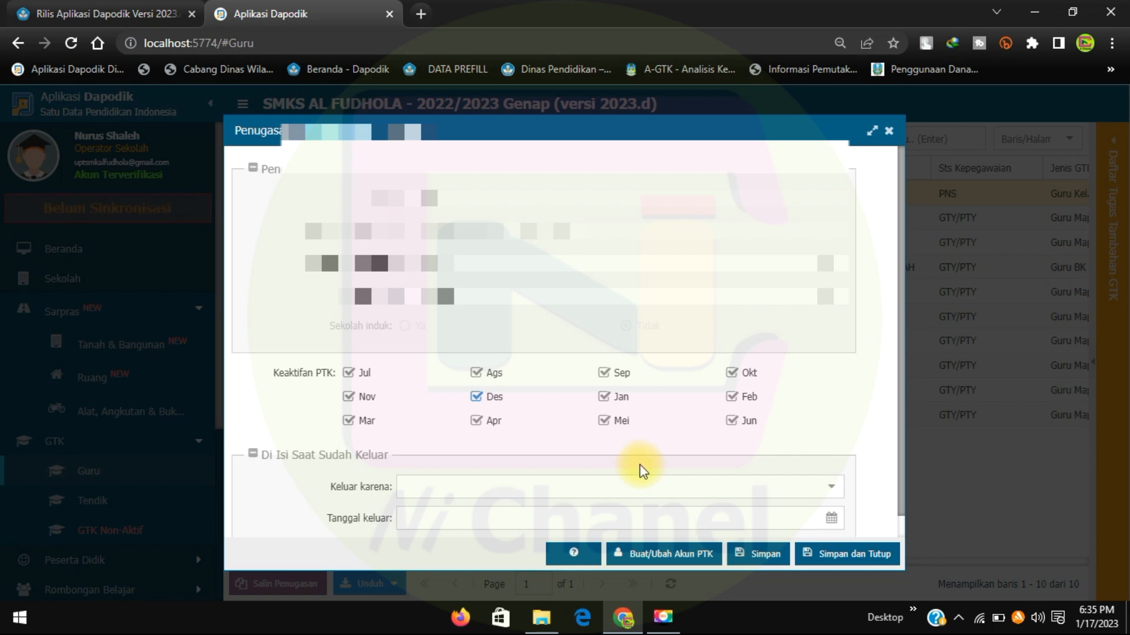
{"action": "left_click", "coordinate": [825, 556]}
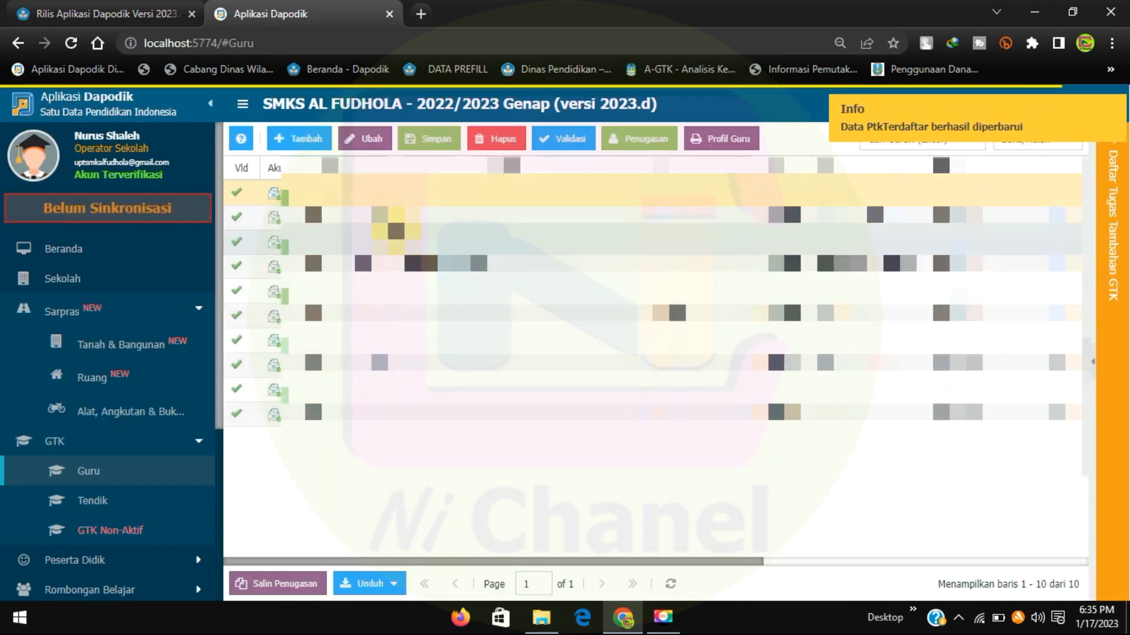
Mark Keaktifan PTK for Jan through Jun in the third teacher's Penugasan, and save and close it.
{"action": "left_click", "coordinate": [712, 142]}
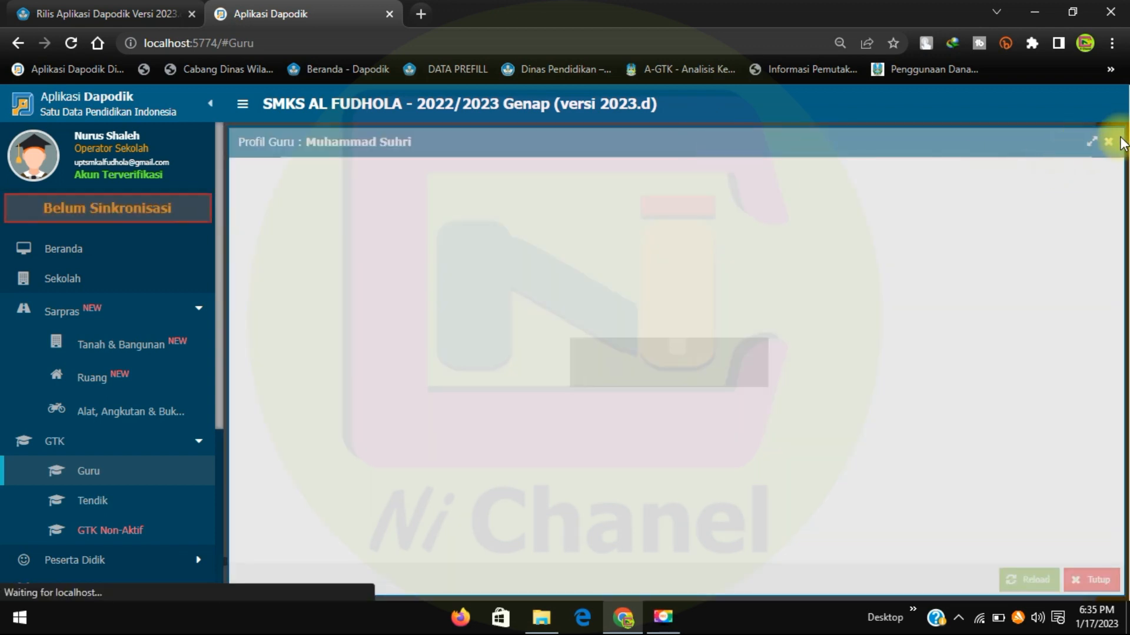
{"action": "left_click", "coordinate": [1106, 146]}
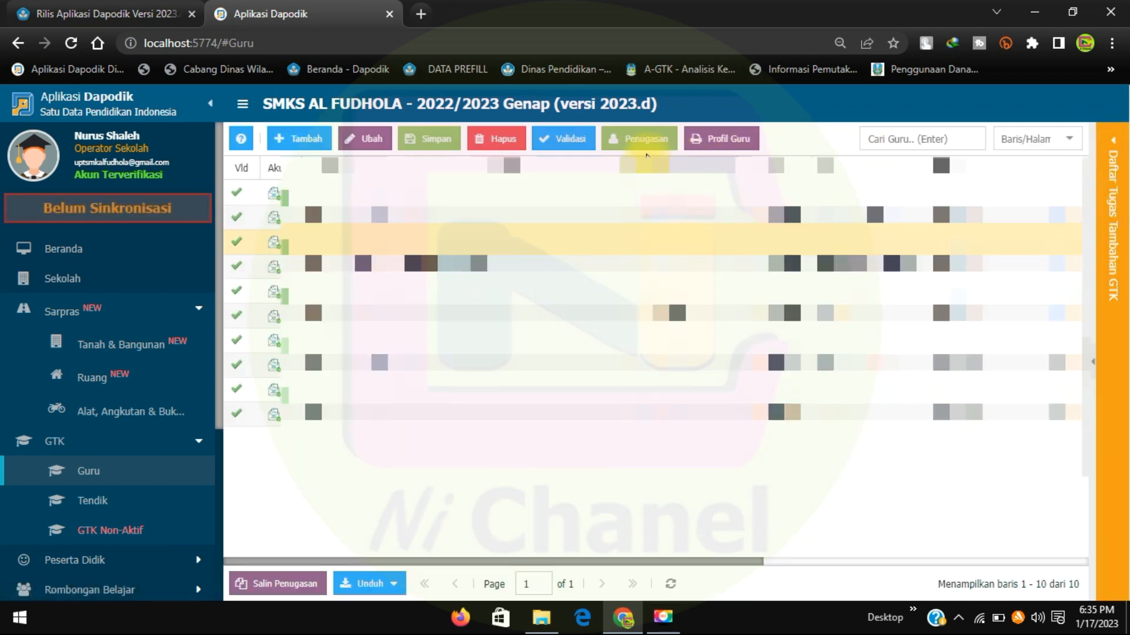
{"action": "left_click", "coordinate": [638, 147]}
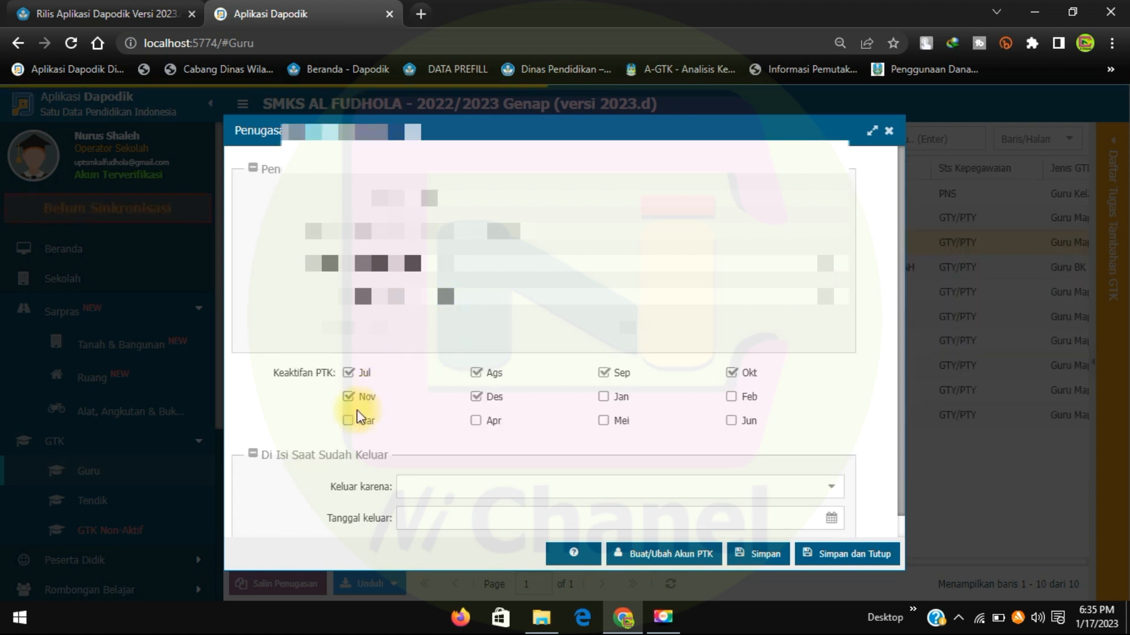
{"action": "left_click", "coordinate": [363, 423]}
{"action": "left_click", "coordinate": [476, 421]}
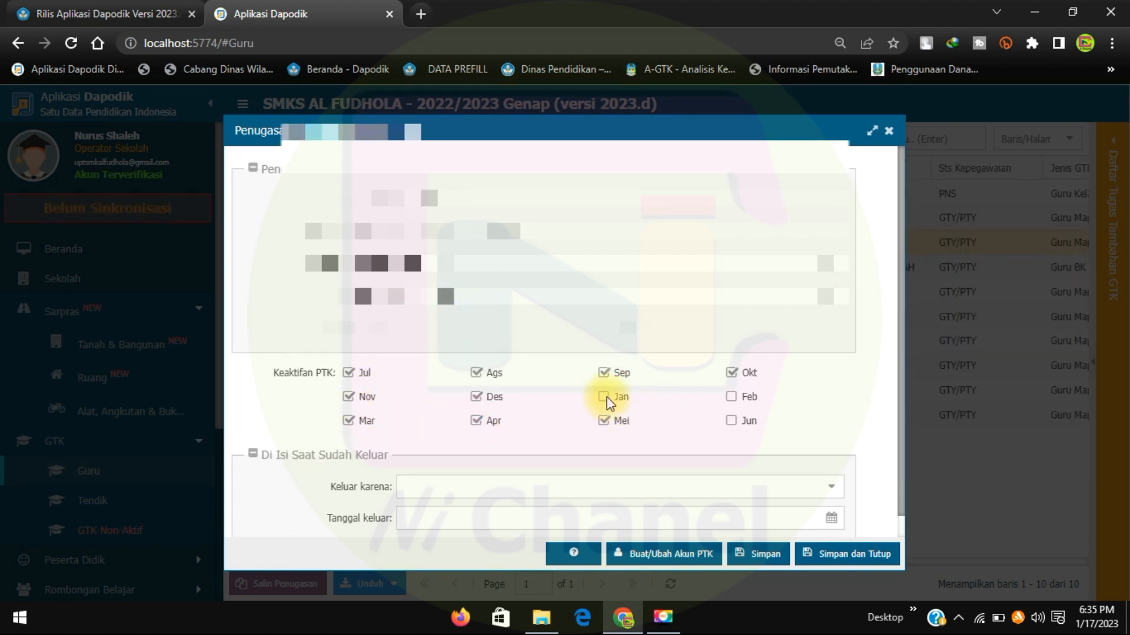
{"action": "left_click", "coordinate": [732, 397]}
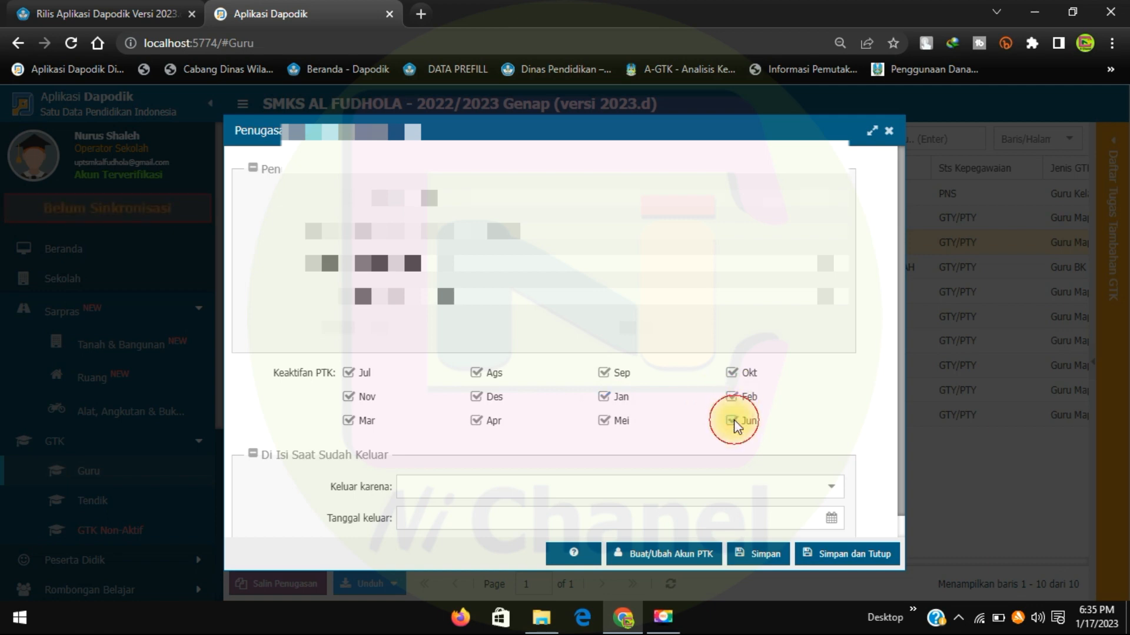
{"action": "left_click", "coordinate": [830, 559]}
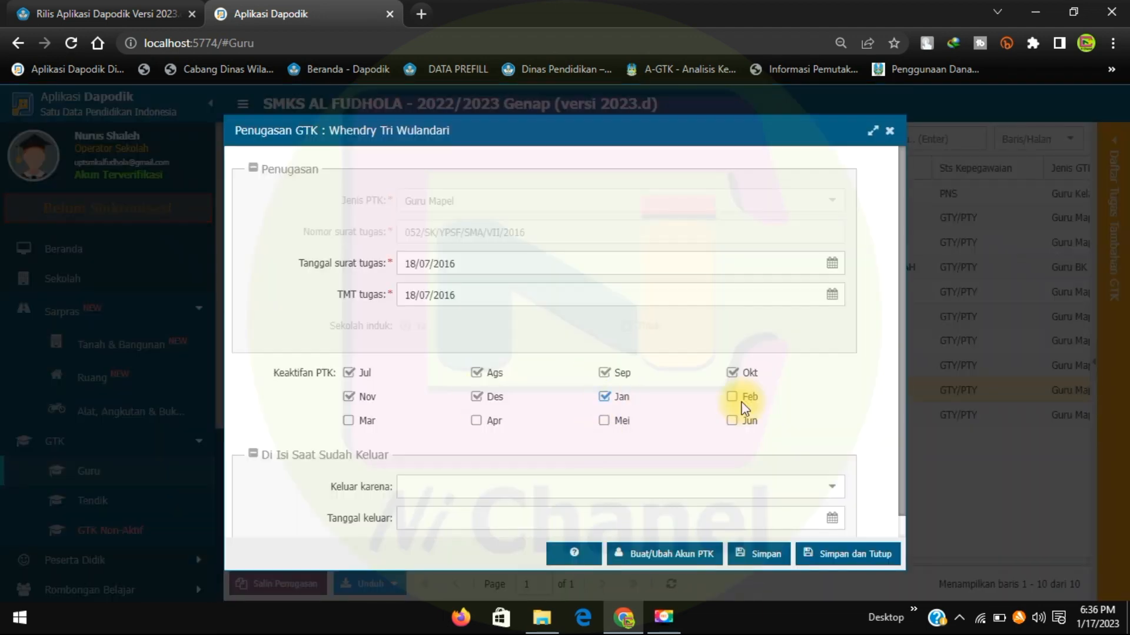
Complete Keaktifan PTK for Jan through Jun in the Penugasan of the last two teachers, saving and closing each.
{"action": "left_click", "coordinate": [743, 400]}
{"action": "left_click", "coordinate": [743, 421]}
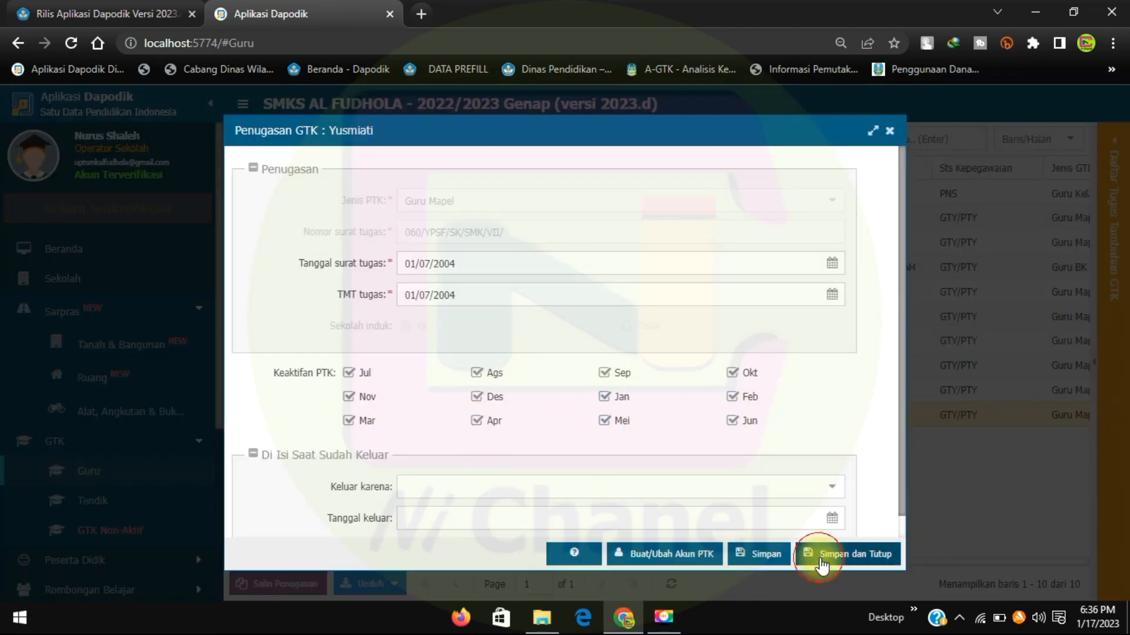
{"action": "left_click", "coordinate": [848, 554]}
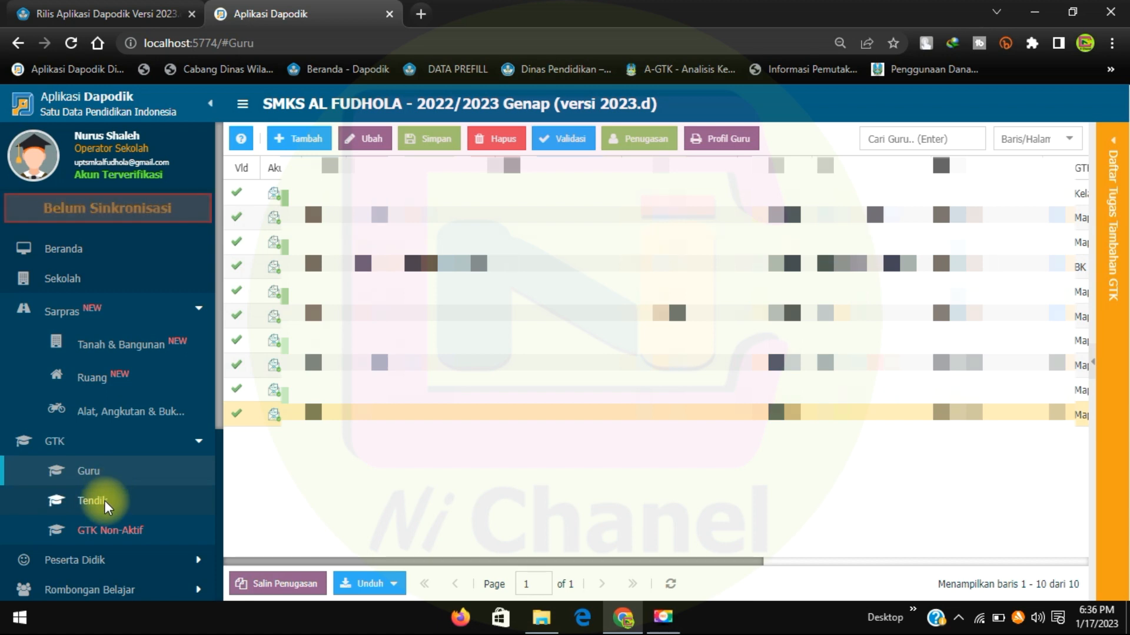
In the Tendik list, mark Keaktifan PTK for Jan through Jun in the Kepala Sekolah's Penugasan, and save and close it.
{"action": "left_click", "coordinate": [142, 506]}
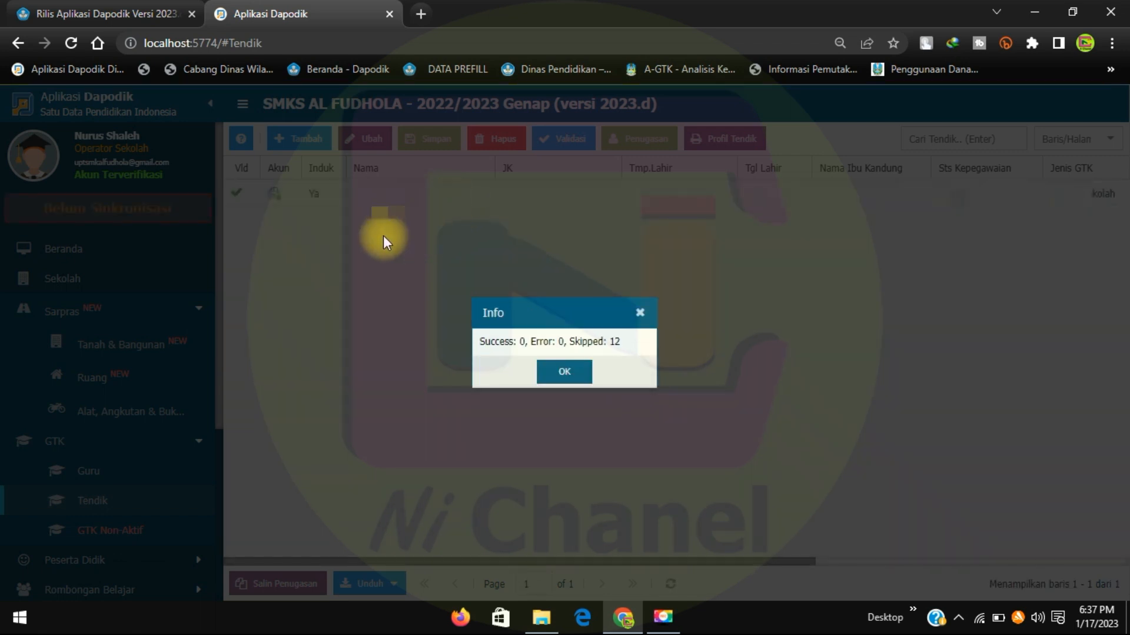
{"action": "left_click", "coordinate": [550, 370]}
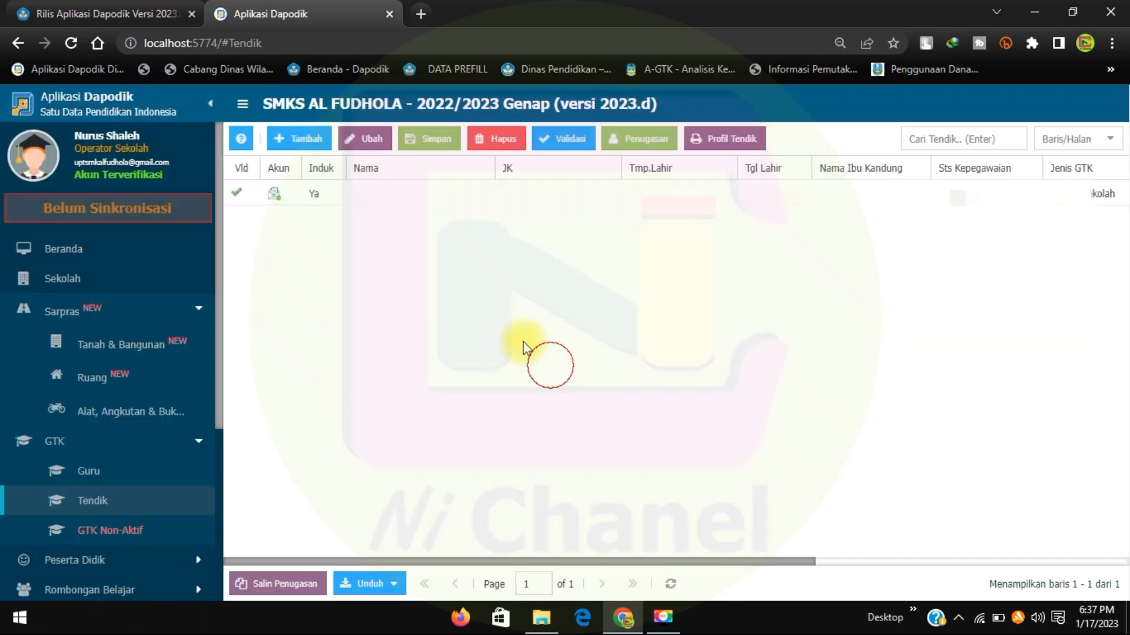
{"action": "left_click", "coordinate": [615, 138]}
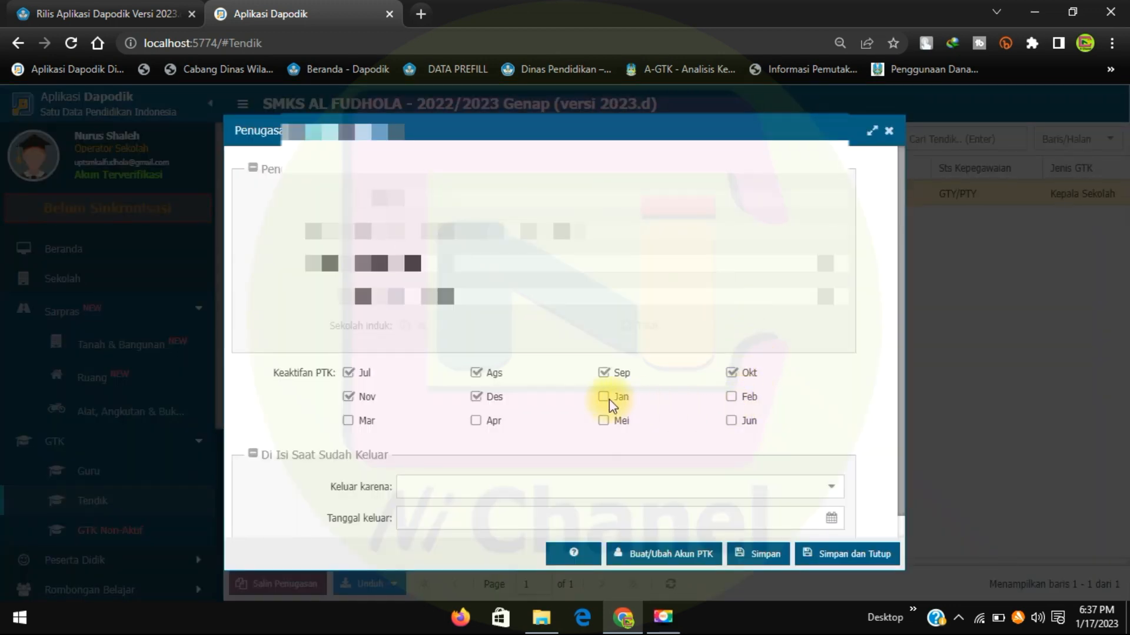
{"action": "left_click", "coordinate": [731, 397]}
{"action": "left_click", "coordinate": [357, 422]}
{"action": "left_click", "coordinate": [618, 421]}
{"action": "left_click", "coordinate": [733, 422]}
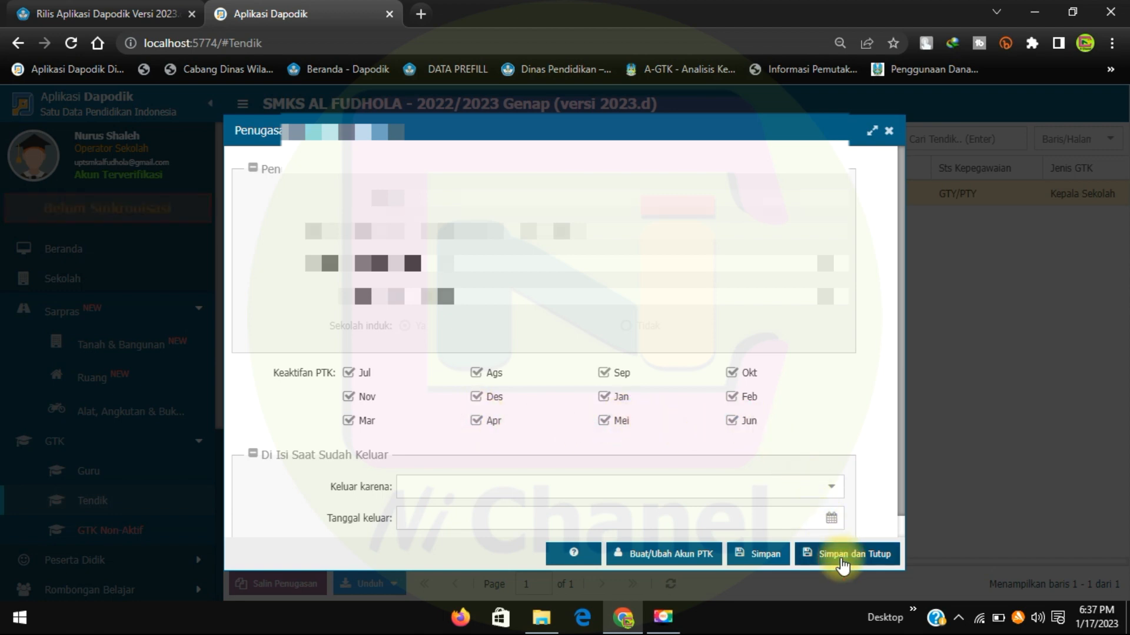
{"action": "left_click", "coordinate": [843, 559]}
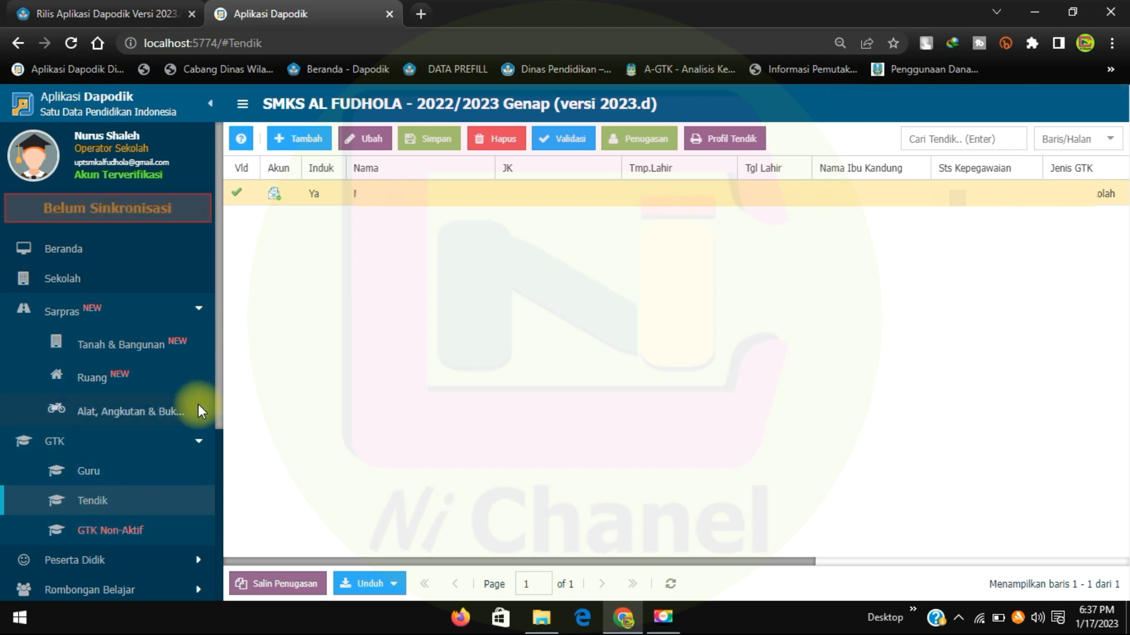
In the Reguler class groups, continue X-TBSM from semester 1 T.A 2022/2023 with Lanjutkan Semester, and save and confirm it.
{"action": "scroll", "coordinate": [203, 403], "scroll_direction": "down", "scroll_amount": 1}
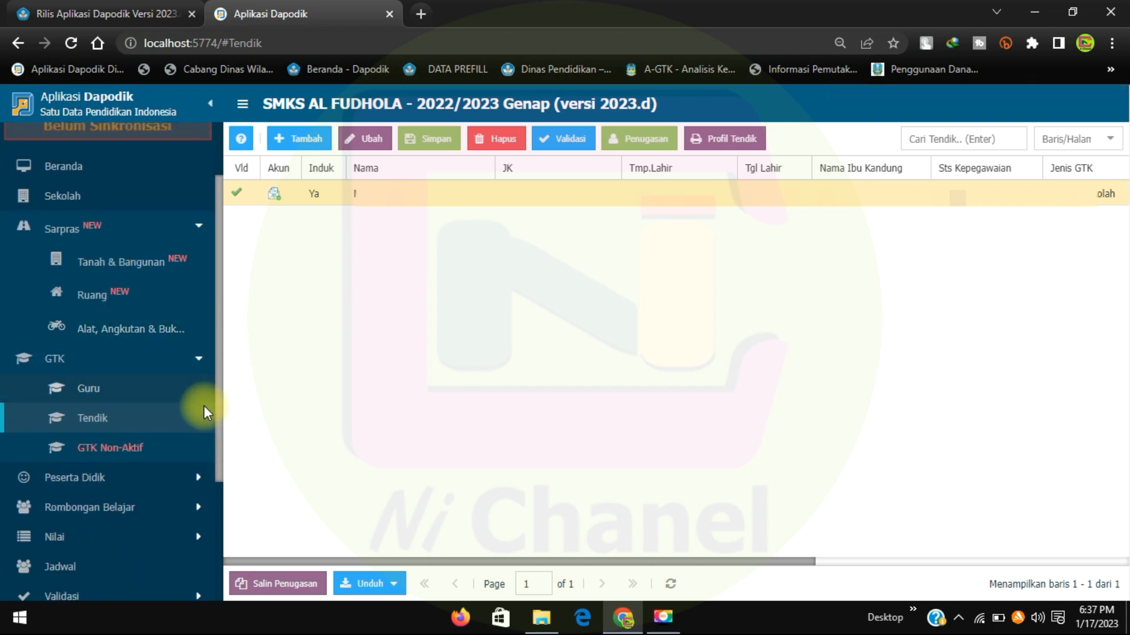
{"action": "left_click", "coordinate": [126, 507]}
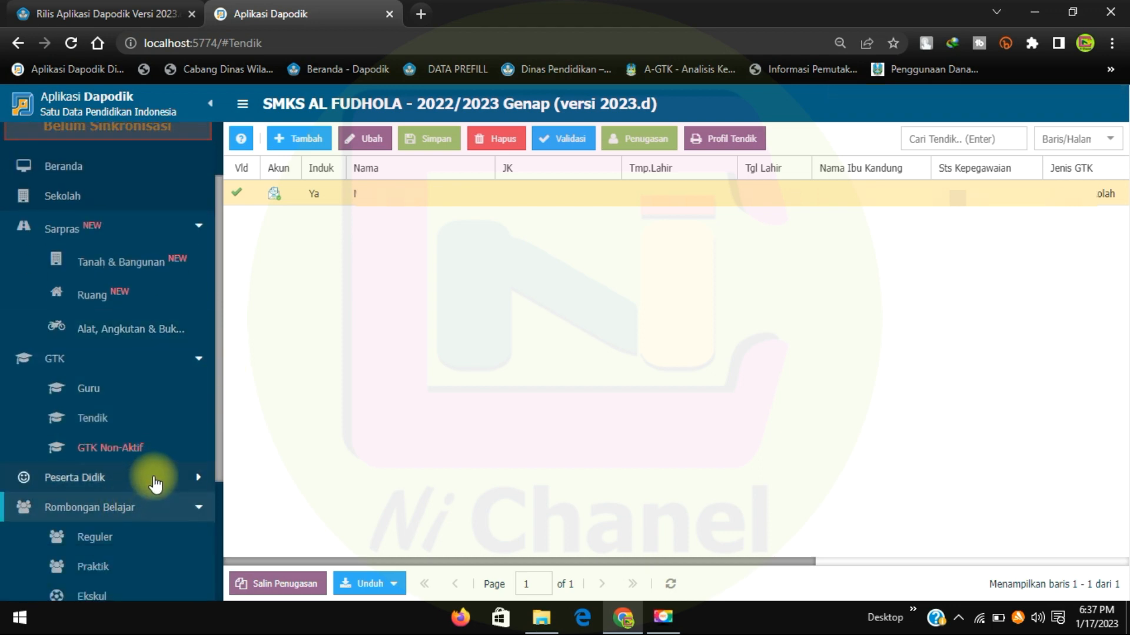
{"action": "left_click", "coordinate": [100, 540]}
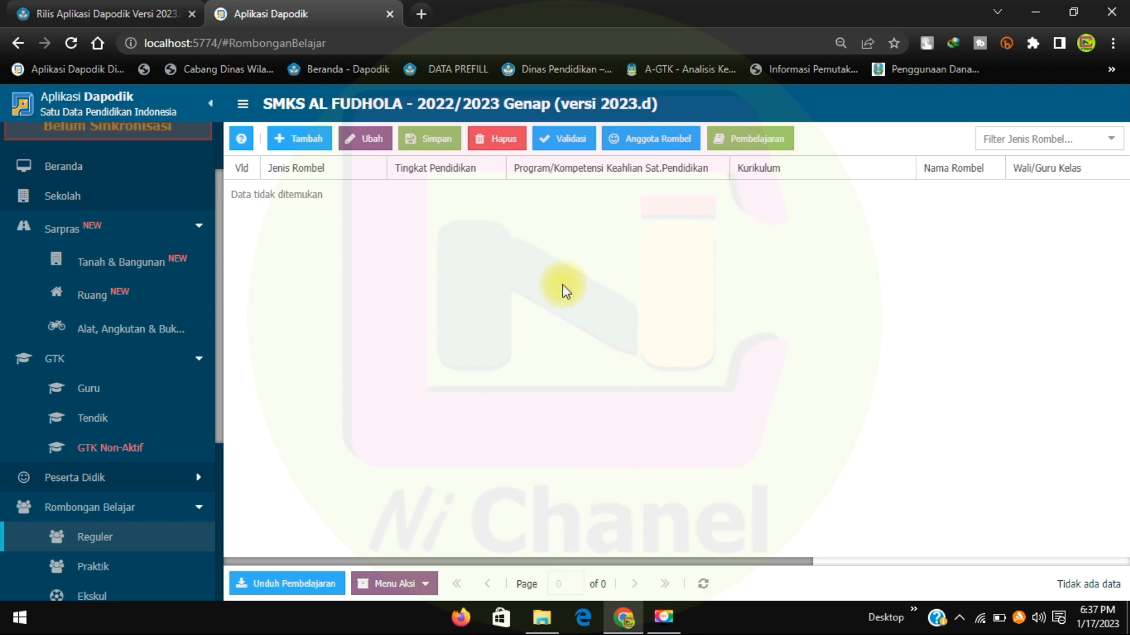
{"action": "left_click", "coordinate": [418, 589]}
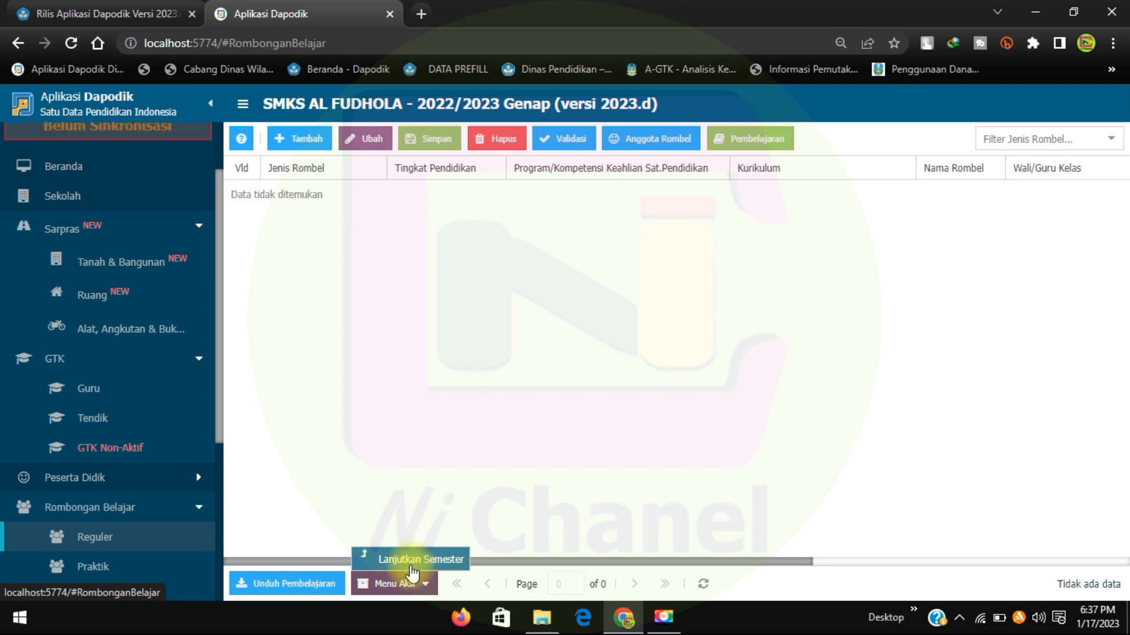
{"action": "left_click", "coordinate": [414, 561]}
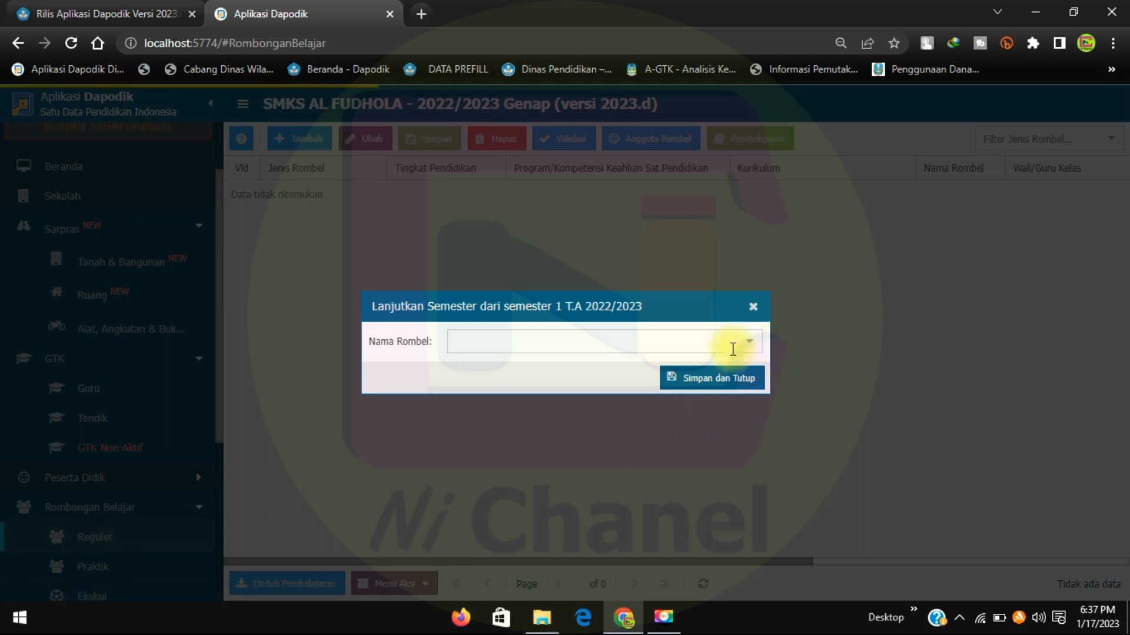
{"action": "left_click", "coordinate": [753, 342]}
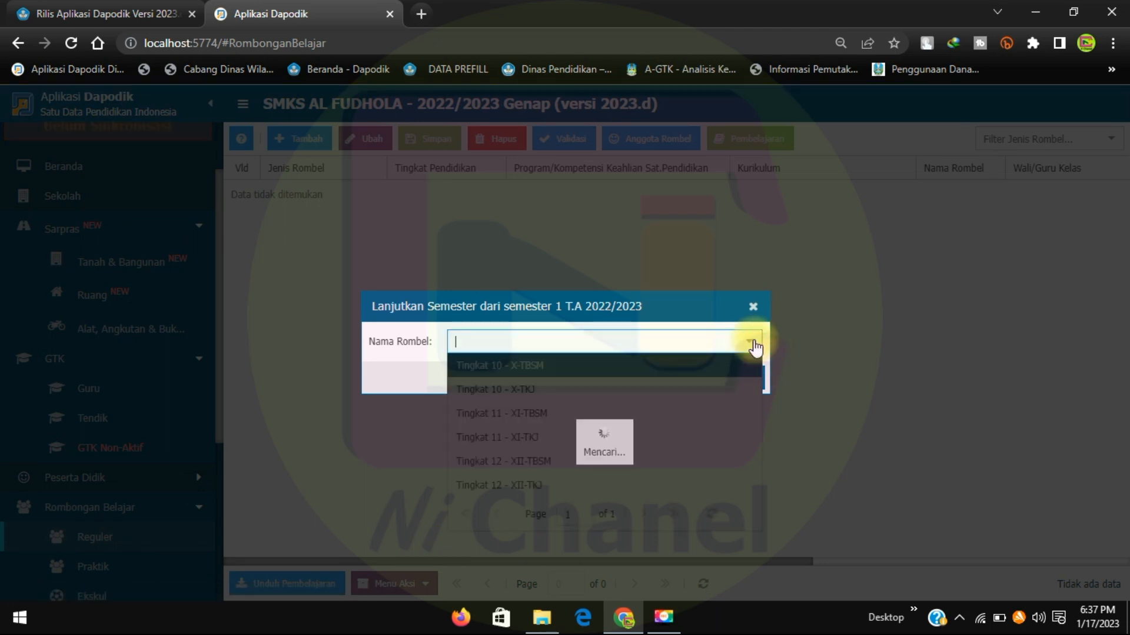
{"action": "left_click", "coordinate": [659, 368]}
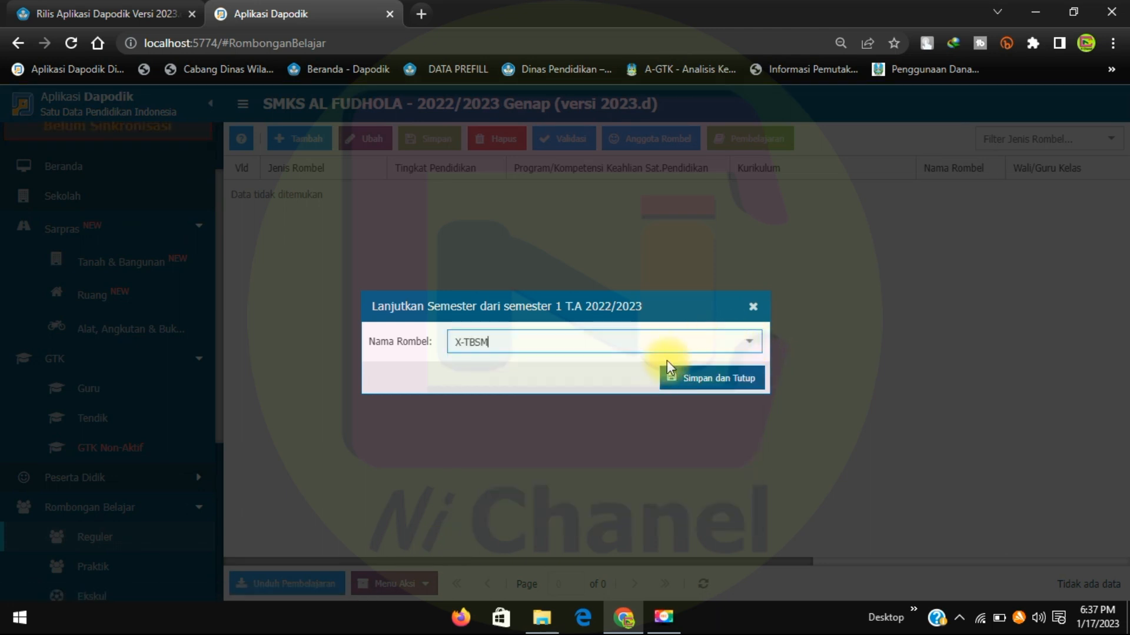
{"action": "left_click", "coordinate": [745, 381]}
{"action": "left_click", "coordinate": [535, 381]}
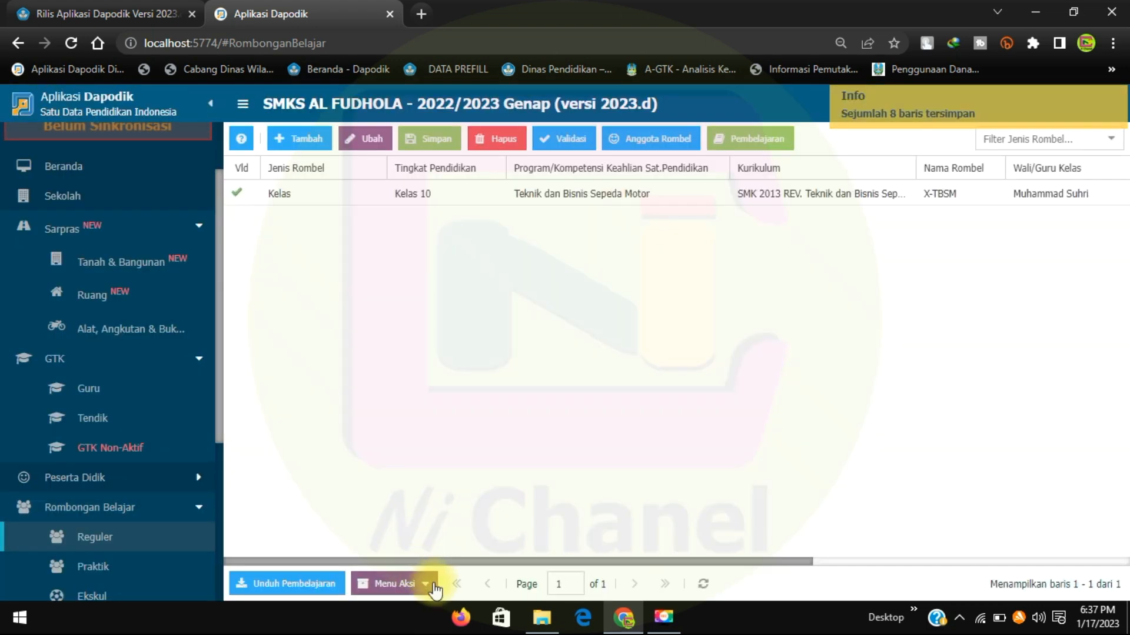
Continue class group X-TKJ from semester 1 T.A 2022/2023 as well, and save and confirm it.
{"action": "left_click", "coordinate": [435, 585]}
{"action": "left_click", "coordinate": [410, 557]}
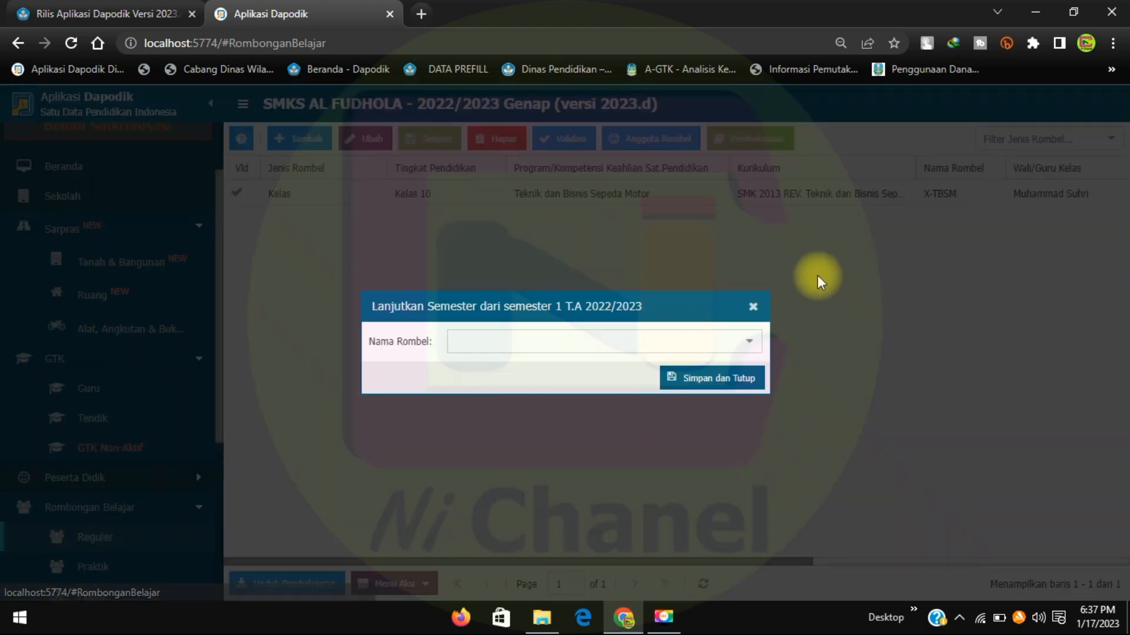
{"action": "left_click", "coordinate": [749, 352]}
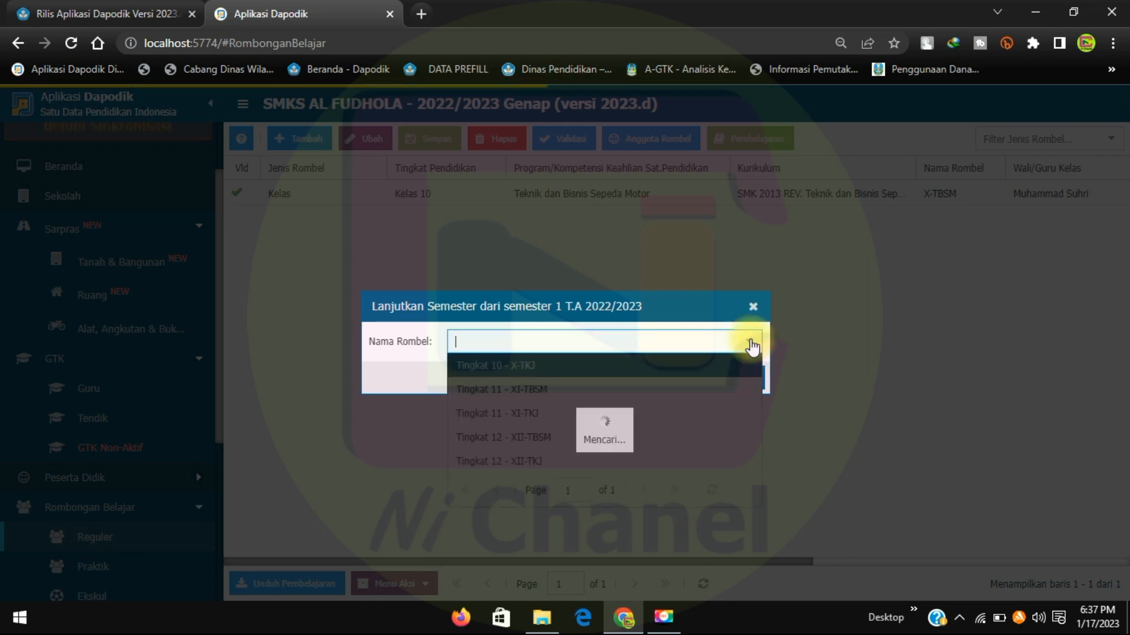
{"action": "left_click", "coordinate": [592, 370]}
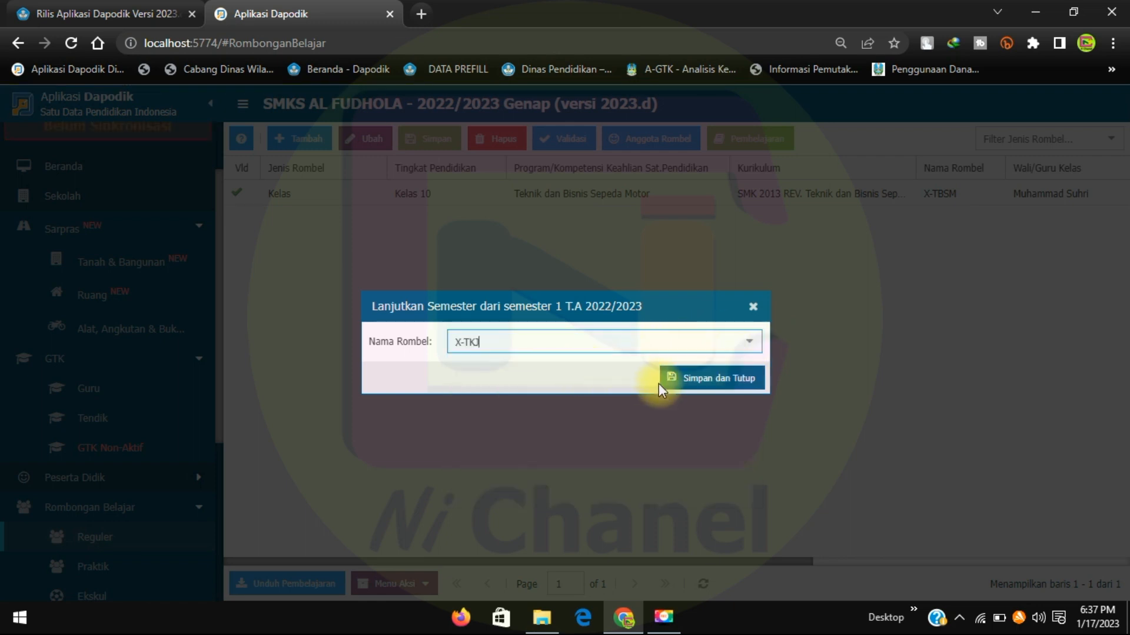
{"action": "left_click", "coordinate": [727, 383]}
{"action": "left_click", "coordinate": [543, 382]}
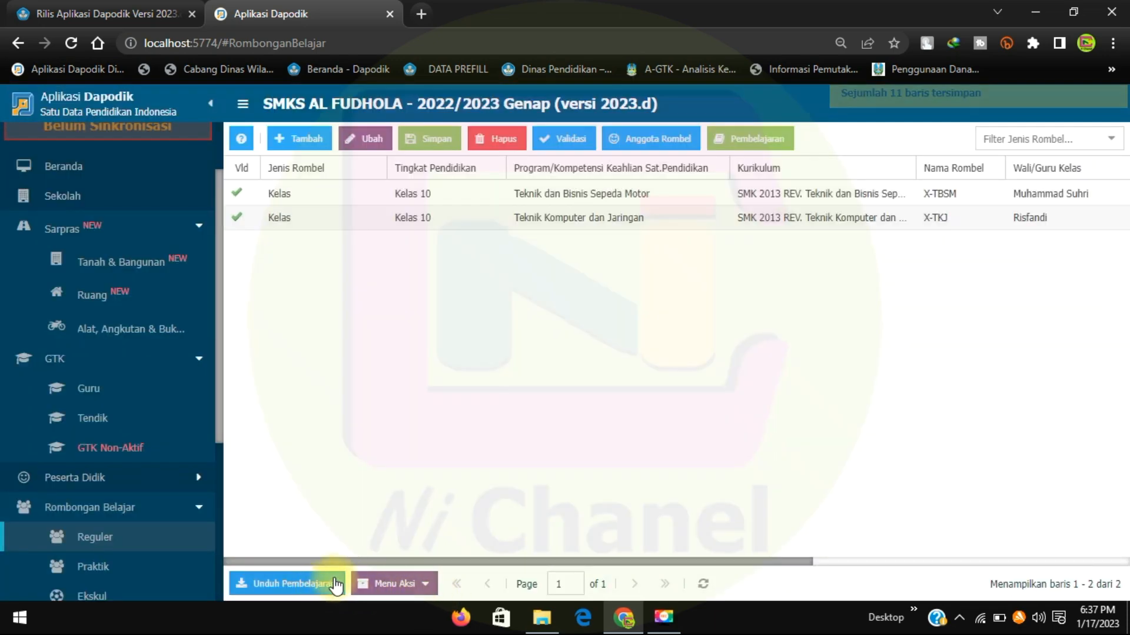
Continue the remaining class groups XI-TBSM, XI-TKJ, XII-TBSM and XII-TKJ from semester 1, saving and confirming each.
{"action": "left_click", "coordinate": [394, 583]}
{"action": "left_click", "coordinate": [406, 556]}
{"action": "left_click", "coordinate": [587, 381]}
{"action": "left_click", "coordinate": [714, 379]}
{"action": "left_click", "coordinate": [524, 382]}
{"action": "left_click", "coordinate": [588, 342]}
{"action": "left_click", "coordinate": [630, 365]}
{"action": "left_click", "coordinate": [714, 378]}
{"action": "left_click", "coordinate": [535, 381]}
{"action": "left_click", "coordinate": [394, 583]}
{"action": "left_click", "coordinate": [406, 556]}
{"action": "left_click", "coordinate": [536, 381]}
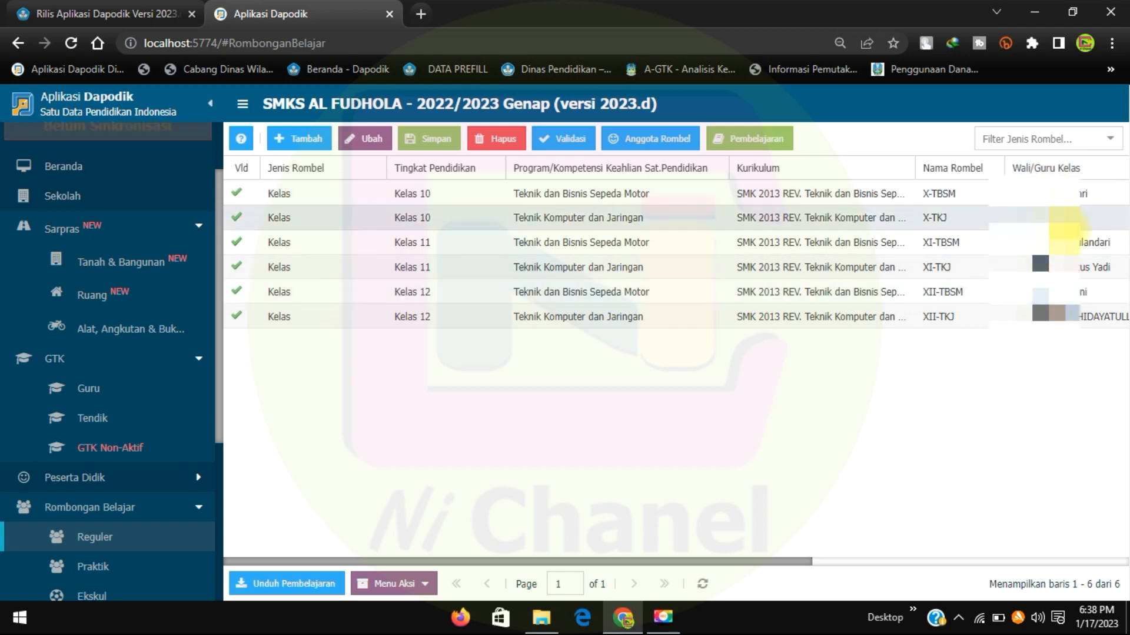
Look through the teachers available as Wali/Guru Kelas for X-TBSM, leaving the assigned one as it is.
{"action": "double_click", "coordinate": [1068, 196]}
{"action": "left_click", "coordinate": [1117, 192]}
{"action": "scroll", "coordinate": [1089, 255], "scroll_direction": "down", "scroll_amount": 2}
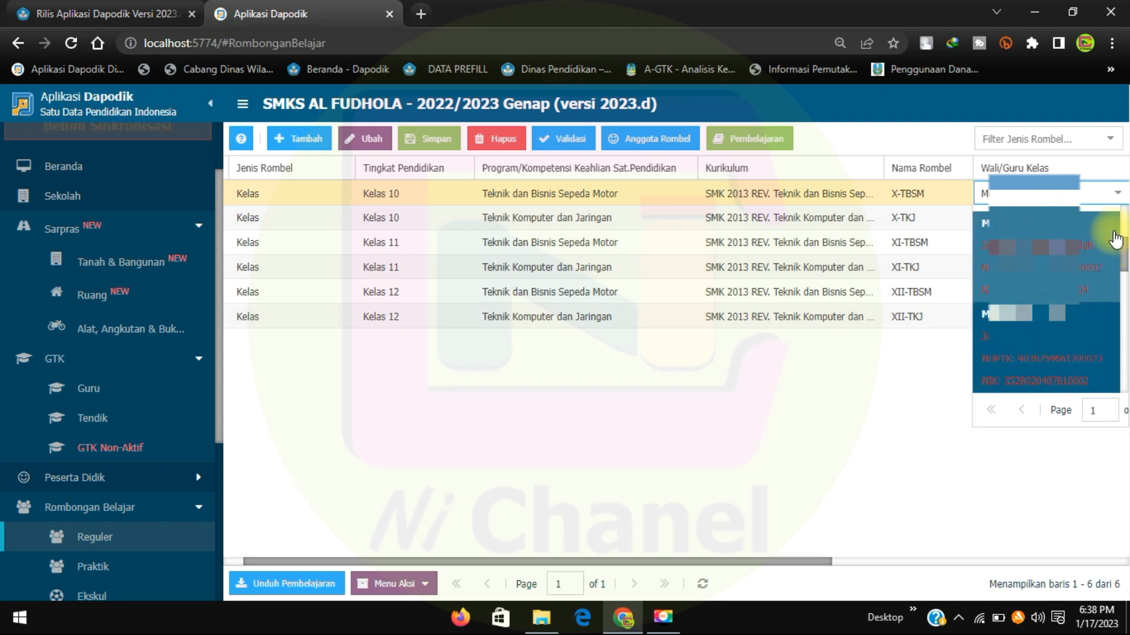
{"action": "scroll", "coordinate": [1106, 253], "scroll_direction": "up", "scroll_amount": 2}
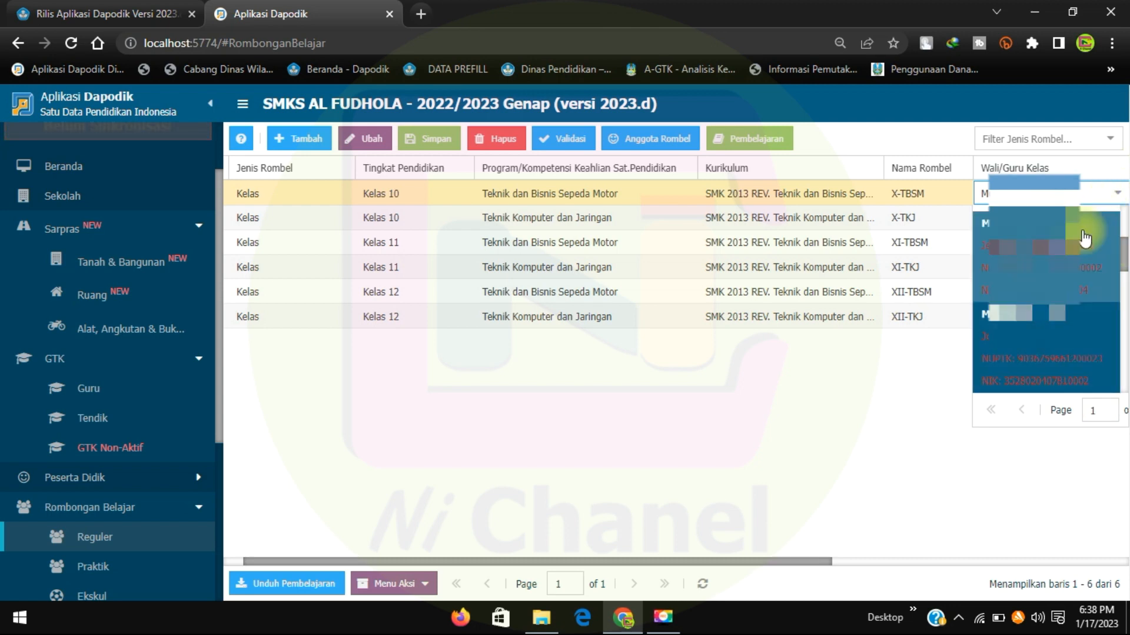
{"action": "scroll", "coordinate": [1086, 271], "scroll_direction": "down", "scroll_amount": 2}
{"action": "scroll", "coordinate": [1083, 274], "scroll_direction": "down", "scroll_amount": 3}
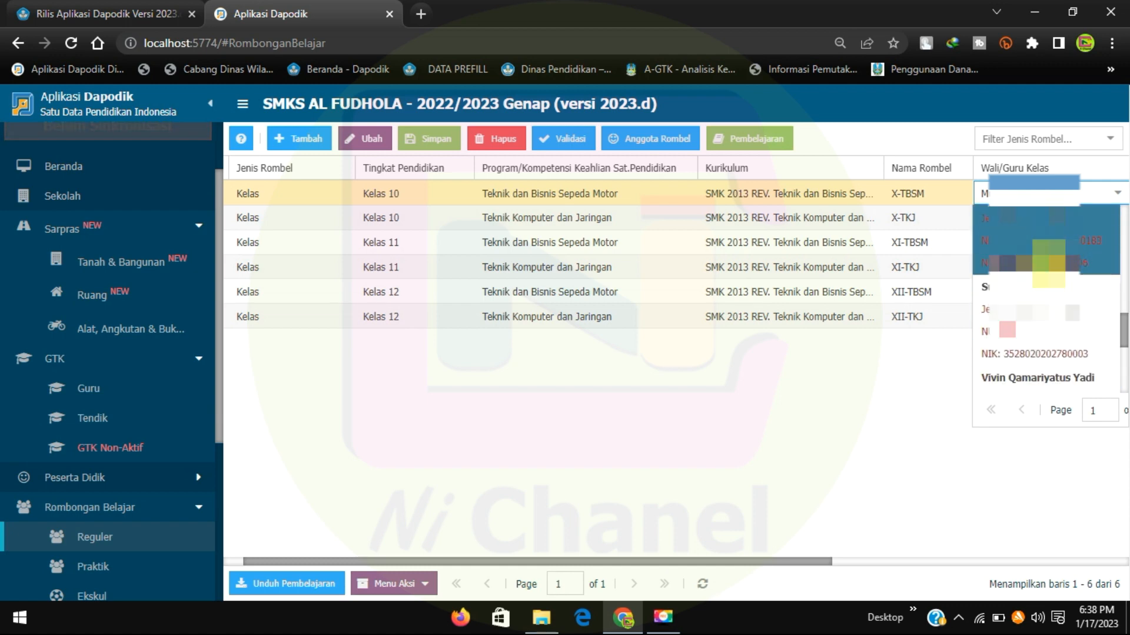
{"action": "left_click", "coordinate": [921, 453]}
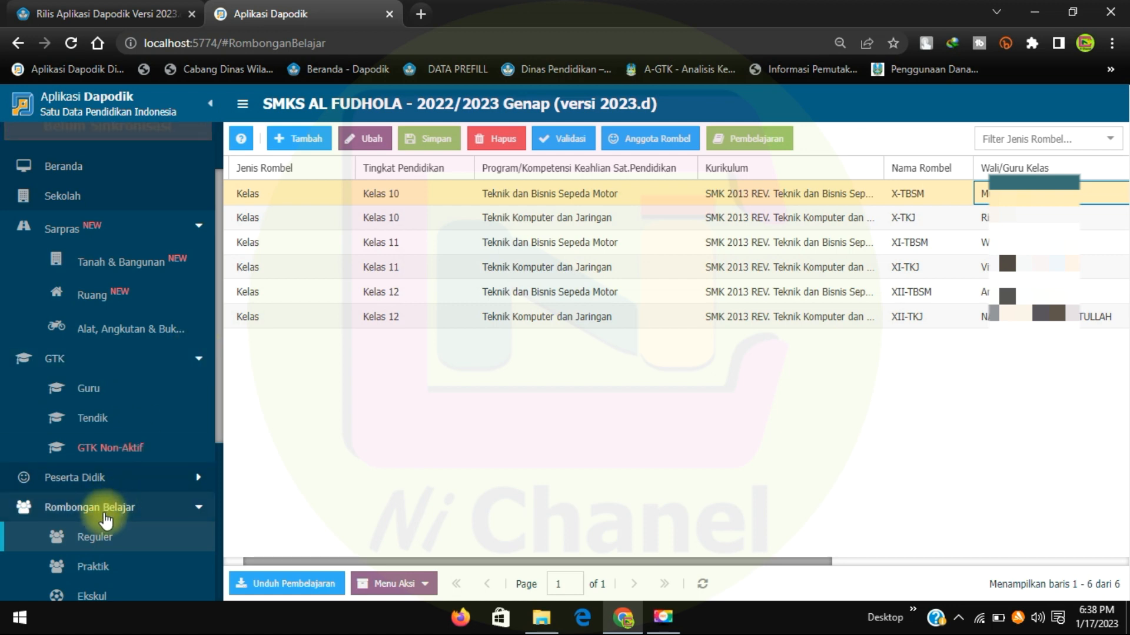
{"action": "scroll", "coordinate": [211, 392], "scroll_direction": "down", "scroll_amount": 3}
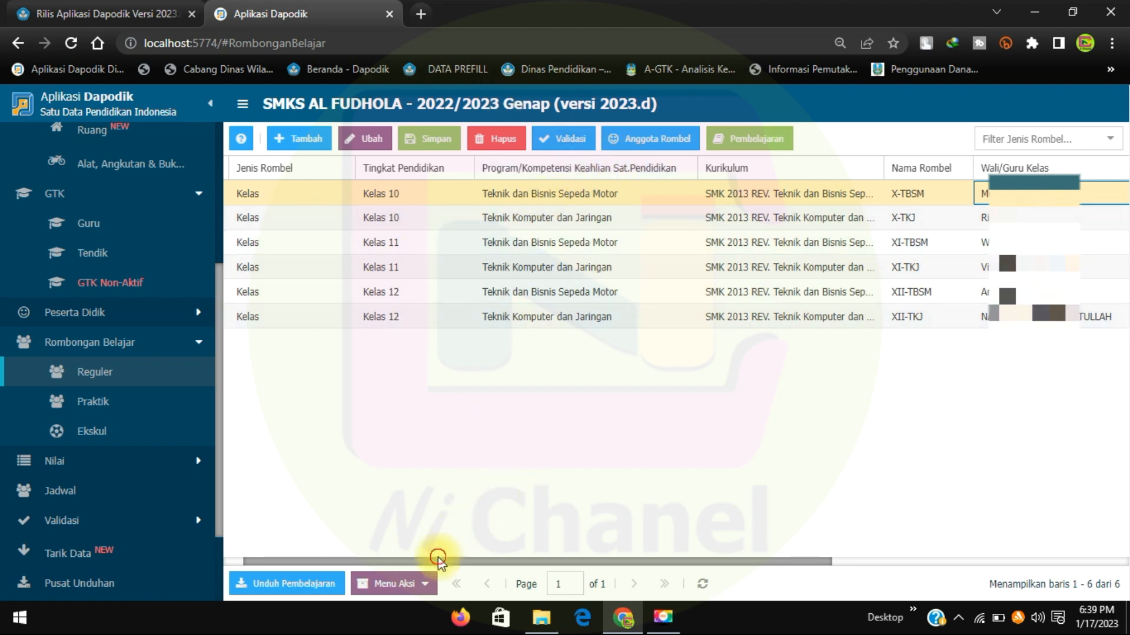
Open the Pembelajaran of X-TBSM and choose the PTK for Pendidikan Agama Islam dan Budi Pekerti.
{"action": "left_click", "coordinate": [527, 219]}
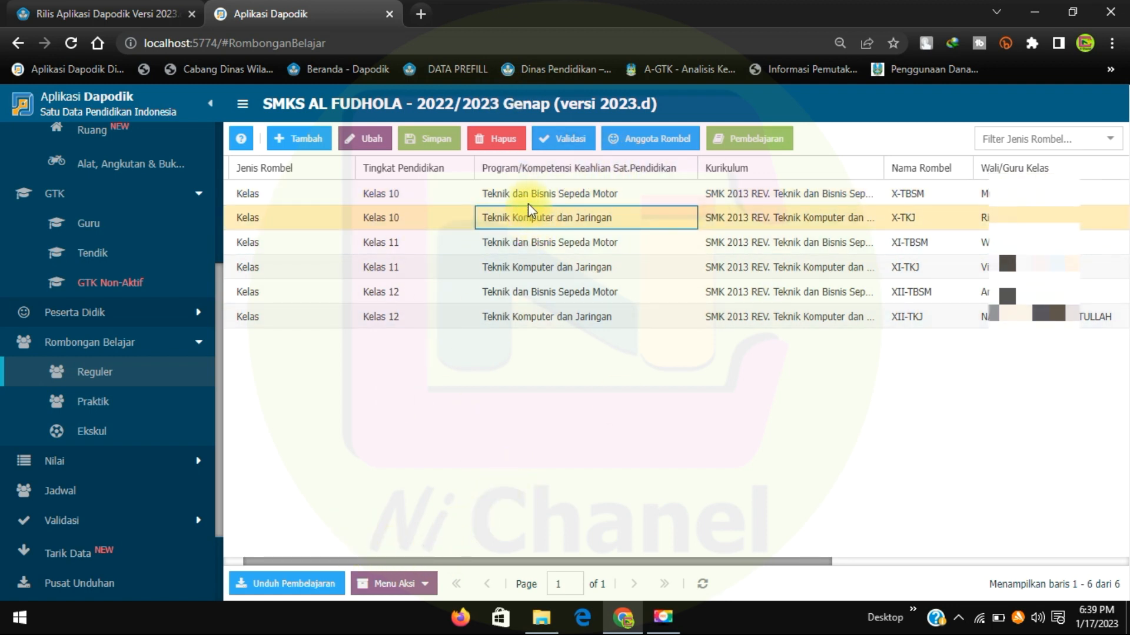
{"action": "left_click", "coordinate": [528, 196]}
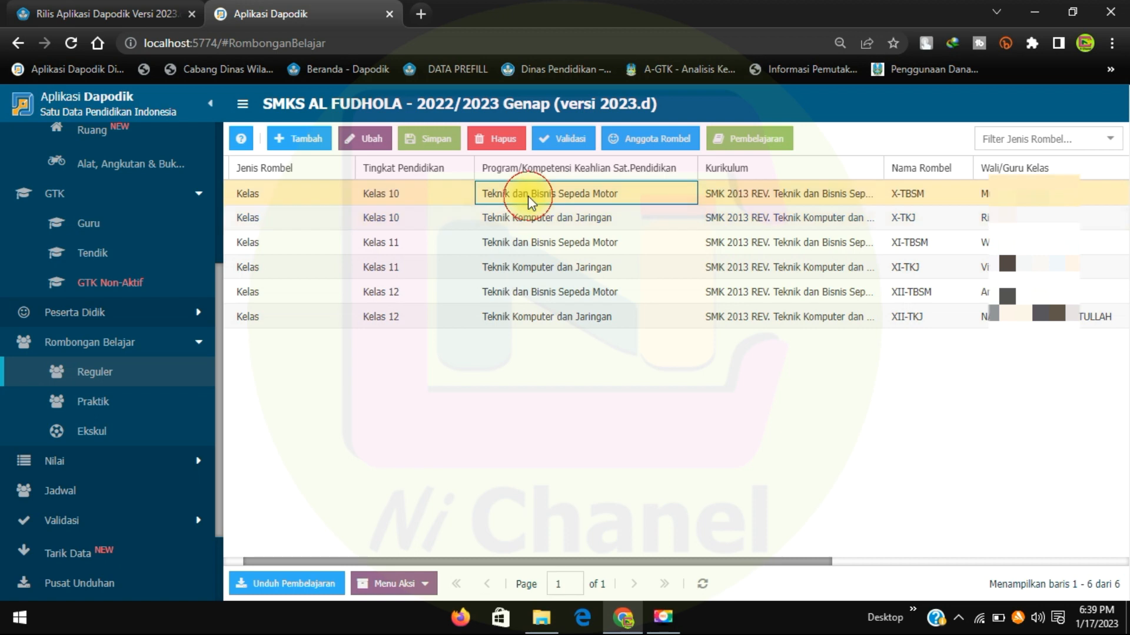
{"action": "left_click", "coordinate": [745, 147]}
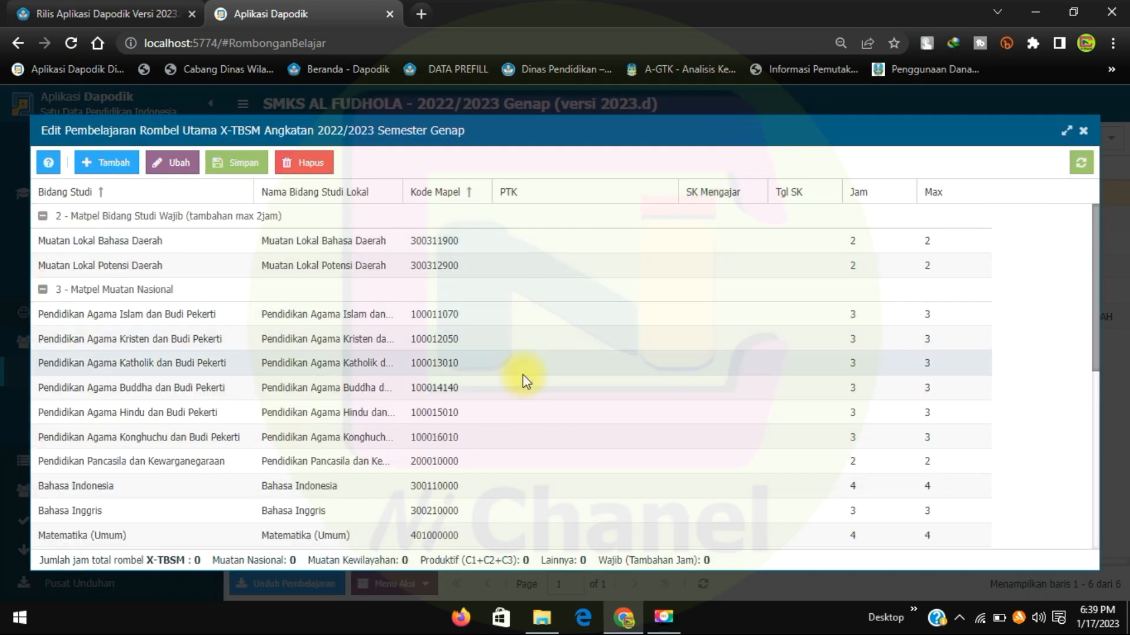
{"action": "mouse_move", "coordinate": [568, 127]}
{"action": "left_mouse_down"}
{"action": "mouse_move", "coordinate": [598, 104]}
{"action": "mouse_move", "coordinate": [581, 119]}
{"action": "left_mouse_up"}
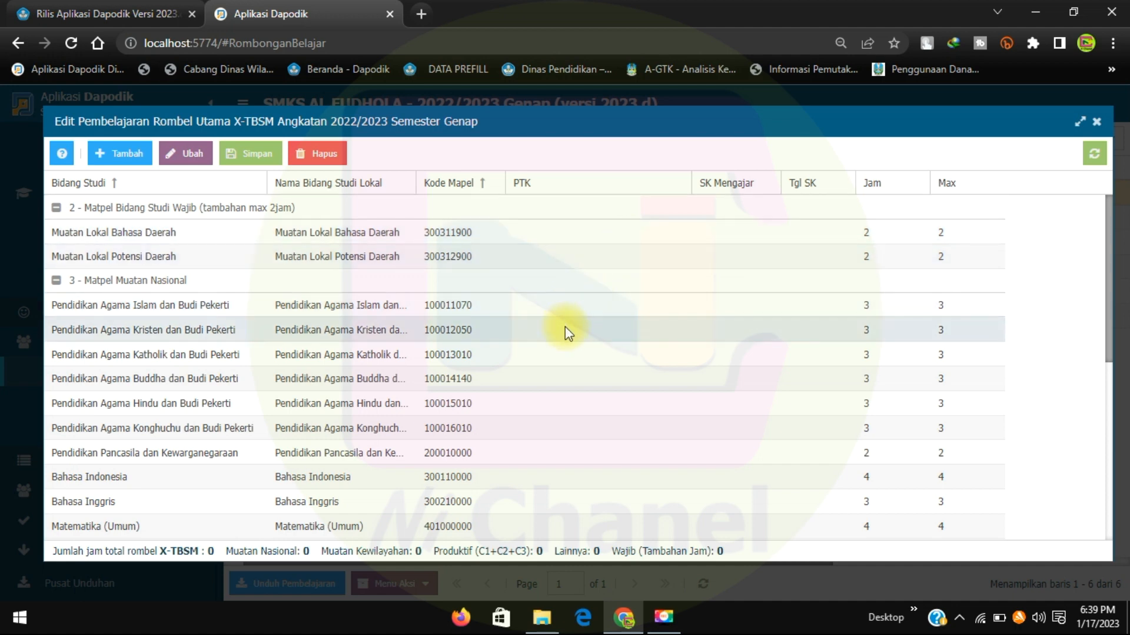
{"action": "left_click", "coordinate": [555, 306]}
{"action": "left_click", "coordinate": [678, 307]}
{"action": "scroll", "coordinate": [671, 344], "scroll_direction": "down", "scroll_amount": 3}
{"action": "left_click", "coordinate": [671, 344]}
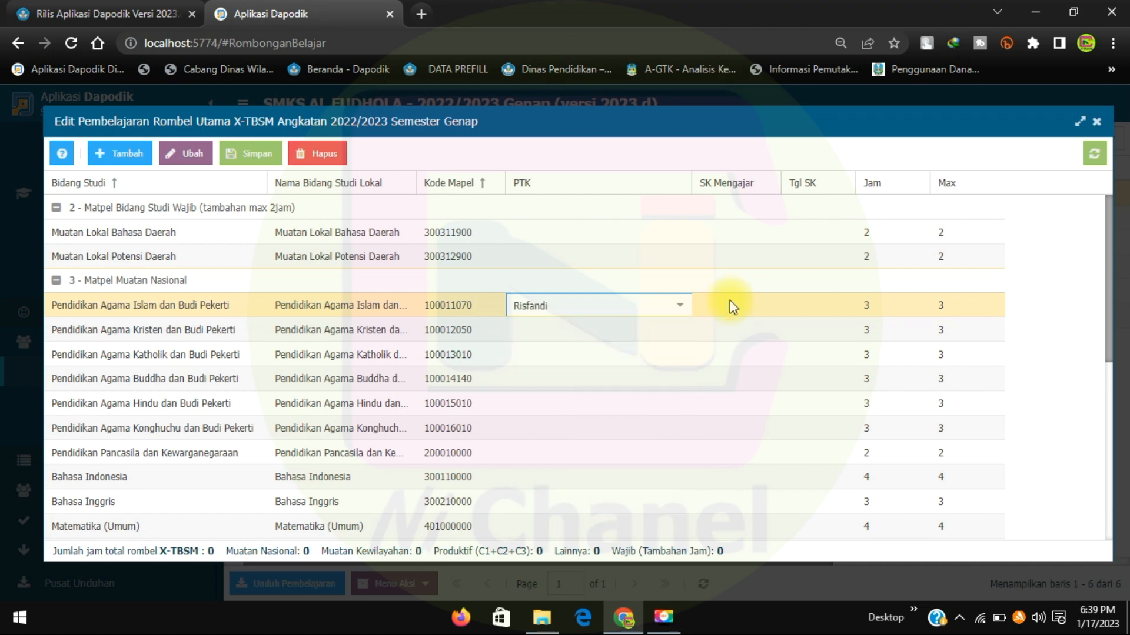
Enter the SK Mengajar number beginning 0322/SKM/SMK and the Tgl SK 03/01/2023 for Pendidikan Agama Islam dan Budi Pekerti.
{"action": "left_click", "coordinate": [732, 306]}
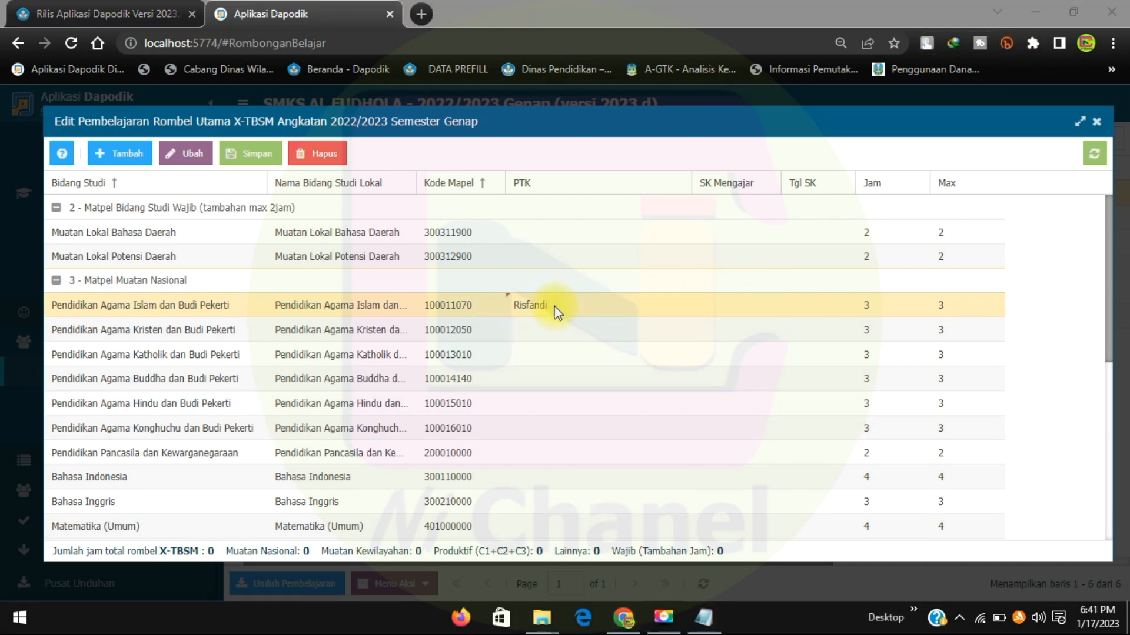
{"action": "left_click", "coordinate": [737, 305]}
{"action": "right_click", "coordinate": [739, 305]}
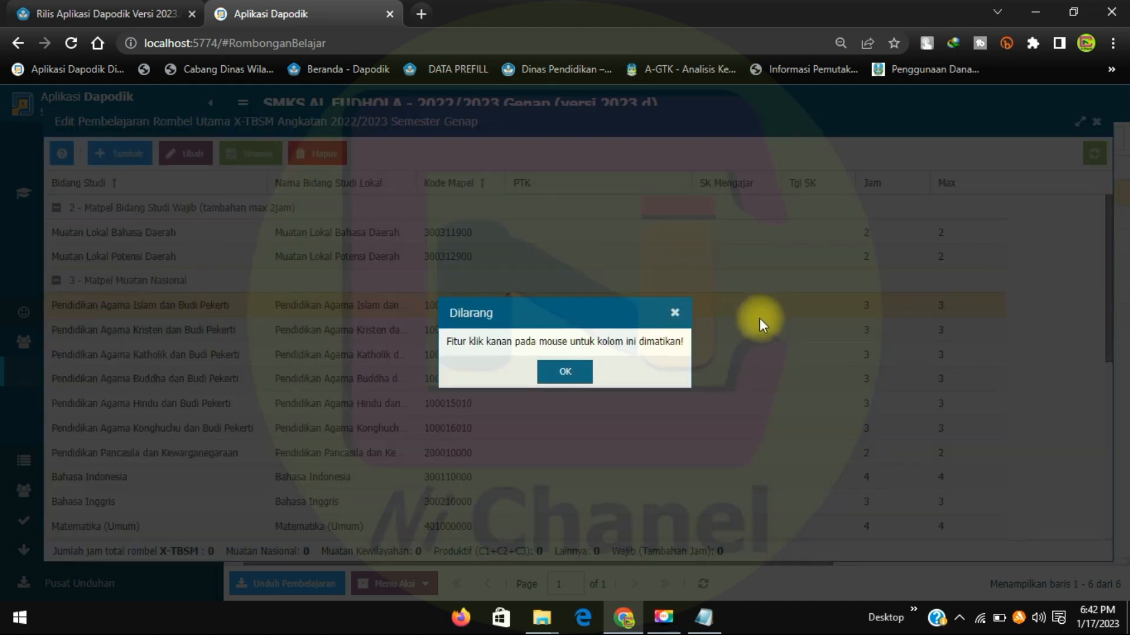
{"action": "left_click", "coordinate": [567, 370]}
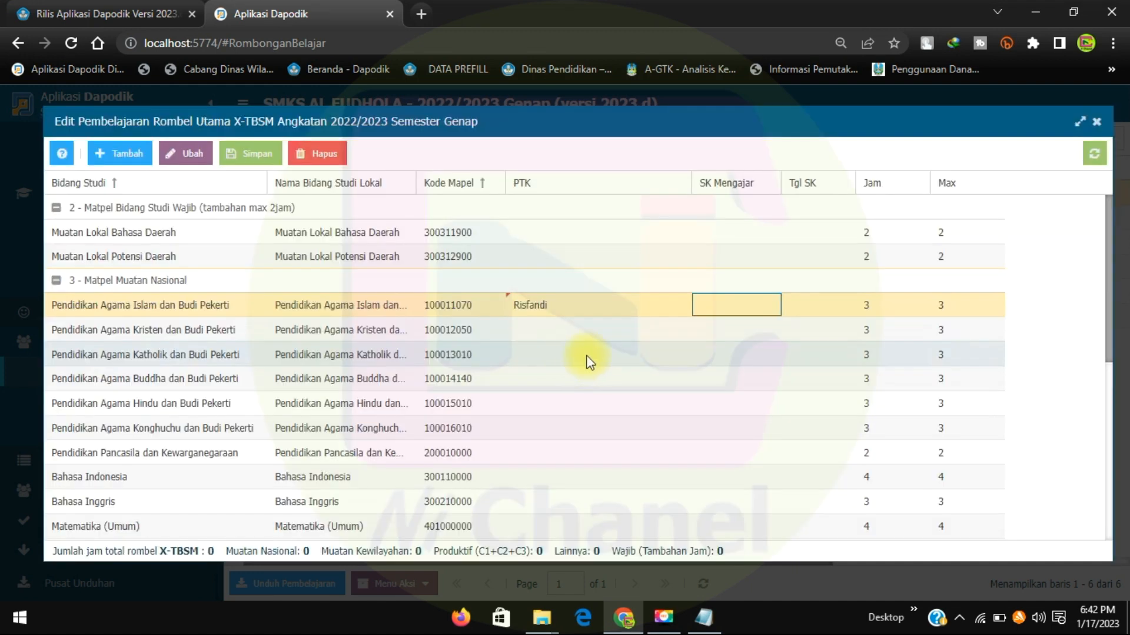
{"action": "left_click", "coordinate": [724, 304]}
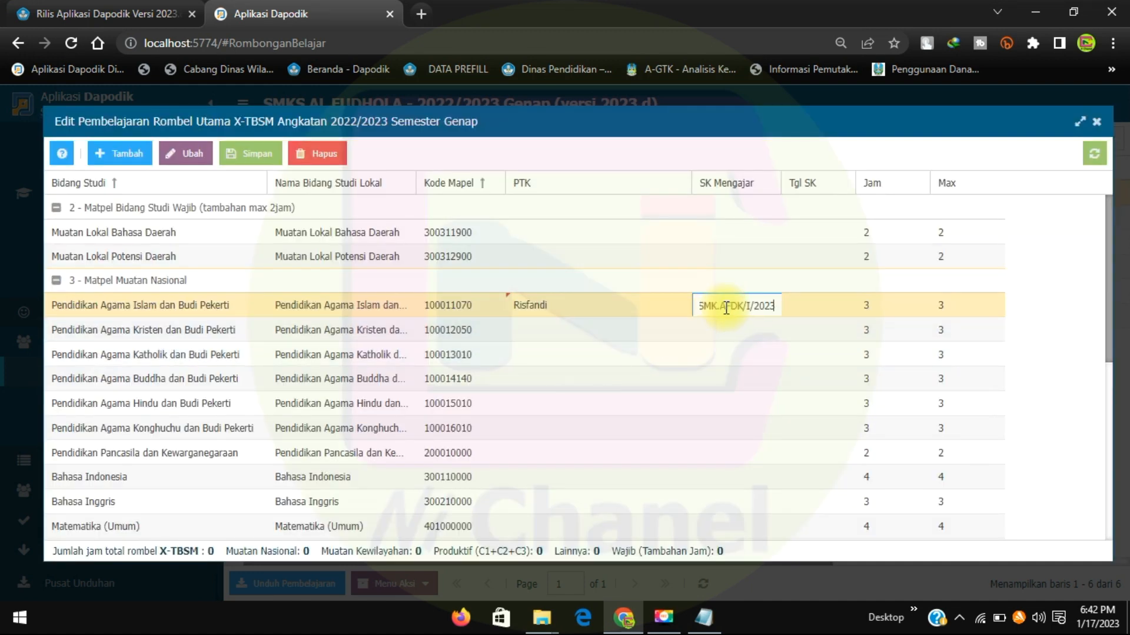
{"action": "left_click", "coordinate": [810, 306]}
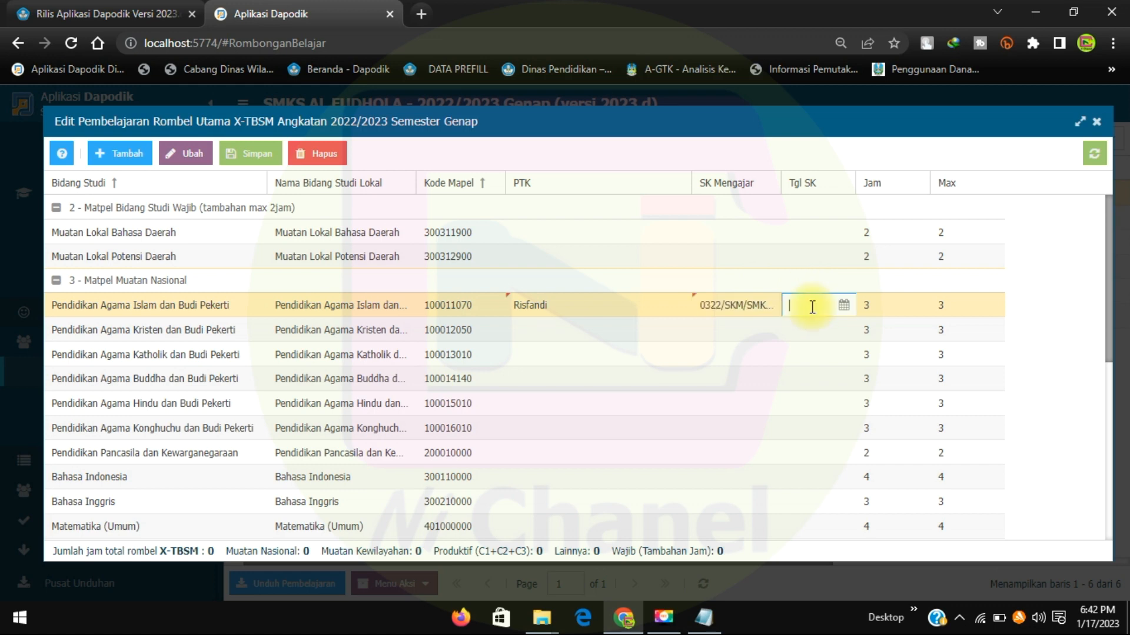
{"action": "left_click", "coordinate": [844, 305]}
{"action": "left_click", "coordinate": [935, 444]}
{"action": "left_click", "coordinate": [894, 306]}
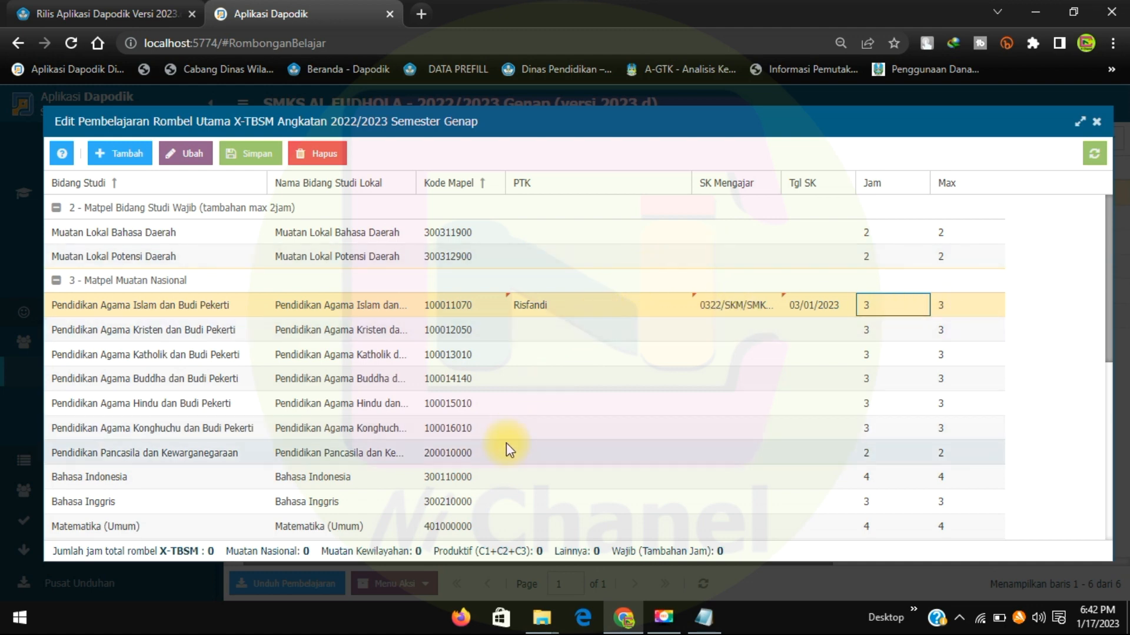
For Bahasa Indonesia, choose the PTK and enter the SK Mengajar number beginning 0322/SKM/SMK and a Tgl SK in January 2023.
{"action": "left_click", "coordinate": [549, 480]}
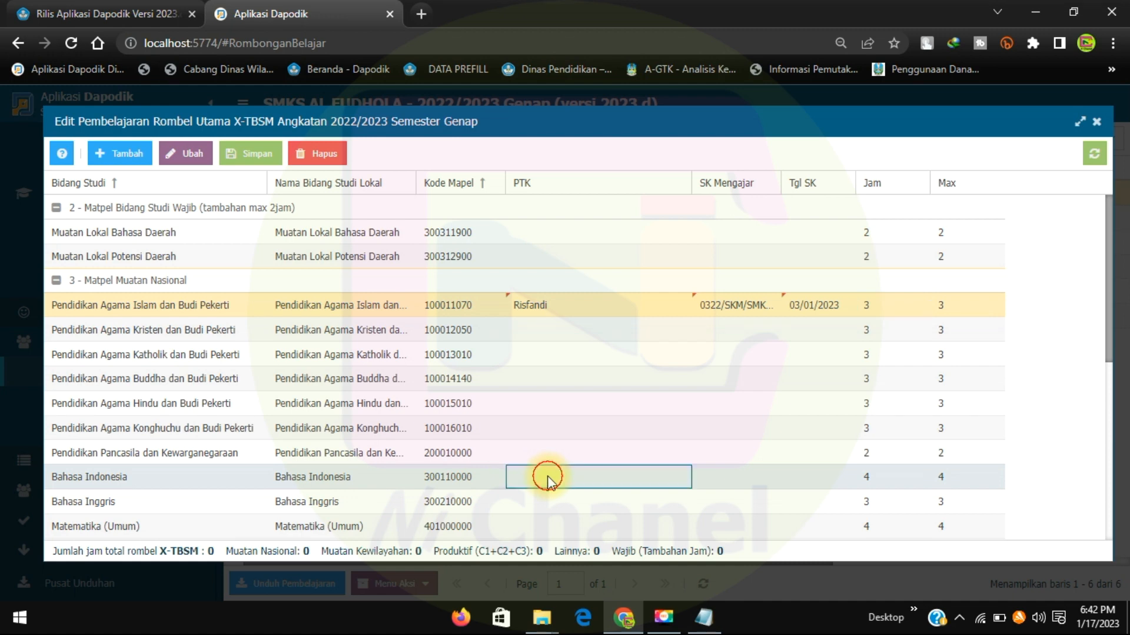
{"action": "left_click", "coordinate": [680, 481]}
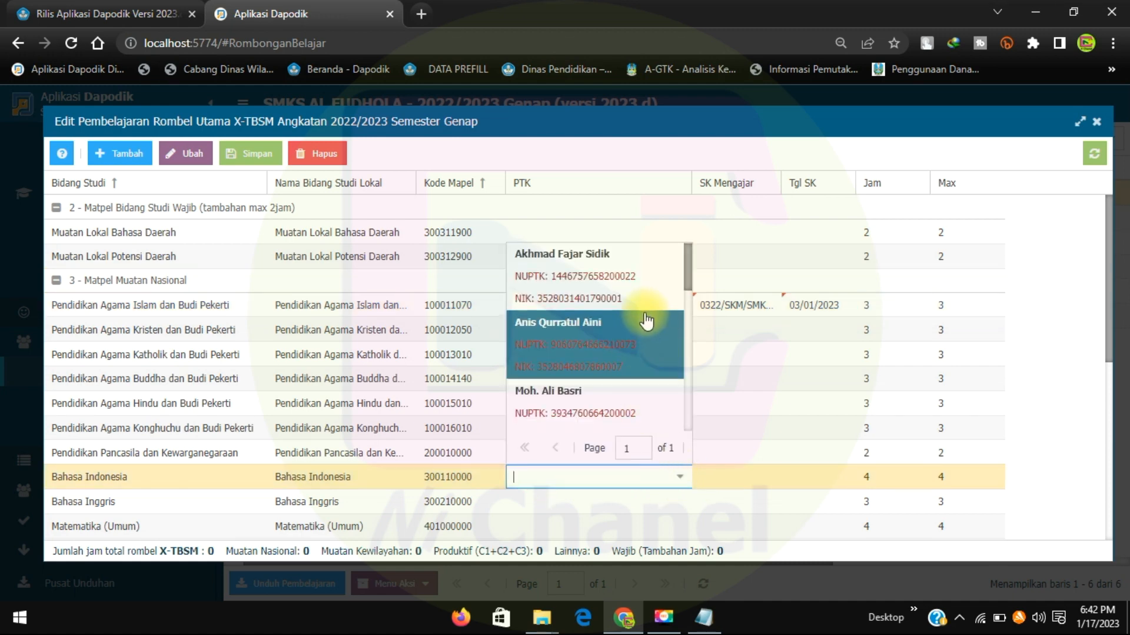
{"action": "scroll", "coordinate": [648, 320], "scroll_direction": "down", "scroll_amount": 2}
{"action": "scroll", "coordinate": [641, 326], "scroll_direction": "down", "scroll_amount": 5}
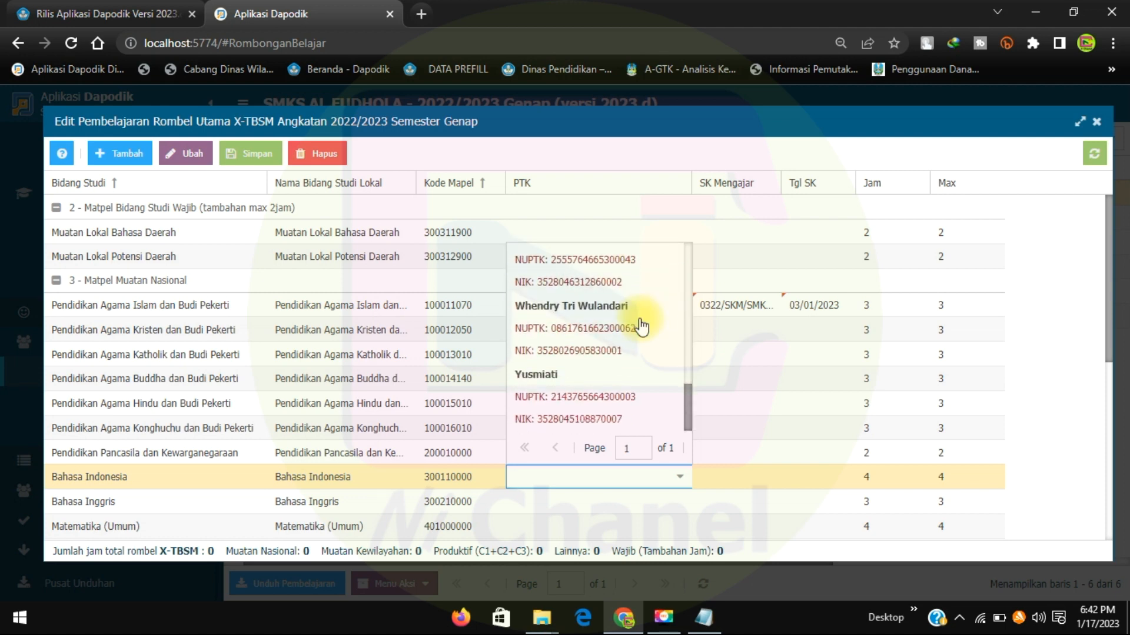
{"action": "left_click", "coordinate": [642, 324]}
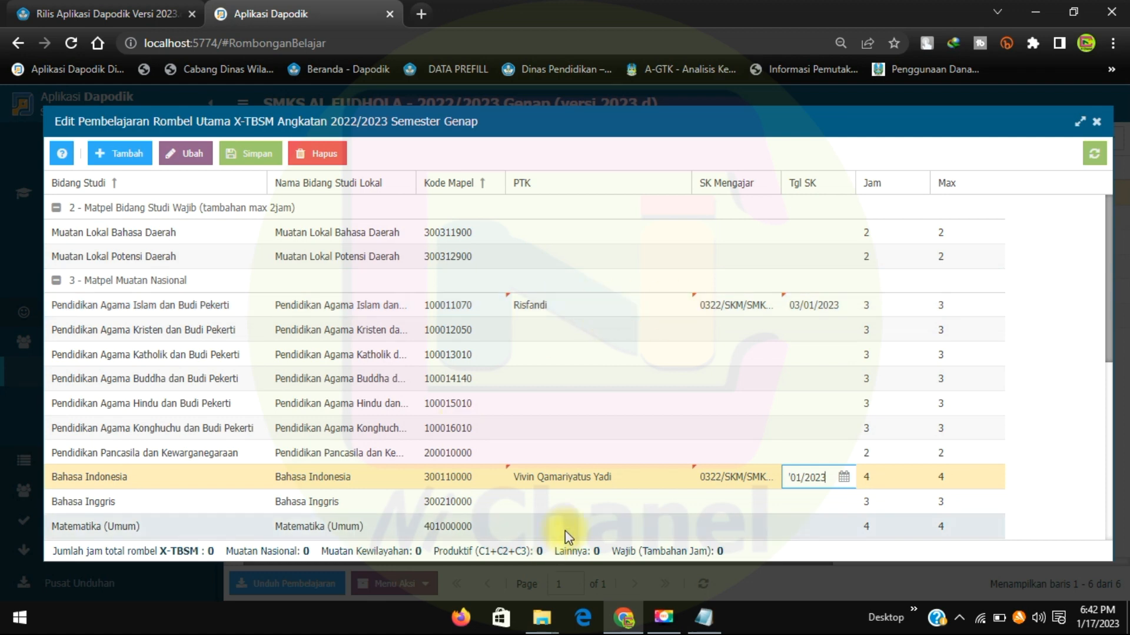
Save the Pembelajaran entries of X-TBSM, check the subject list and close the editor.
{"action": "left_click", "coordinate": [251, 153]}
{"action": "scroll", "coordinate": [591, 285], "scroll_direction": "down", "scroll_amount": 3}
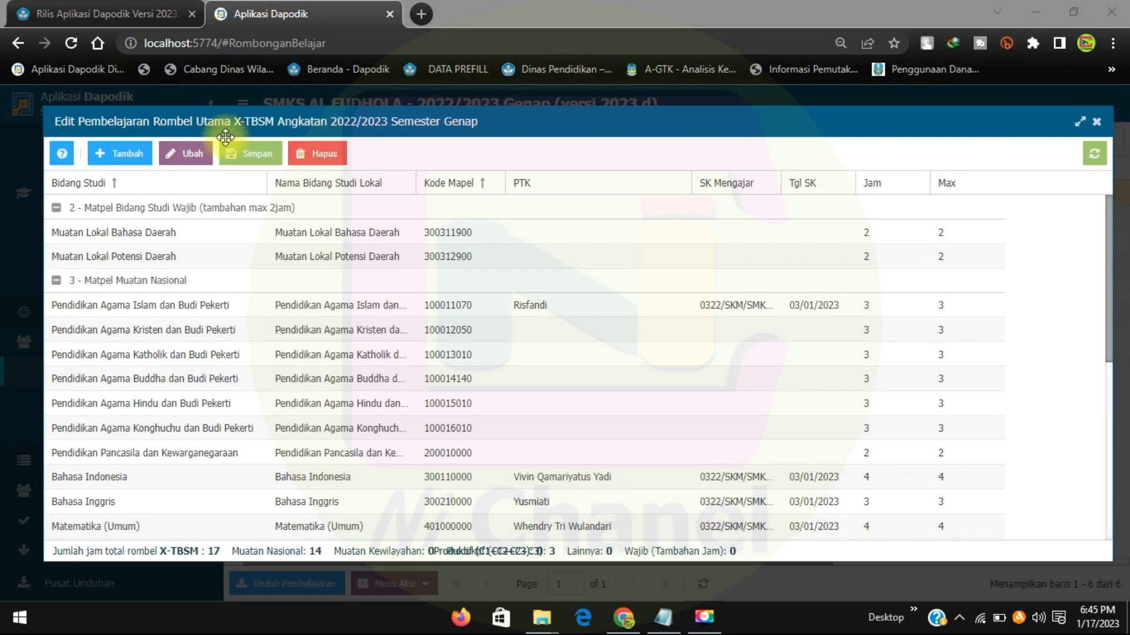
{"action": "left_click", "coordinate": [1096, 121]}
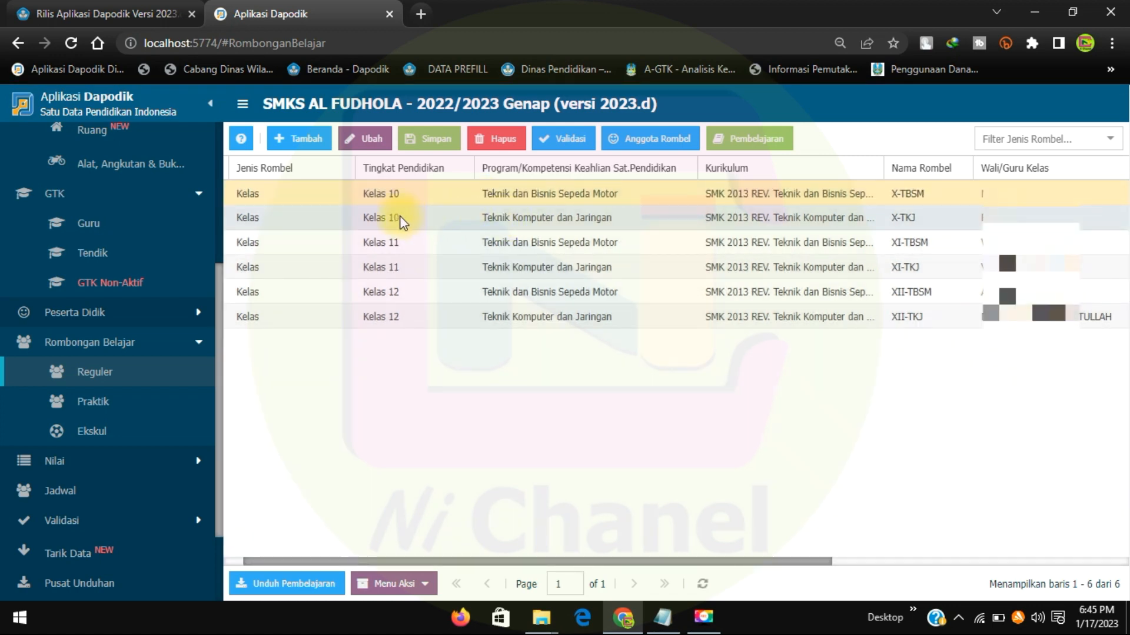
{"action": "left_click", "coordinate": [400, 220]}
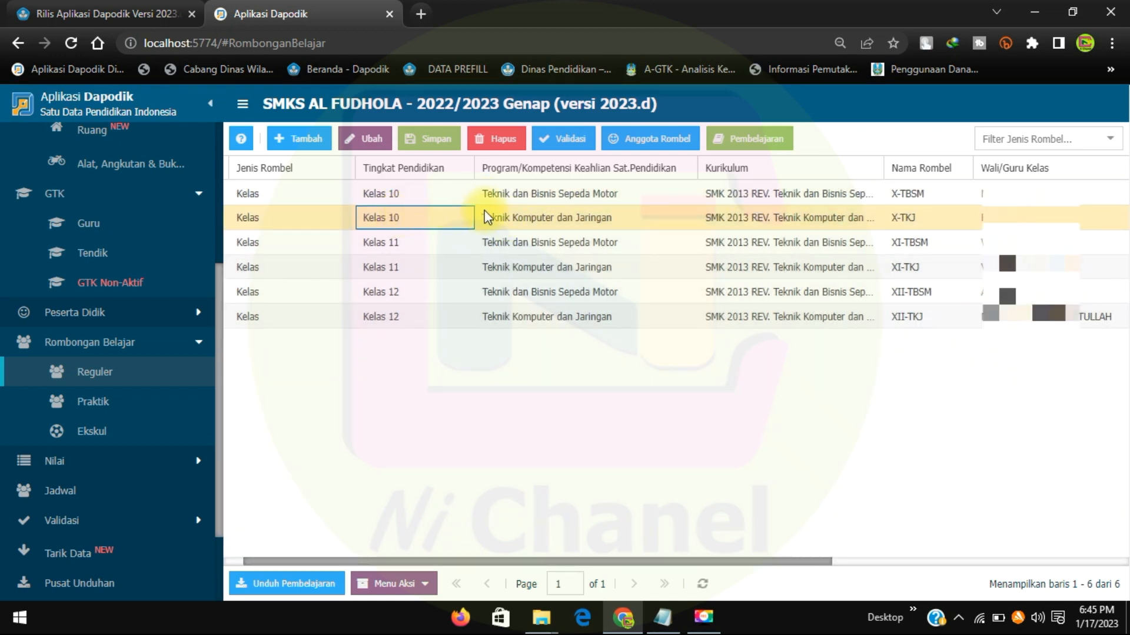
{"action": "left_click", "coordinate": [373, 240]}
{"action": "left_click", "coordinate": [386, 271]}
{"action": "left_click", "coordinate": [379, 293]}
{"action": "left_click", "coordinate": [383, 317]}
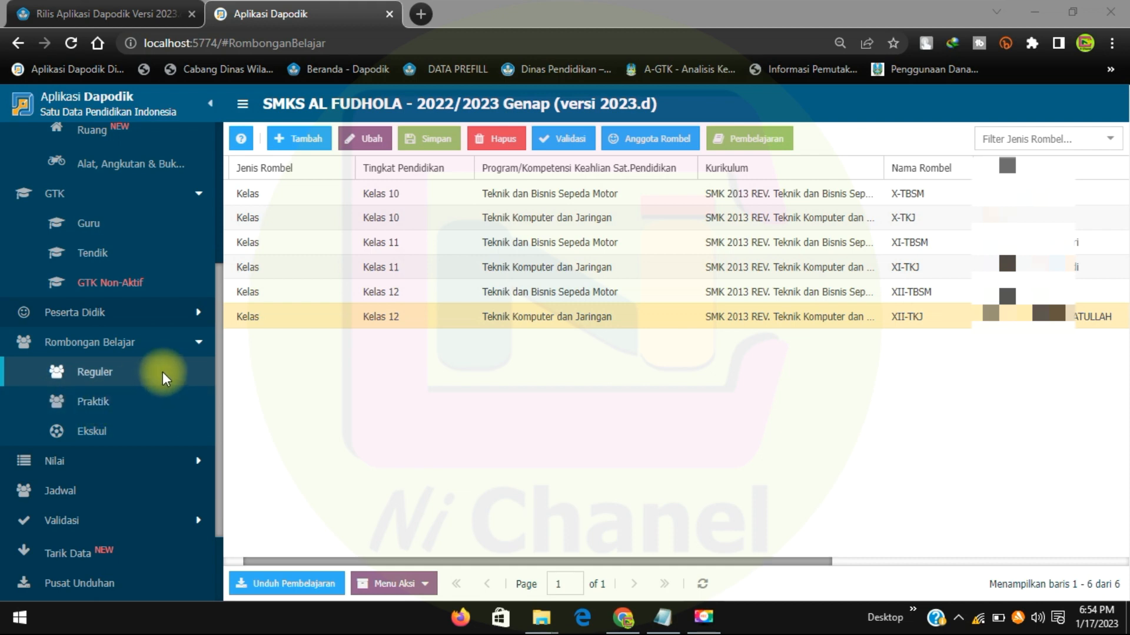
Open the Jadwal for room RK X TKJ and look through the lesson schedules of its weekdays up to Sabtu.
{"action": "left_click", "coordinate": [91, 493]}
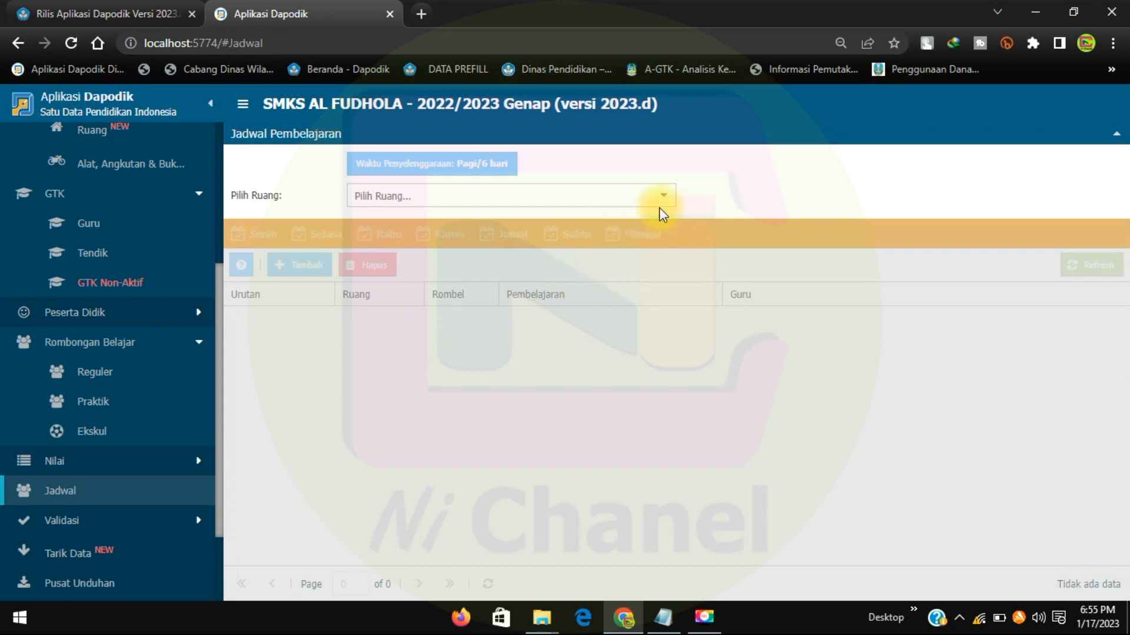
{"action": "left_click", "coordinate": [661, 196]}
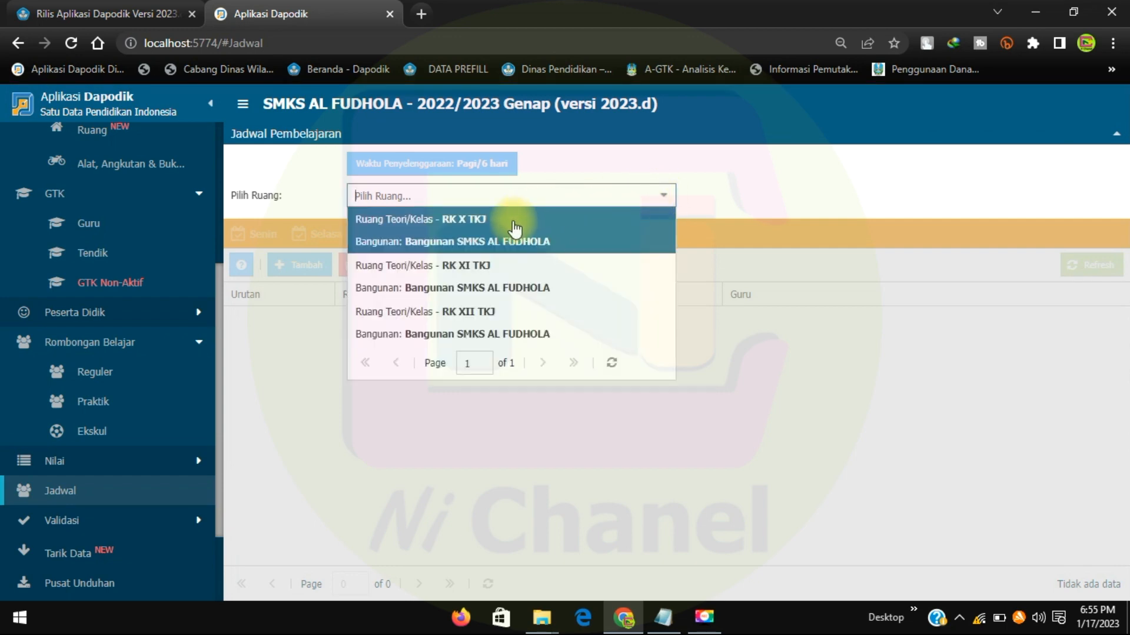
{"action": "left_click", "coordinate": [515, 227]}
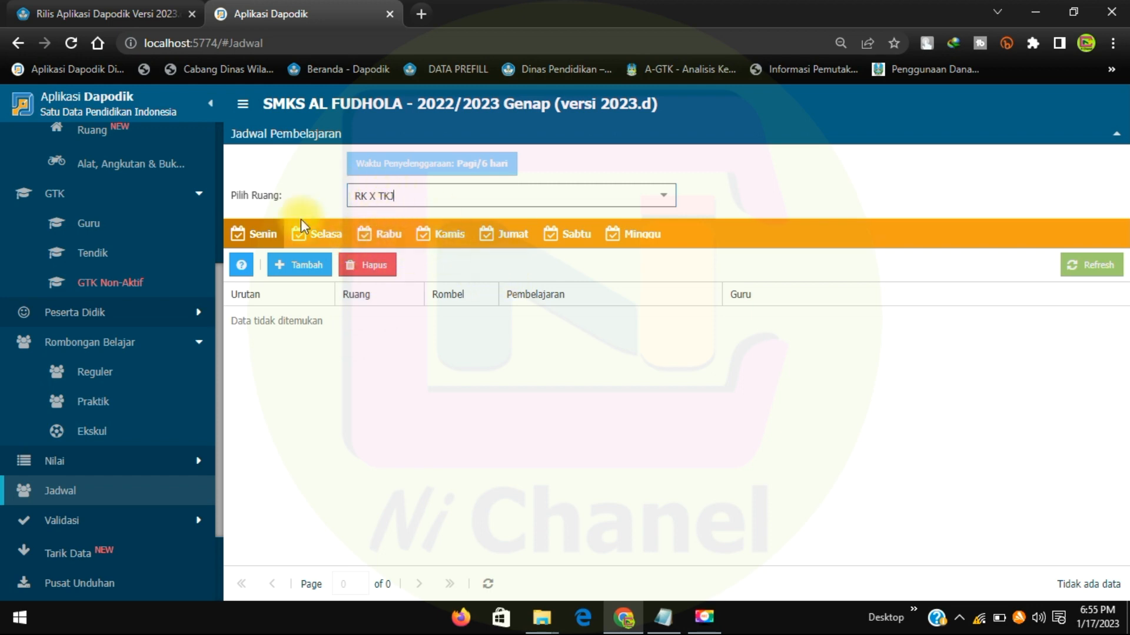
{"action": "left_click", "coordinate": [344, 238]}
{"action": "left_click", "coordinate": [379, 235]}
{"action": "left_click", "coordinate": [577, 246]}
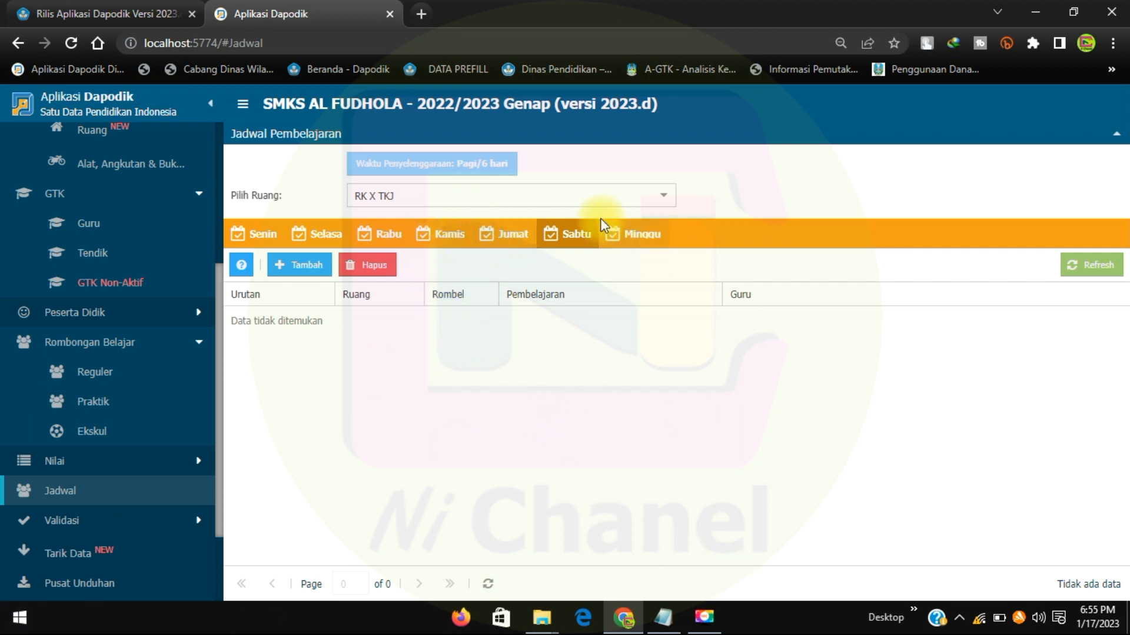
Run Validasi Lokal for every category from Sekolah and Sarpras through Nilai and Referensi, enlarging the summary area.
{"action": "left_click", "coordinate": [99, 521]}
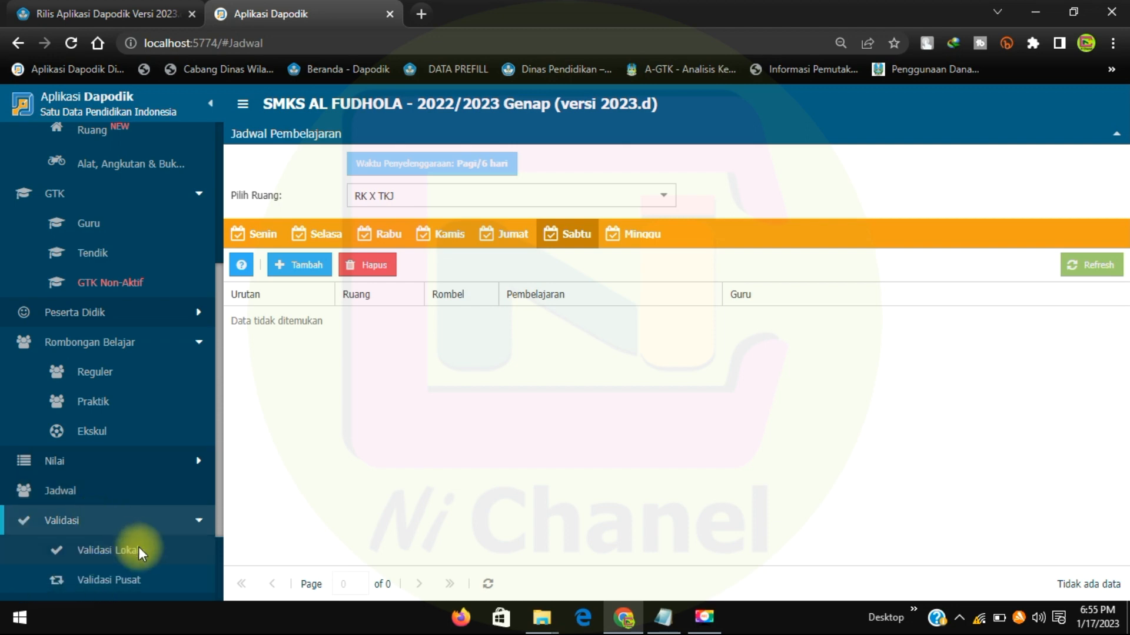
{"action": "left_click", "coordinate": [116, 555]}
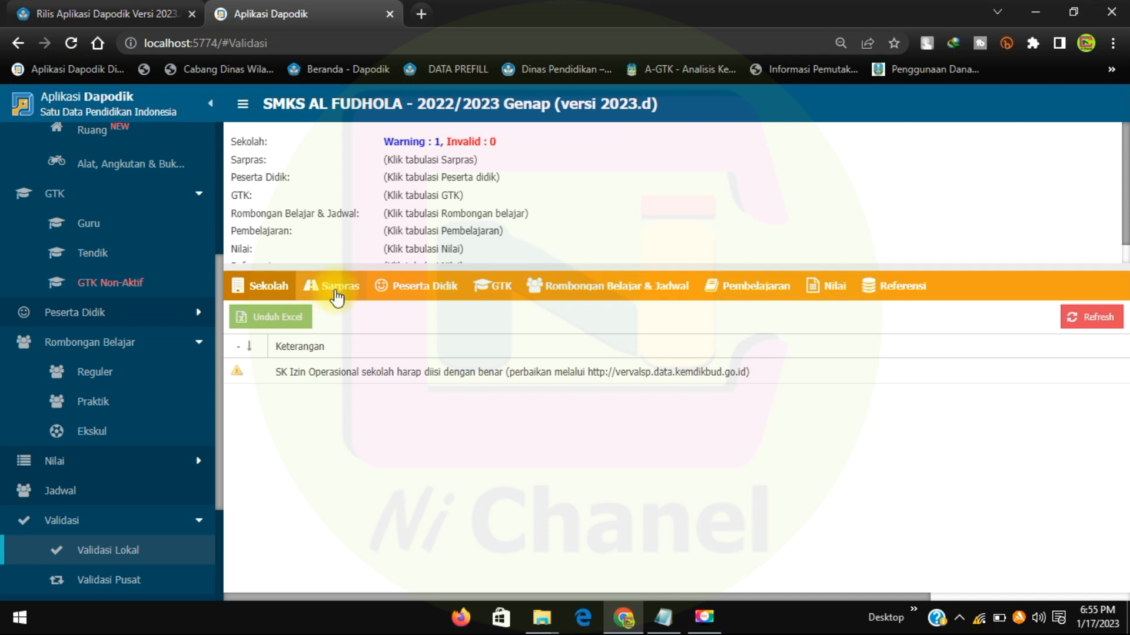
{"action": "left_click_drag", "start_coordinate": [436, 268], "coordinate": [446, 328]}
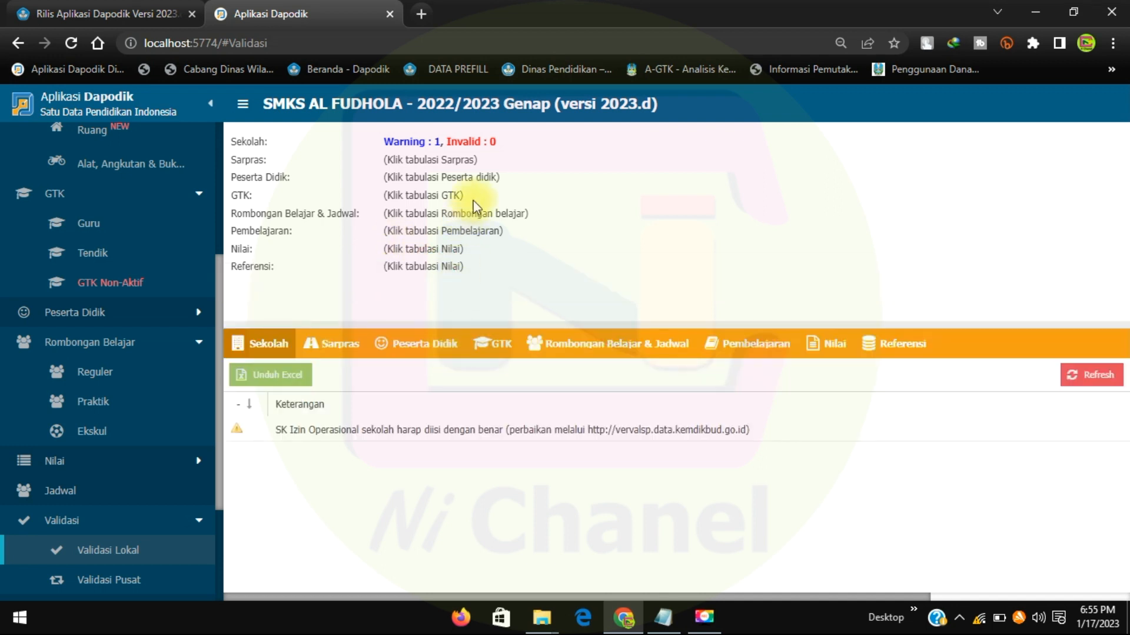
{"action": "left_click", "coordinate": [333, 344]}
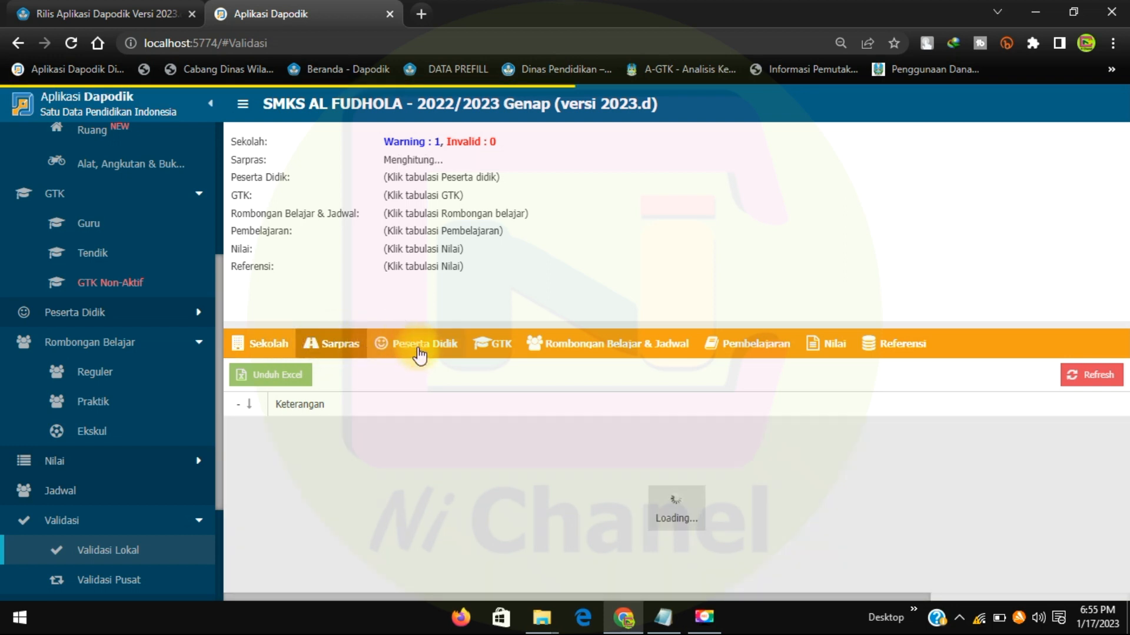
{"action": "left_click", "coordinate": [418, 353]}
{"action": "left_click", "coordinate": [493, 347]}
{"action": "left_click", "coordinate": [574, 344]}
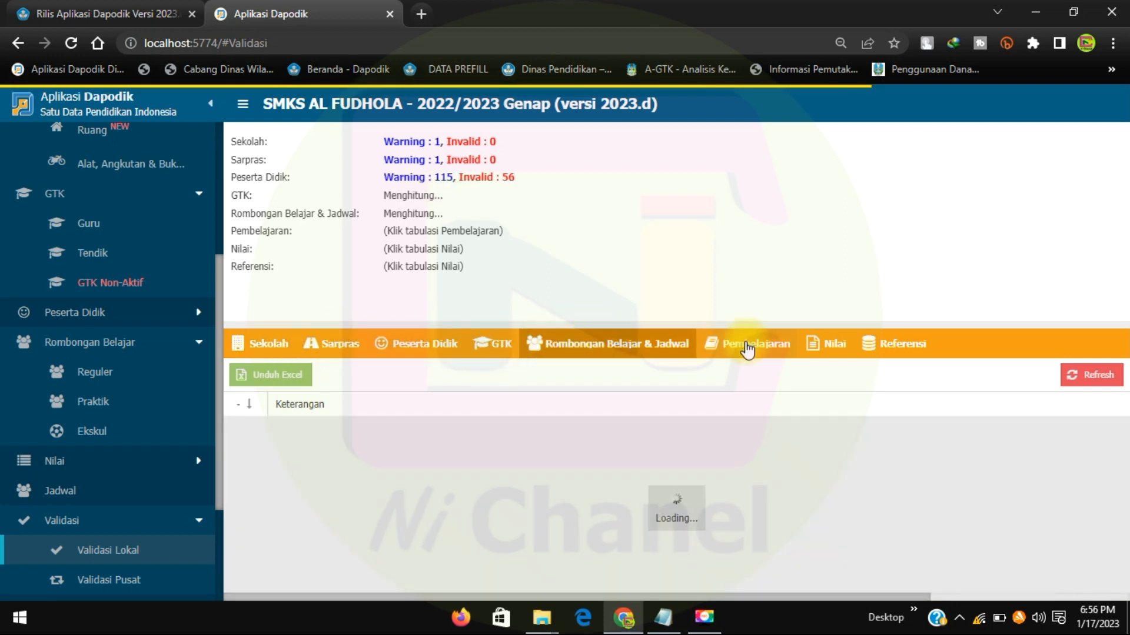
{"action": "left_click", "coordinate": [753, 347]}
{"action": "left_click", "coordinate": [827, 344]}
{"action": "left_click", "coordinate": [889, 344]}
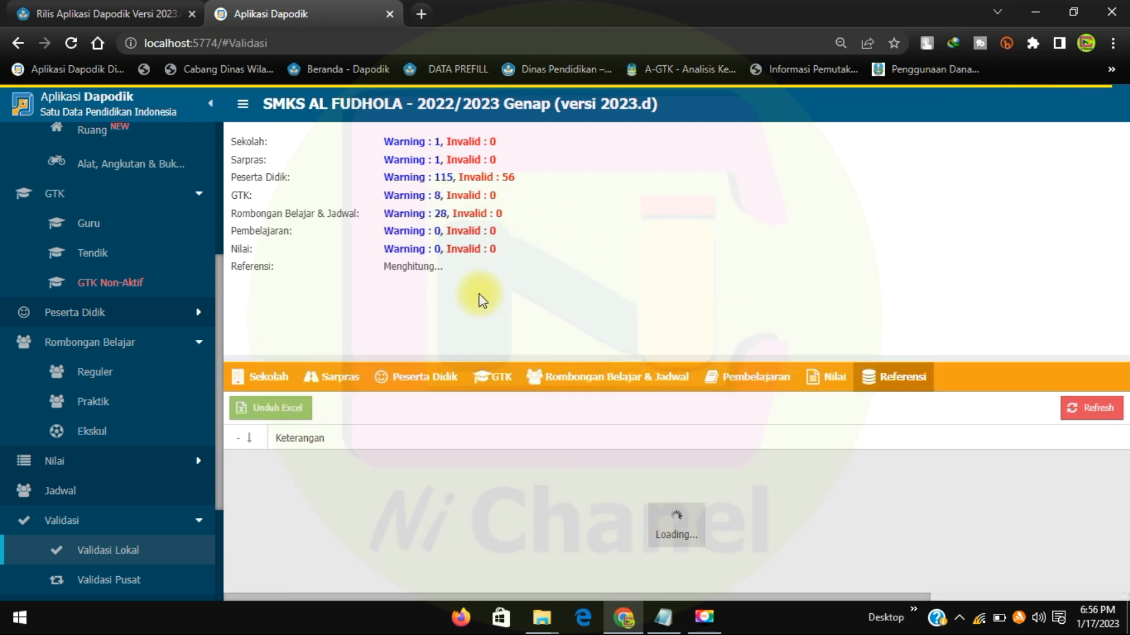
Check the warning and invalid counts in the validation summary and examine the Peserta Didik validation entries.
{"action": "double_click", "coordinate": [507, 176]}
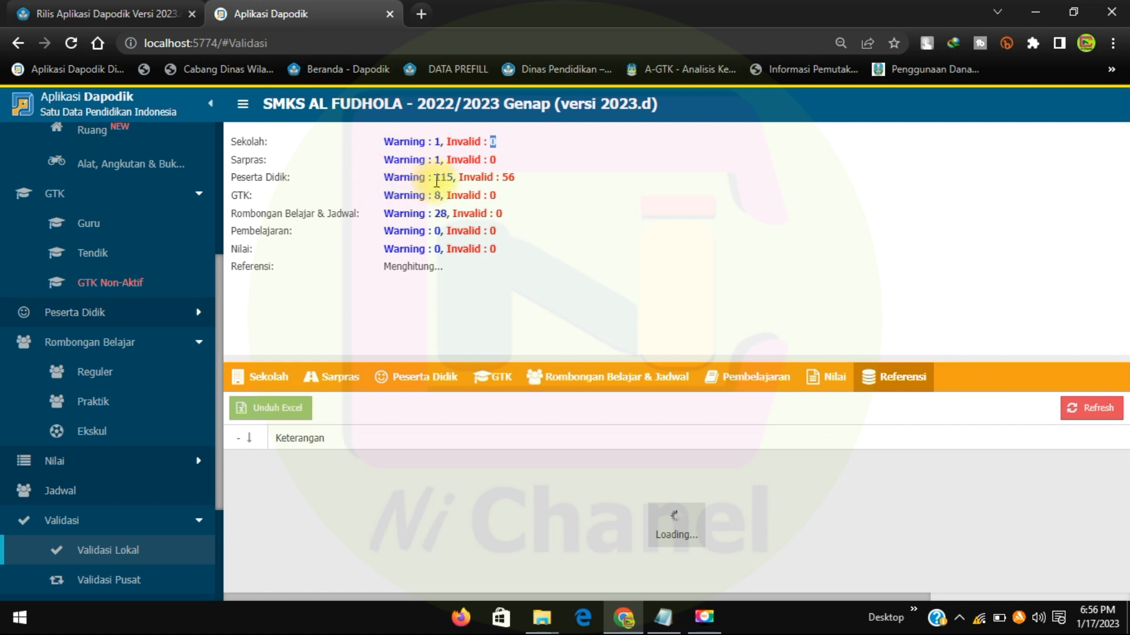
{"action": "mouse_move", "coordinate": [436, 178]}
{"action": "left_mouse_down"}
{"action": "mouse_move", "coordinate": [461, 194]}
{"action": "mouse_move", "coordinate": [455, 174]}
{"action": "left_mouse_up"}
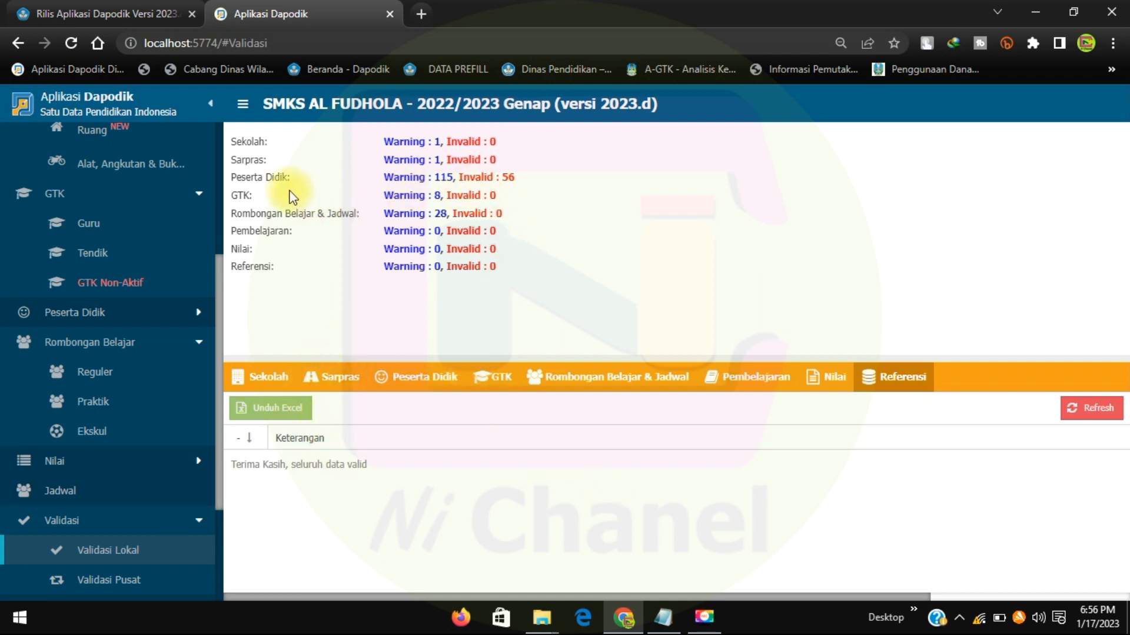
{"action": "left_click", "coordinate": [399, 389]}
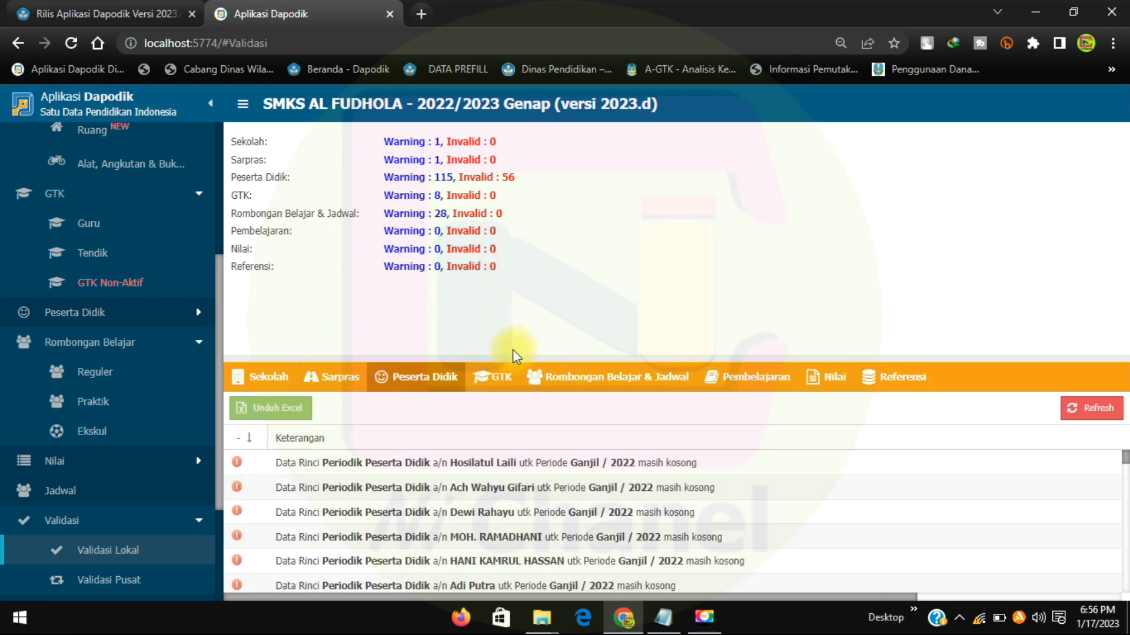
{"action": "left_click_drag", "start_coordinate": [516, 358], "coordinate": [524, 301]}
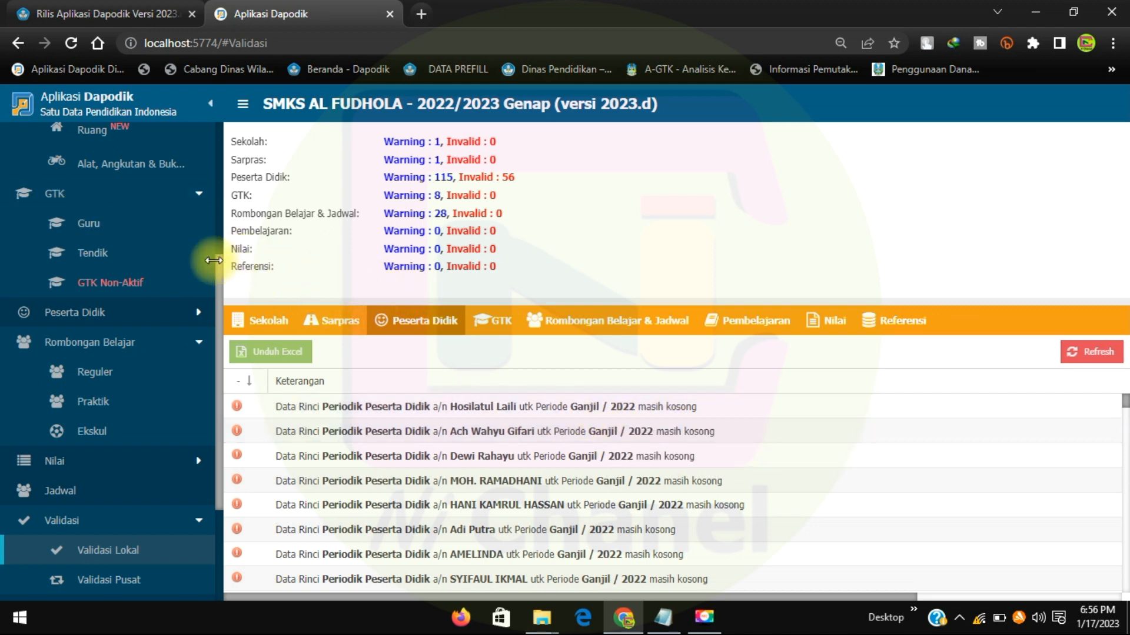
Open the Peserta Didik list and copy all active students' Data Periodik from TA 2022/2023 semester 1.
{"action": "scroll", "coordinate": [128, 249], "scroll_direction": "up", "scroll_amount": 5}
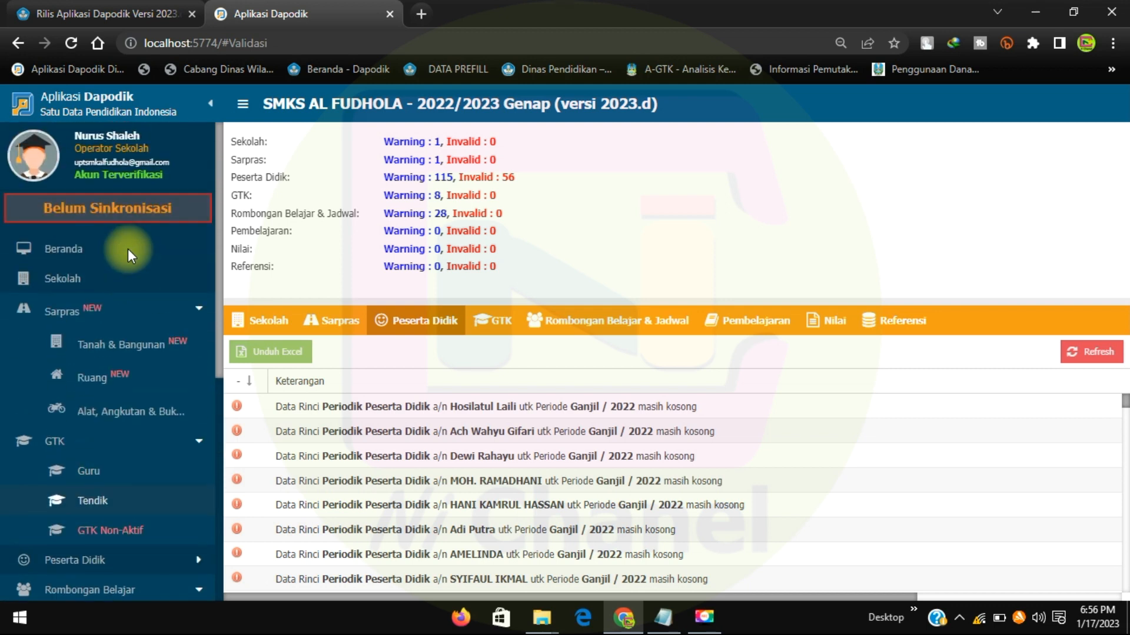
{"action": "scroll", "coordinate": [103, 274], "scroll_direction": "down", "scroll_amount": 3}
{"action": "scroll", "coordinate": [100, 284], "scroll_direction": "down", "scroll_amount": 2}
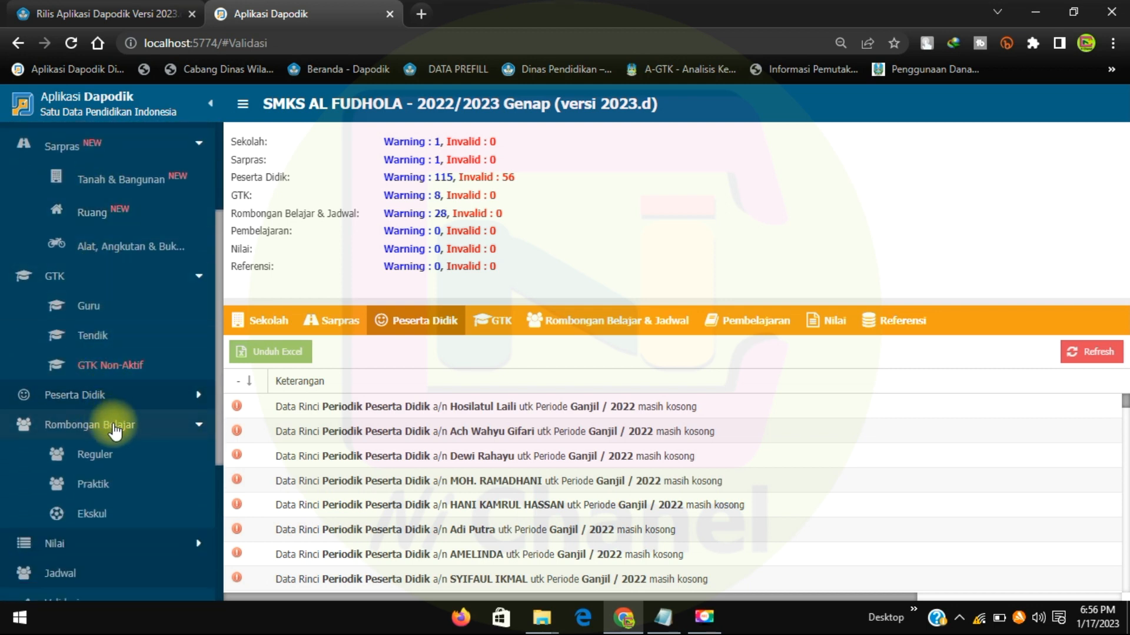
{"action": "left_click", "coordinate": [118, 402]}
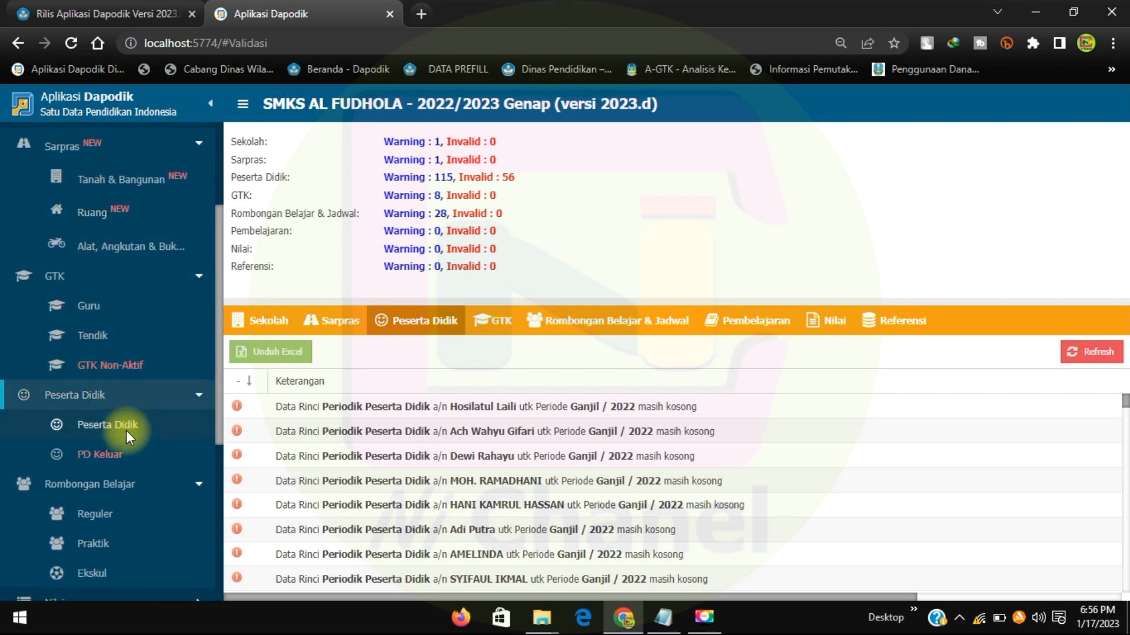
{"action": "left_click", "coordinate": [126, 429]}
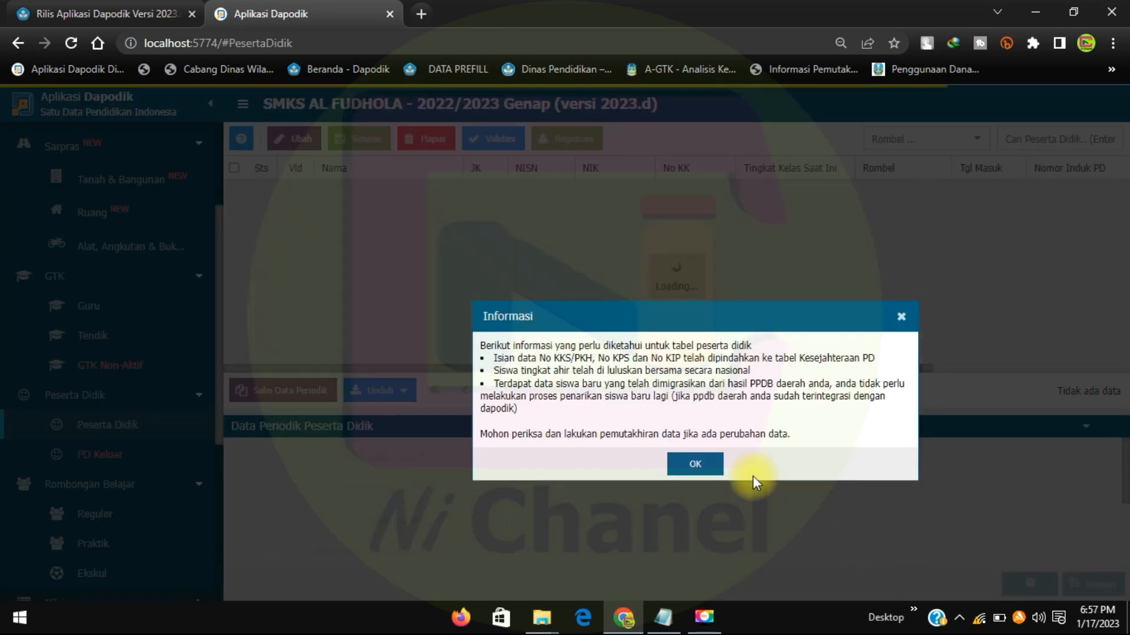
{"action": "left_click", "coordinate": [700, 478]}
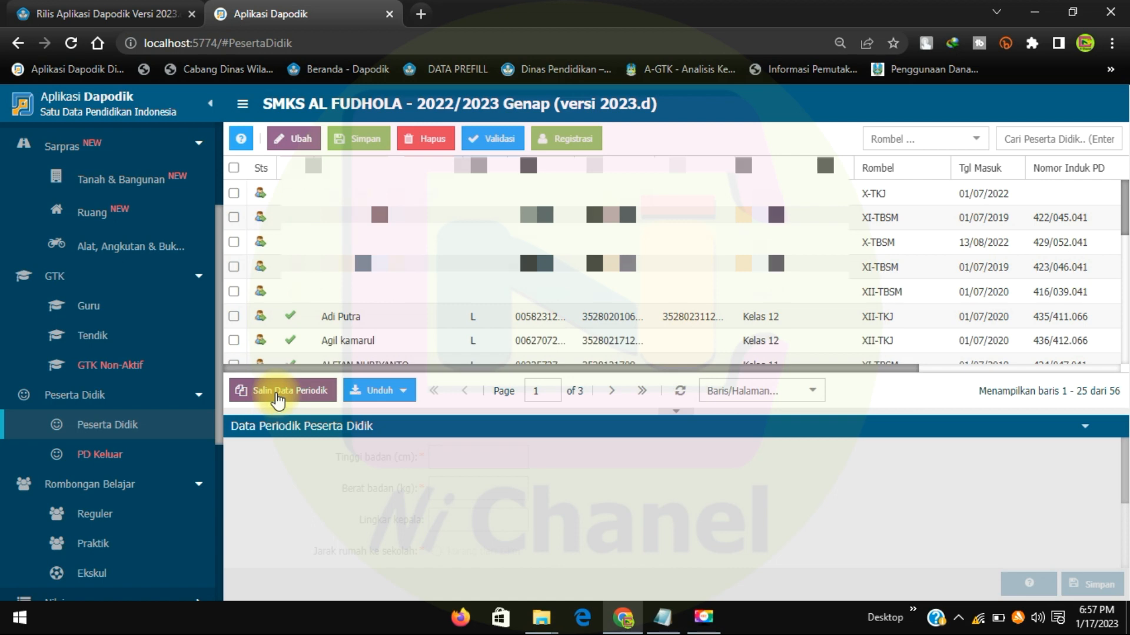
{"action": "left_click", "coordinate": [277, 397]}
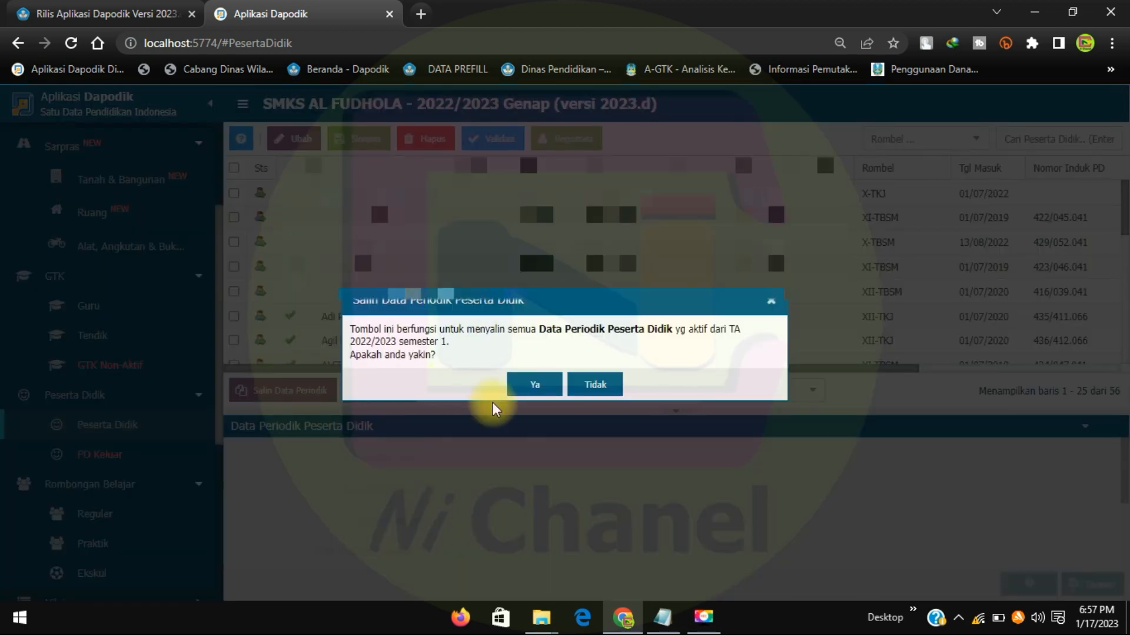
{"action": "left_click", "coordinate": [525, 388]}
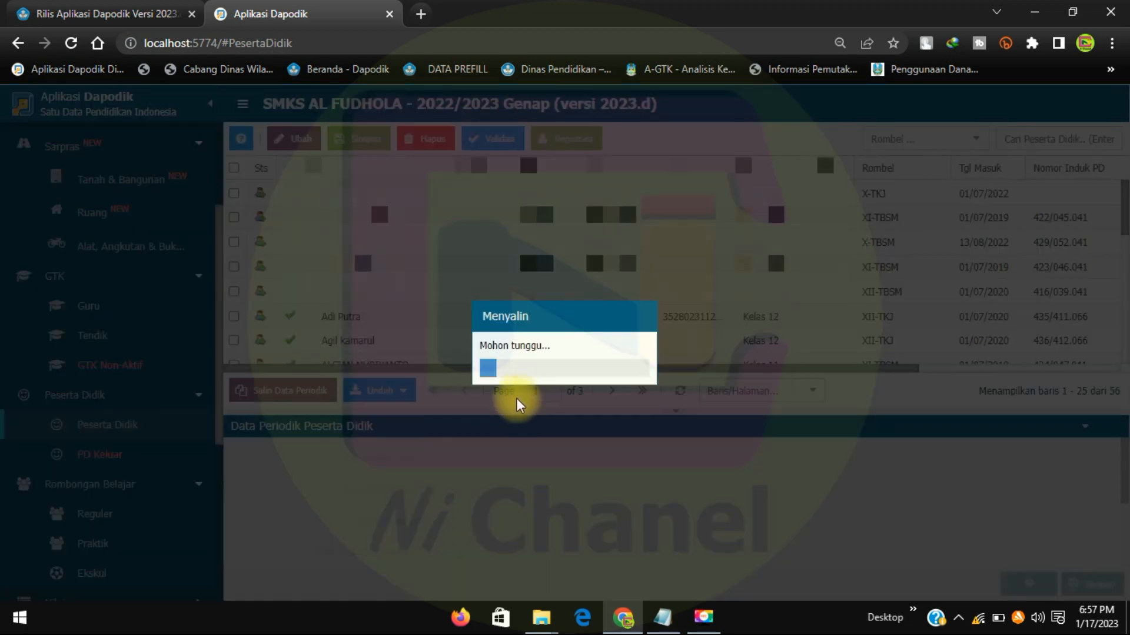
{"action": "left_click", "coordinate": [563, 372]}
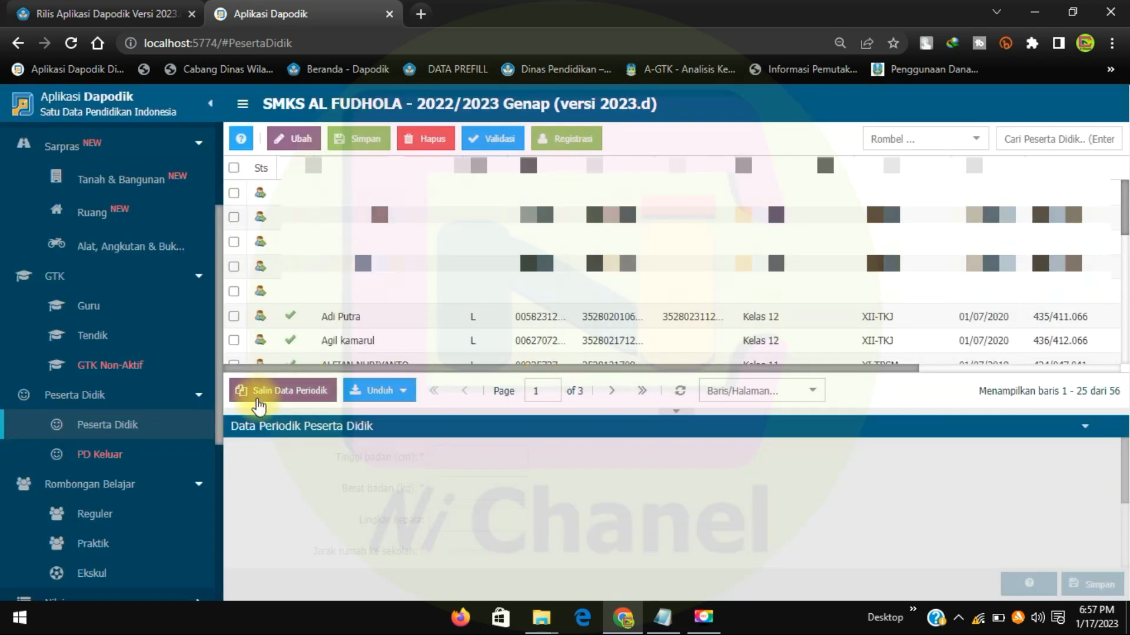
Return to Validasi Lokal, rerun the Peserta Didik validation and look through its entries.
{"action": "scroll", "coordinate": [194, 406], "scroll_direction": "down", "scroll_amount": 3}
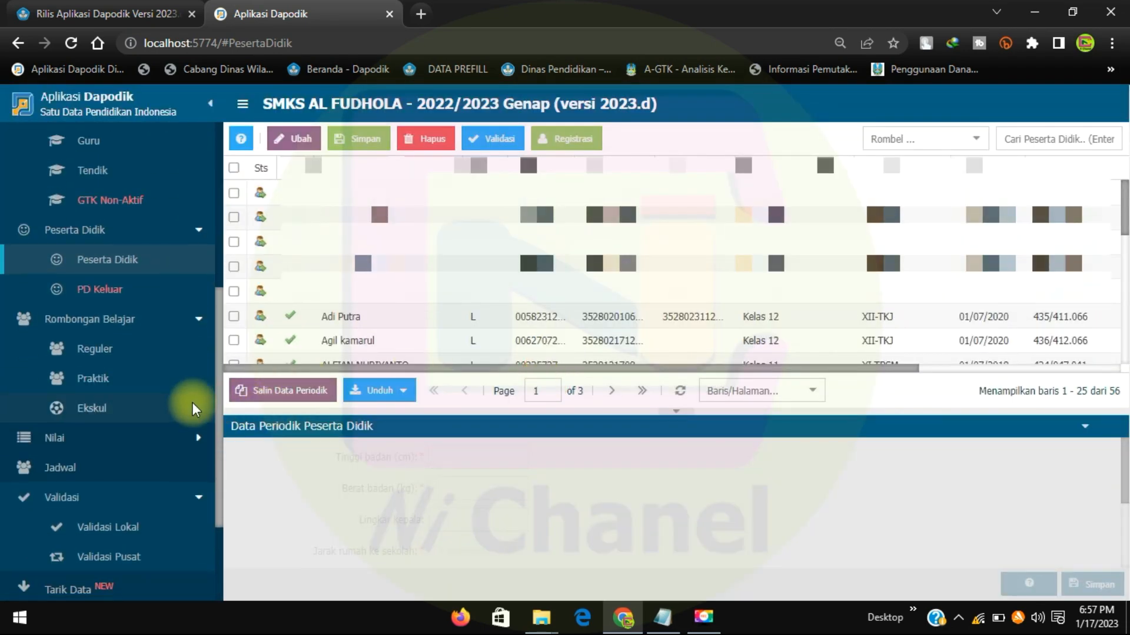
{"action": "left_click", "coordinate": [117, 528]}
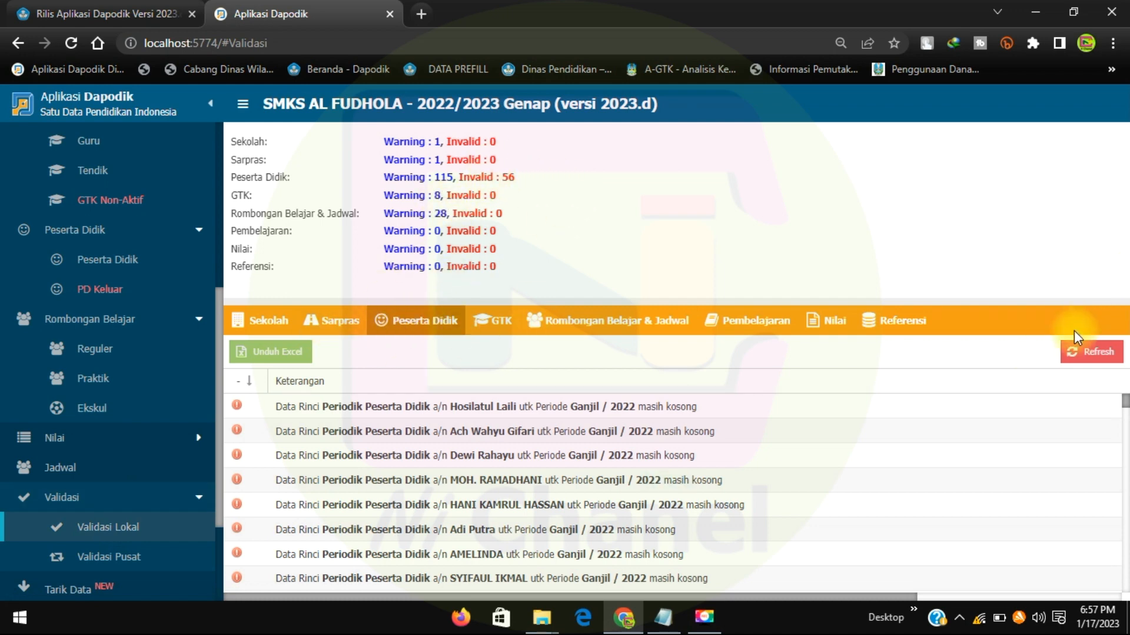
{"action": "left_click", "coordinate": [1083, 352]}
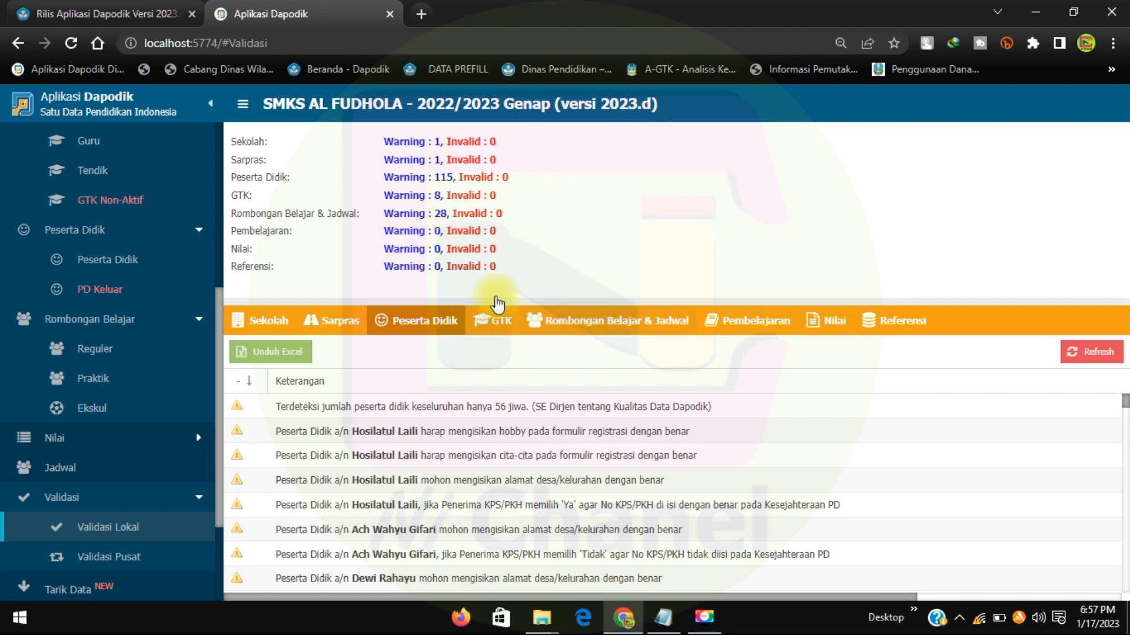
{"action": "scroll", "coordinate": [647, 405], "scroll_direction": "down", "scroll_amount": 1}
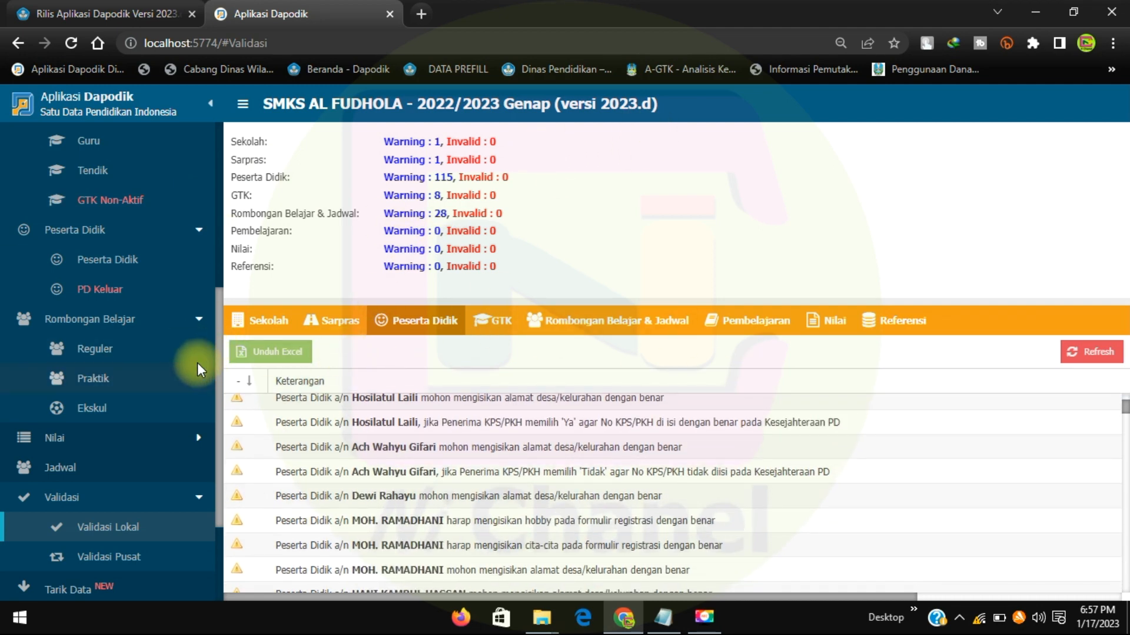
Log out, sign in for 2022/2023 Genap with the prefilled account, choose the first listed role and close the welcome notes.
{"action": "scroll", "coordinate": [200, 368], "scroll_direction": "down", "scroll_amount": 3}
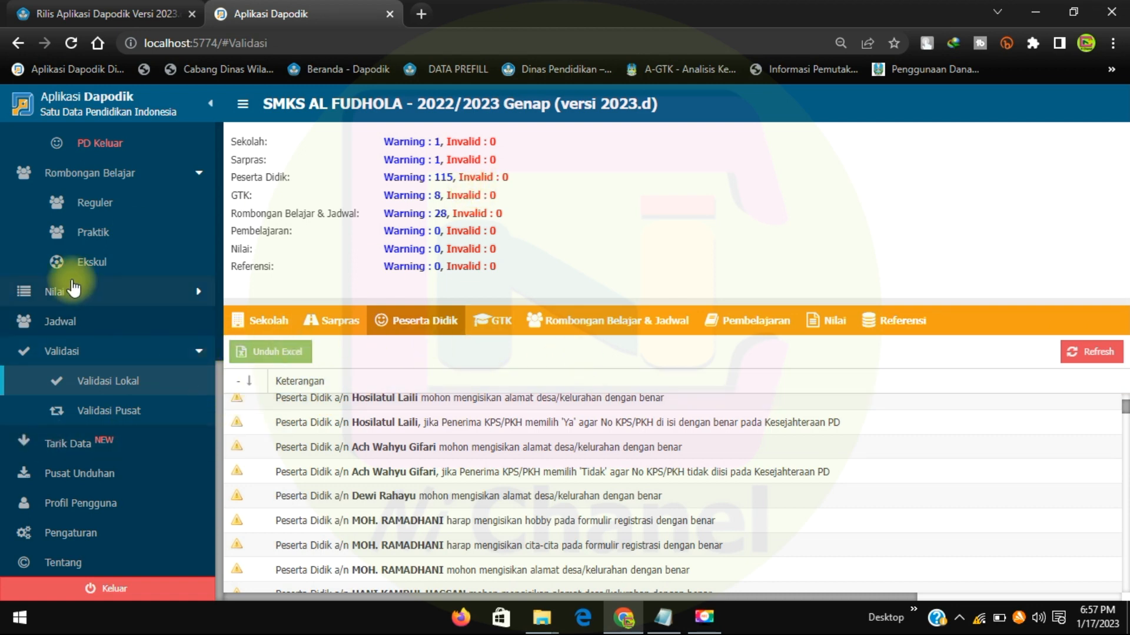
{"action": "left_click", "coordinate": [95, 586]}
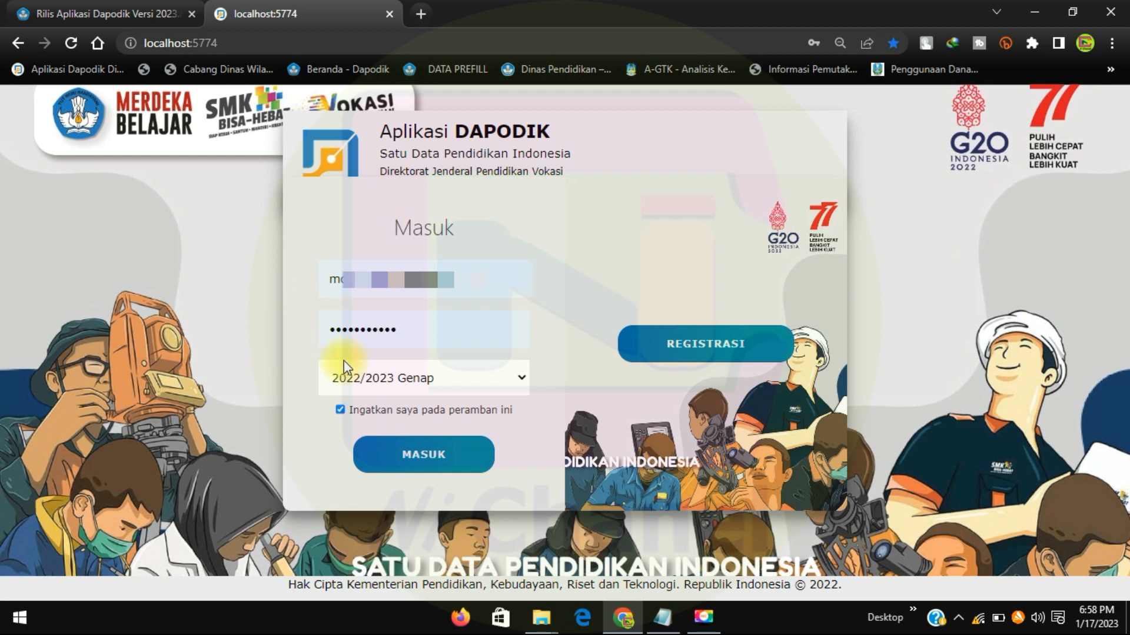
{"action": "left_click", "coordinate": [403, 453]}
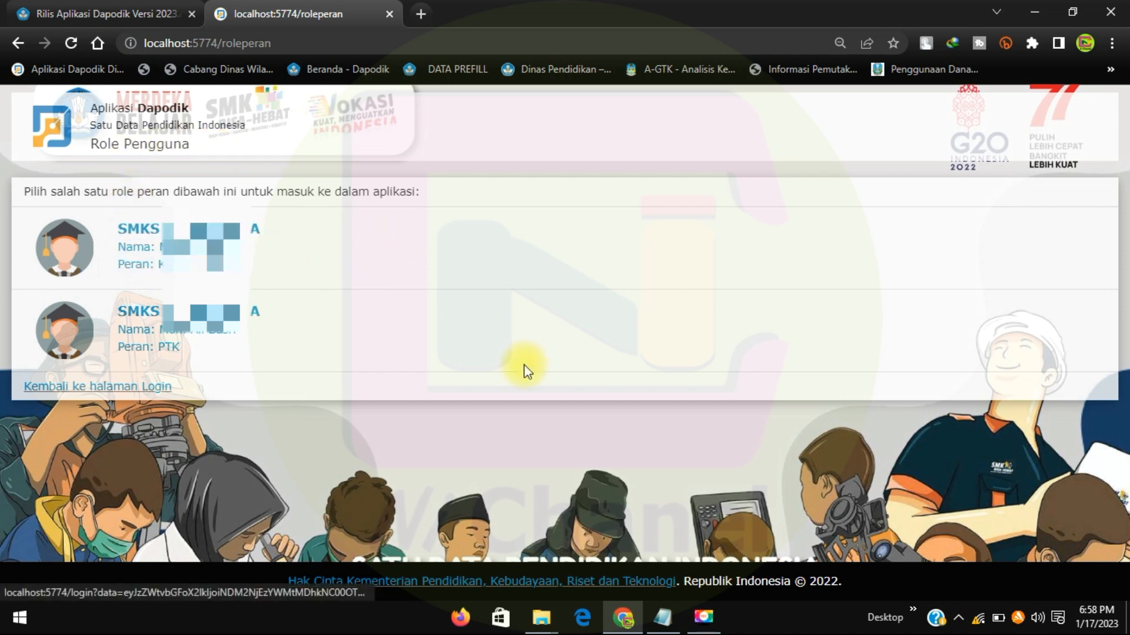
{"action": "left_click", "coordinate": [152, 257]}
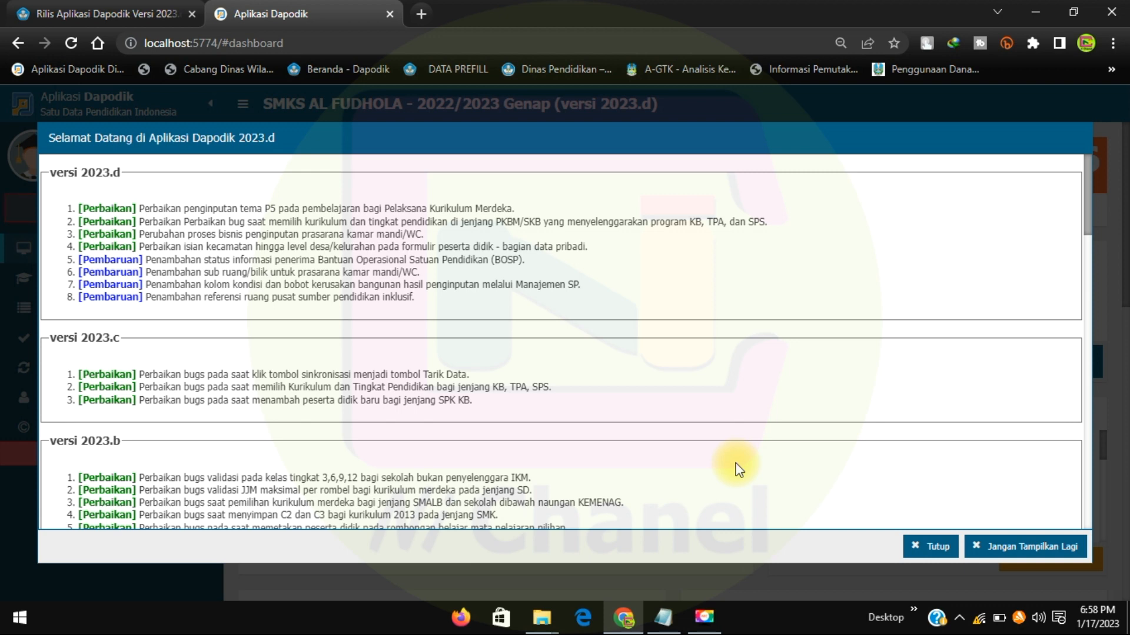
{"action": "left_click", "coordinate": [918, 544]}
Open Validasi Lokal and run the validation for every category from Sekolah through Referensi.
{"action": "left_click", "coordinate": [130, 365]}
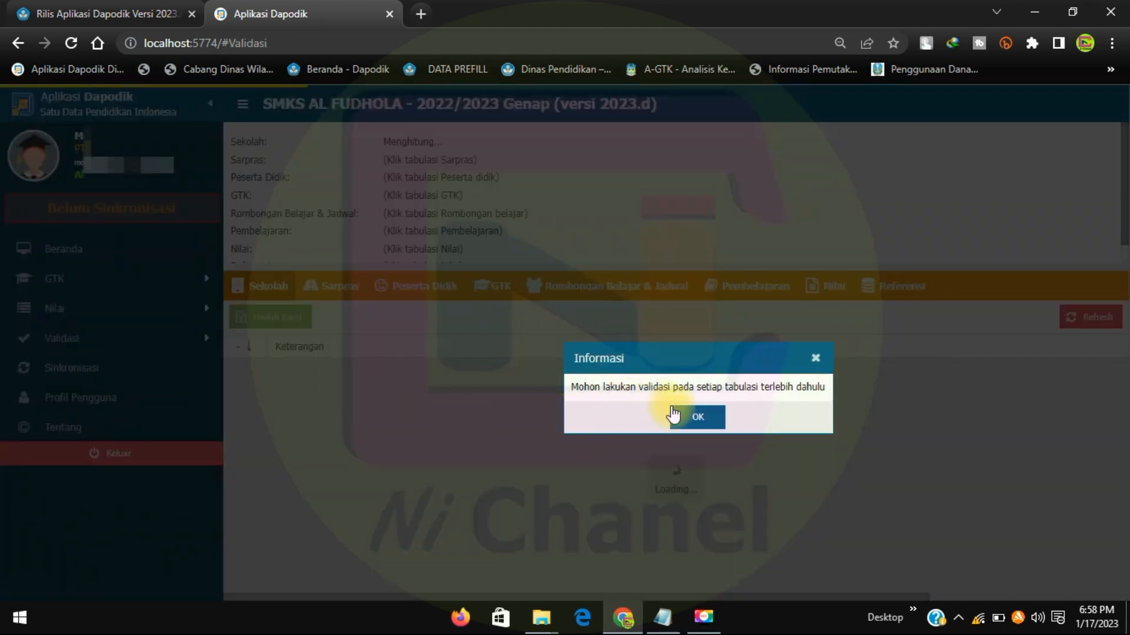
{"action": "left_click", "coordinate": [682, 417]}
{"action": "left_click", "coordinate": [345, 294]}
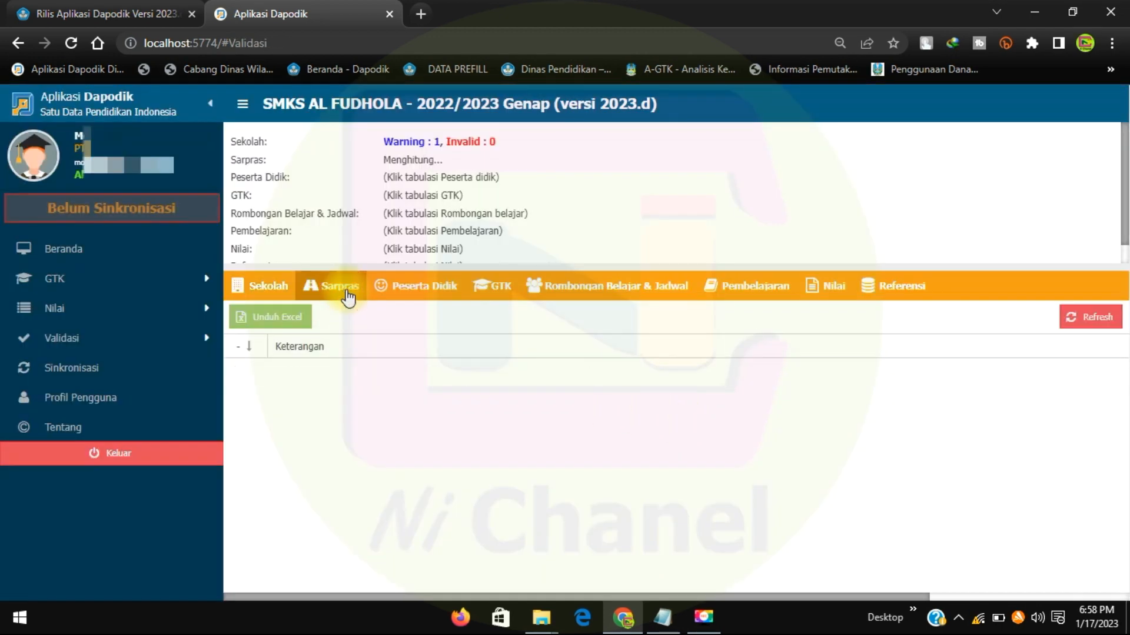
{"action": "left_click", "coordinate": [422, 288]}
{"action": "left_click", "coordinate": [500, 288]}
{"action": "left_click", "coordinate": [586, 285]}
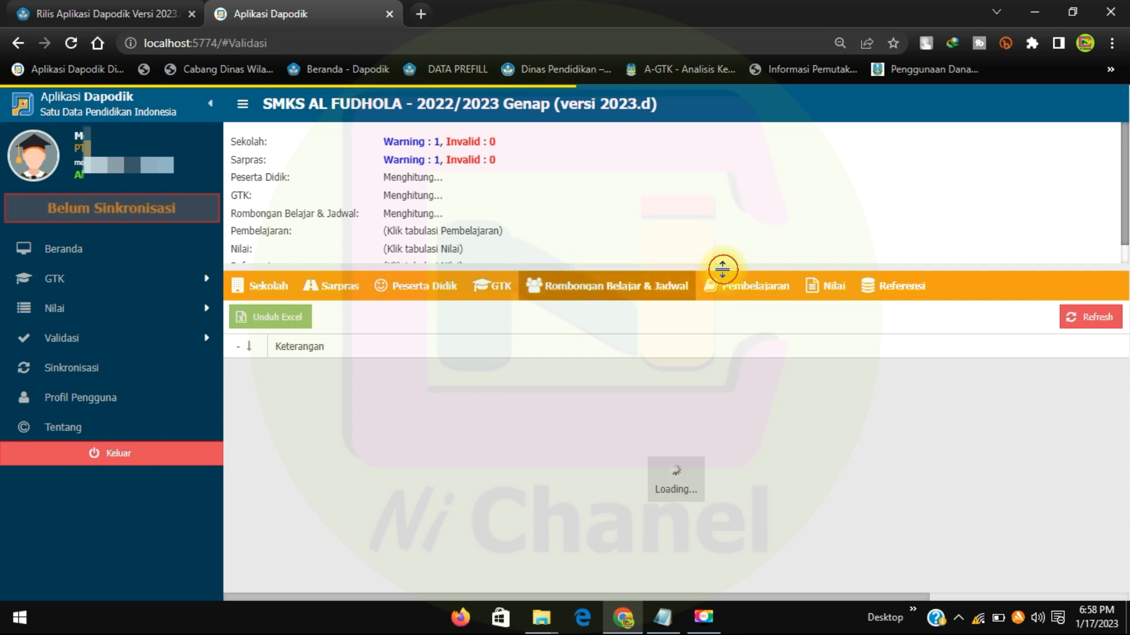
{"action": "left_click", "coordinate": [733, 286]}
{"action": "left_click", "coordinate": [824, 286]}
{"action": "left_click", "coordinate": [880, 289]}
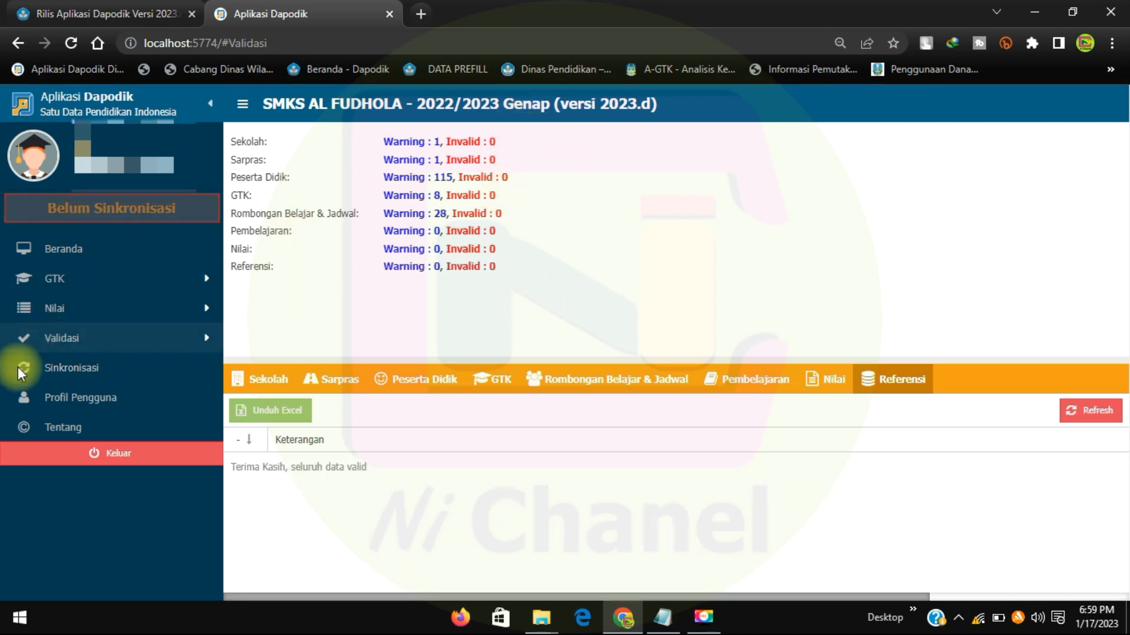
Start the synchronization despite the remaining warnings and go past the welcome page of the Lembar Konfirmasi Sinkronisasi.
{"action": "left_click", "coordinate": [49, 371]}
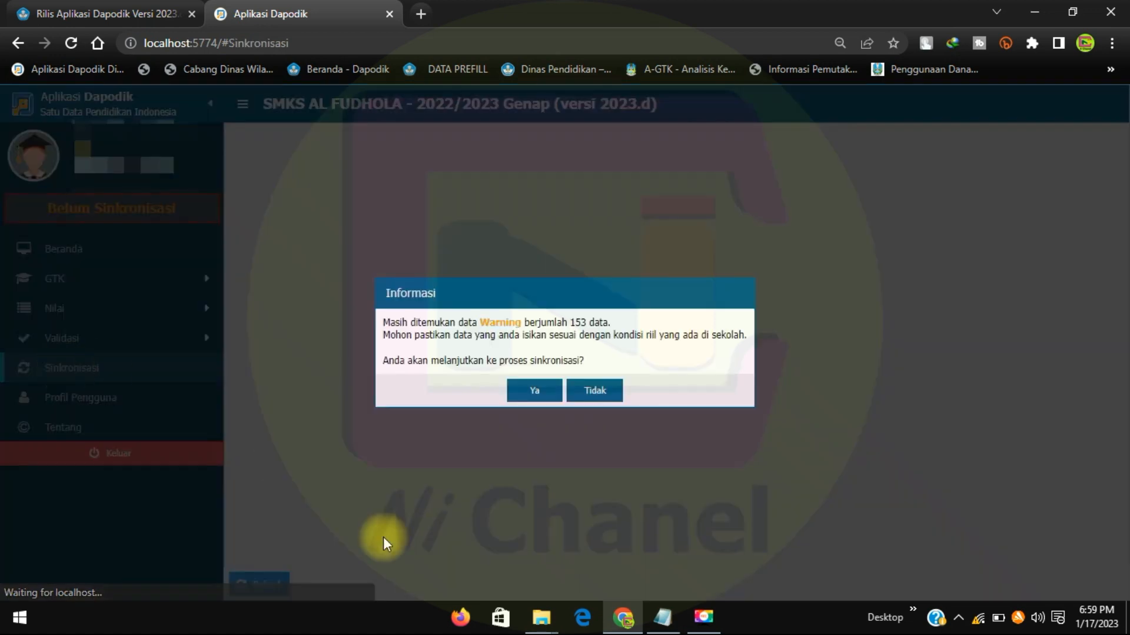
{"action": "left_click", "coordinate": [534, 393]}
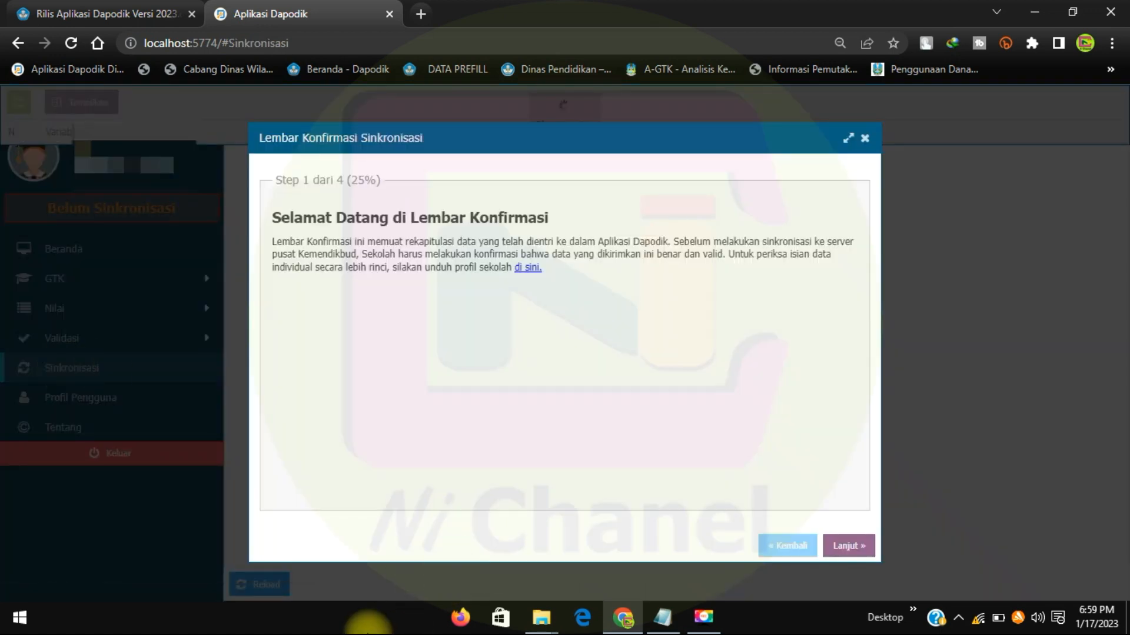
{"action": "left_click", "coordinate": [869, 559]}
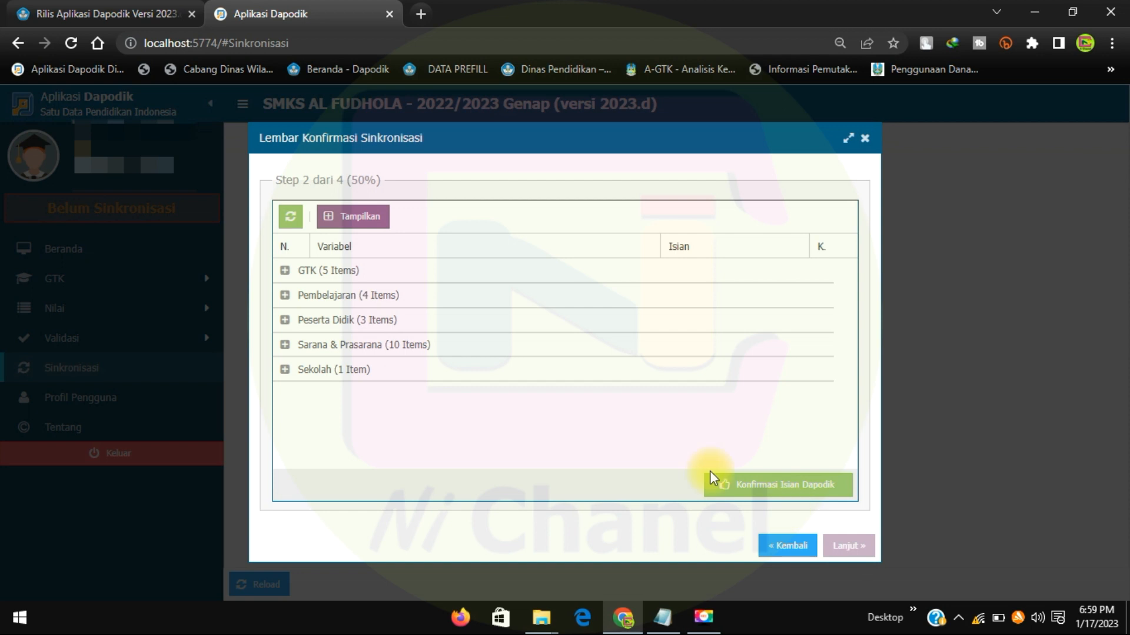
Expand the GTK group in the confirmation sheet and mark all five of its items as confirmed.
{"action": "left_click", "coordinate": [403, 272]}
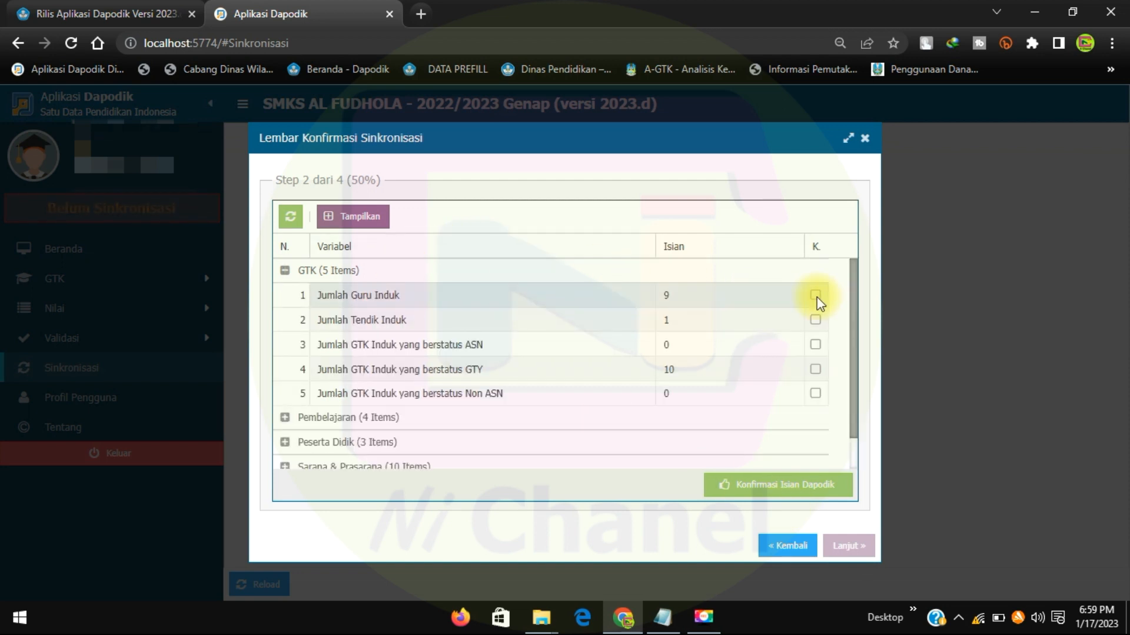
{"action": "left_click", "coordinate": [815, 320]}
{"action": "left_click", "coordinate": [815, 345]}
{"action": "left_click", "coordinate": [815, 368]}
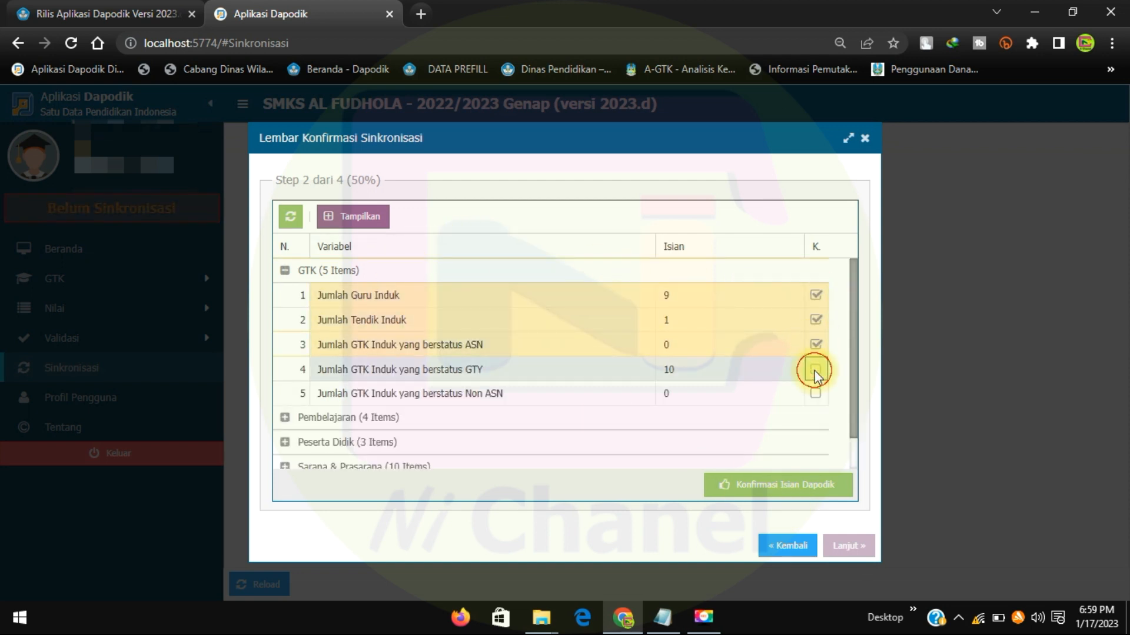
{"action": "left_click", "coordinate": [816, 394]}
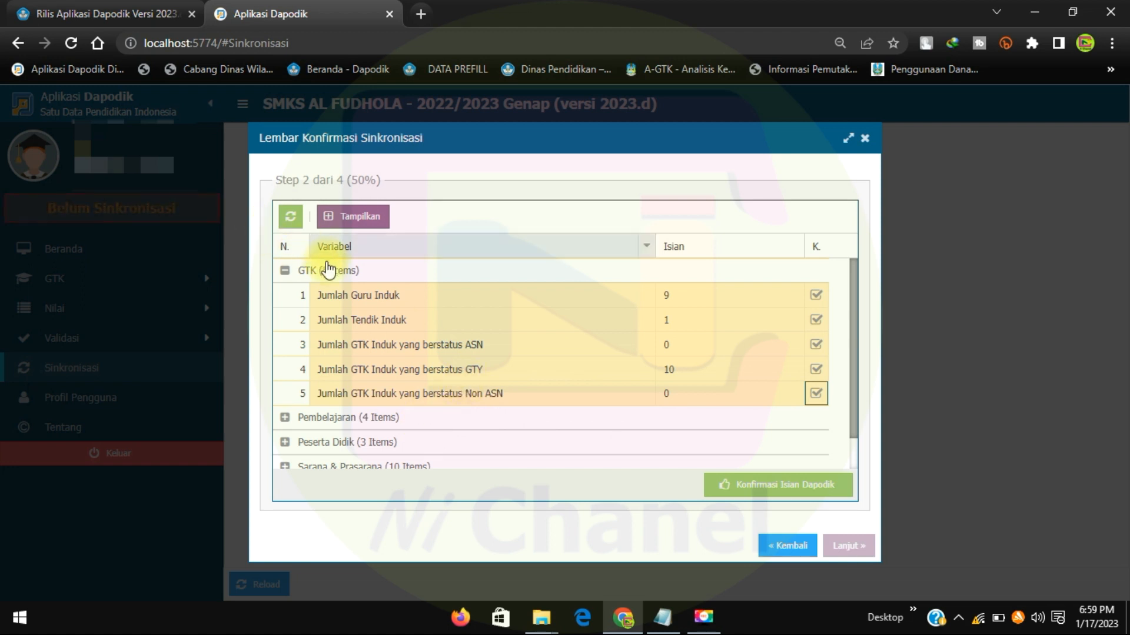
Expand the Pembelajaran group and mark its curriculum and three Rombongan Belajar items as confirmed.
{"action": "left_click", "coordinate": [447, 418]}
{"action": "scroll", "coordinate": [694, 382], "scroll_direction": "down", "scroll_amount": 2}
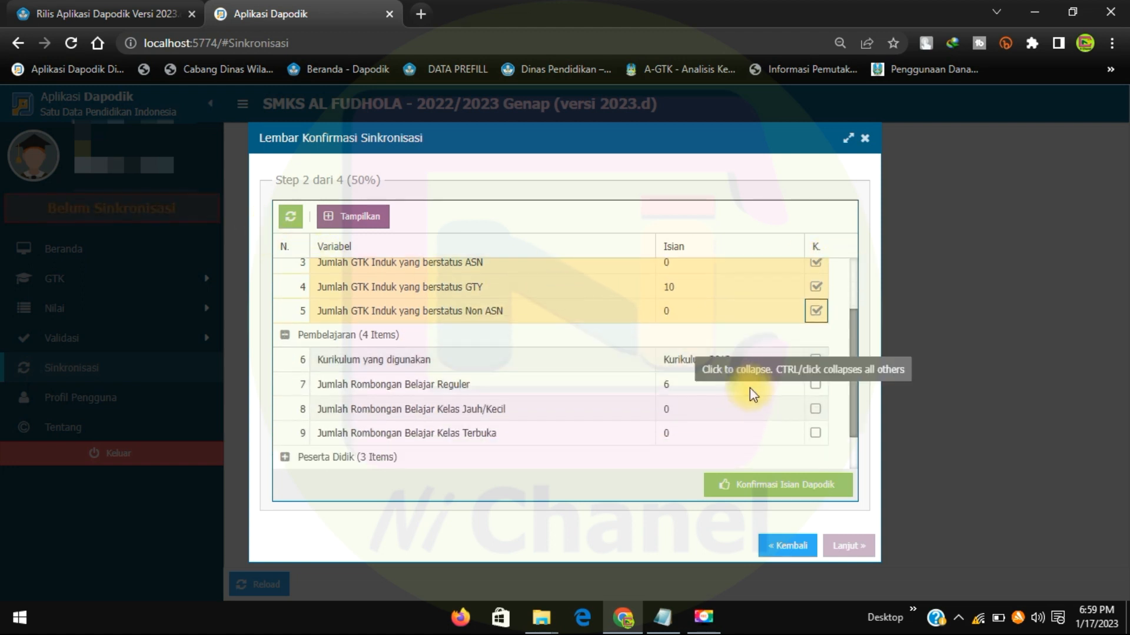
{"action": "left_click", "coordinate": [814, 359]}
{"action": "left_click", "coordinate": [815, 384]}
{"action": "left_click", "coordinate": [815, 409]}
{"action": "left_click", "coordinate": [815, 433]}
Mark all Peserta Didik, Sarana & Prasarana and Sekolah items as confirmed, and approve sending the confirmed data.
{"action": "scroll", "coordinate": [812, 412], "scroll_direction": "down", "scroll_amount": 2}
{"action": "left_click", "coordinate": [736, 431]}
{"action": "scroll", "coordinate": [734, 360], "scroll_direction": "down", "scroll_amount": 3}
{"action": "left_click", "coordinate": [816, 380]}
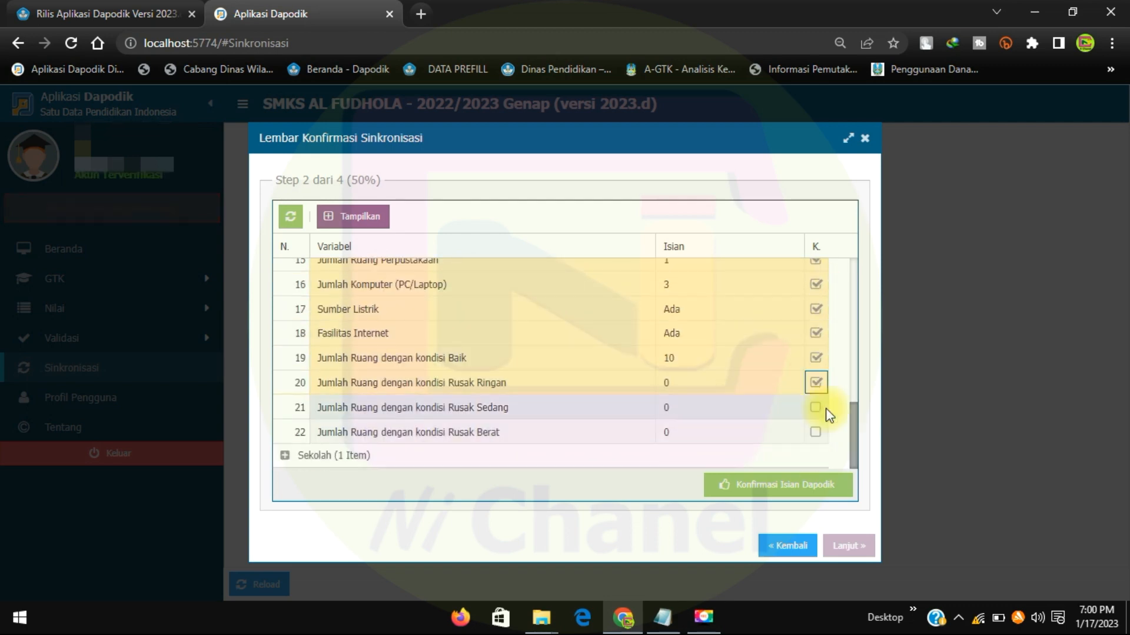
{"action": "left_click", "coordinate": [816, 406]}
{"action": "left_click", "coordinate": [815, 430]}
{"action": "left_click", "coordinate": [765, 449]}
{"action": "left_click", "coordinate": [815, 456]}
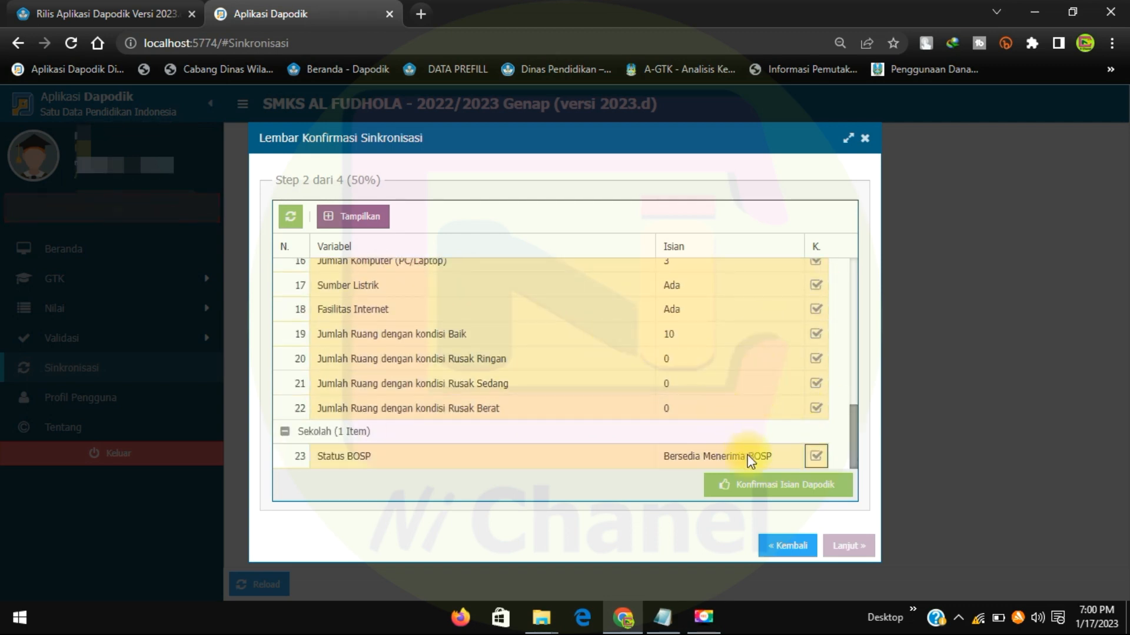
{"action": "left_click", "coordinate": [764, 491]}
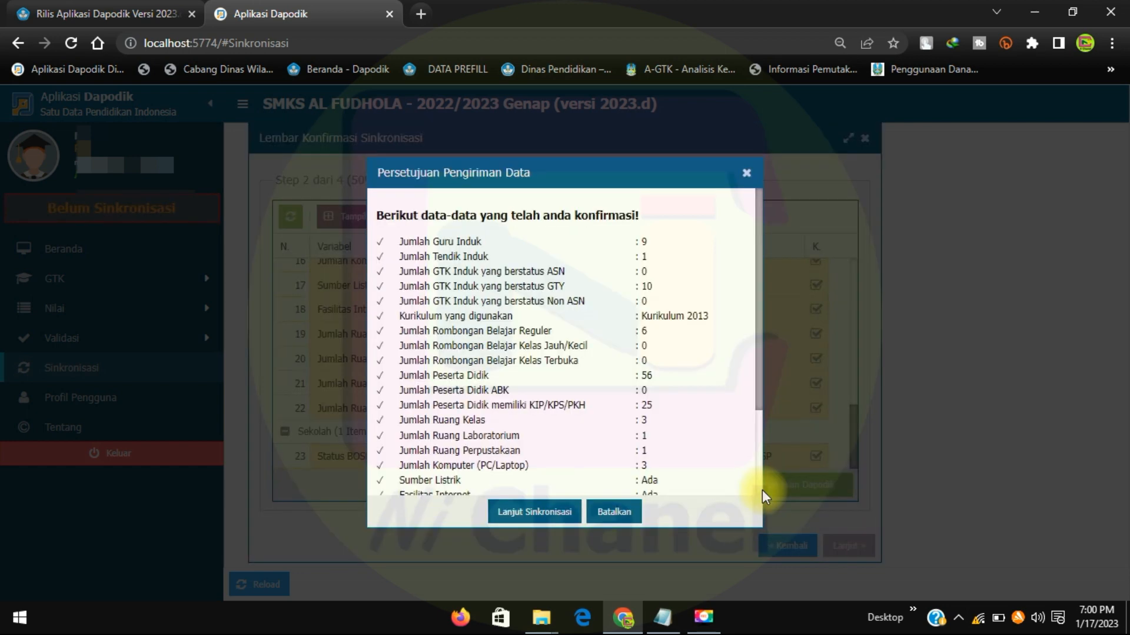
{"action": "left_click", "coordinate": [519, 520]}
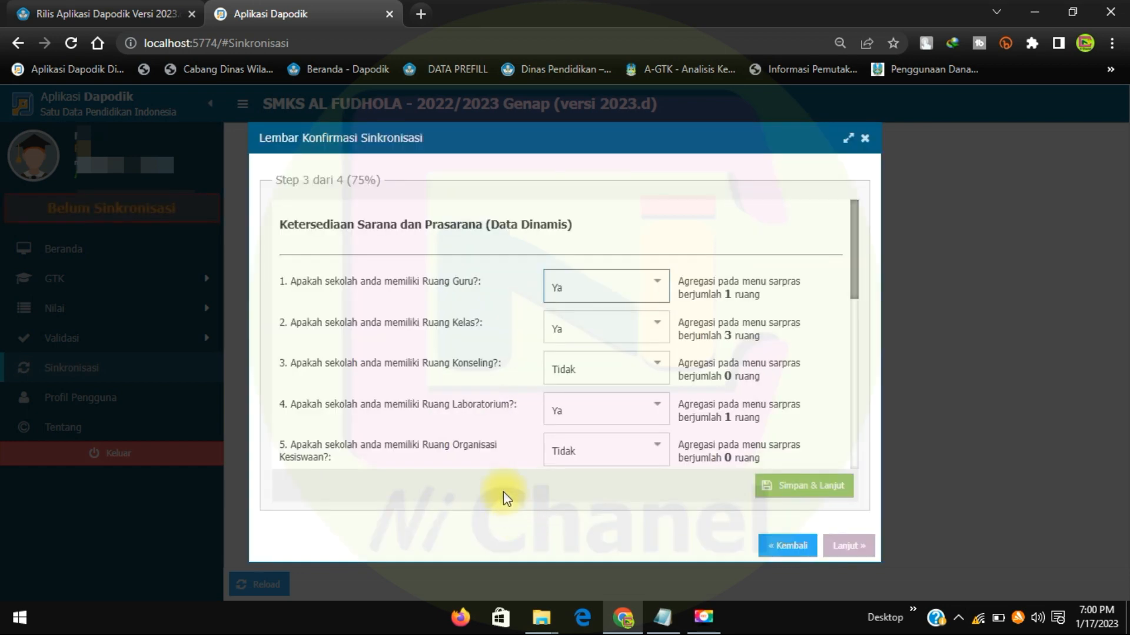
Save the prefilled Sarana dan Prasarana availability answers, then accept the integrity statement and send the data to the server.
{"action": "left_click", "coordinate": [788, 489]}
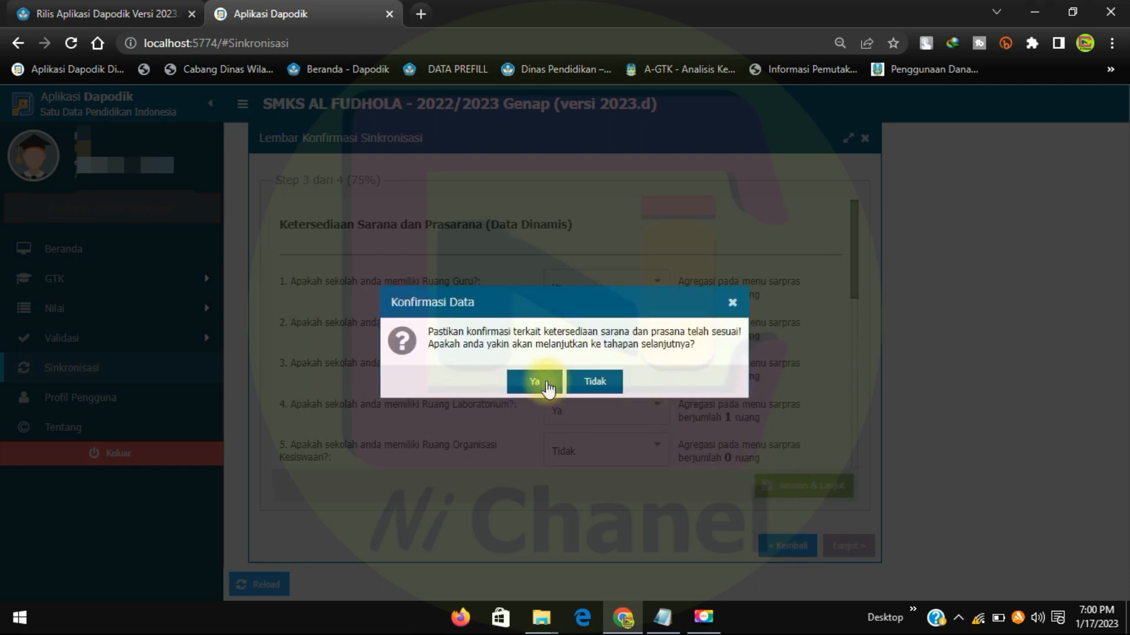
{"action": "left_click", "coordinate": [553, 396]}
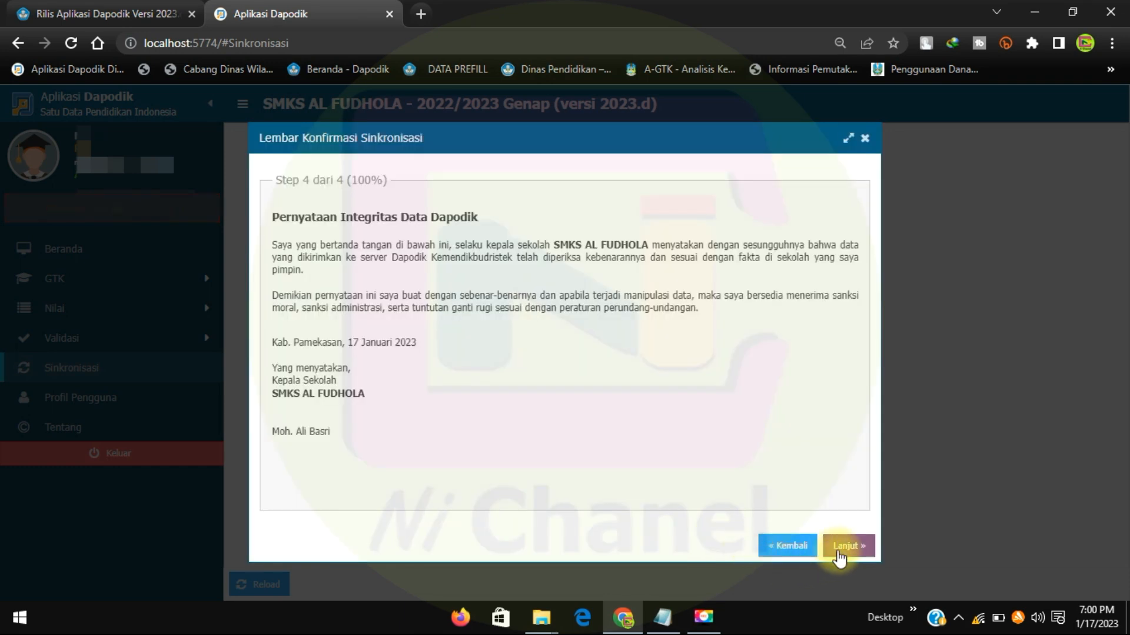
{"action": "left_click", "coordinate": [842, 547]}
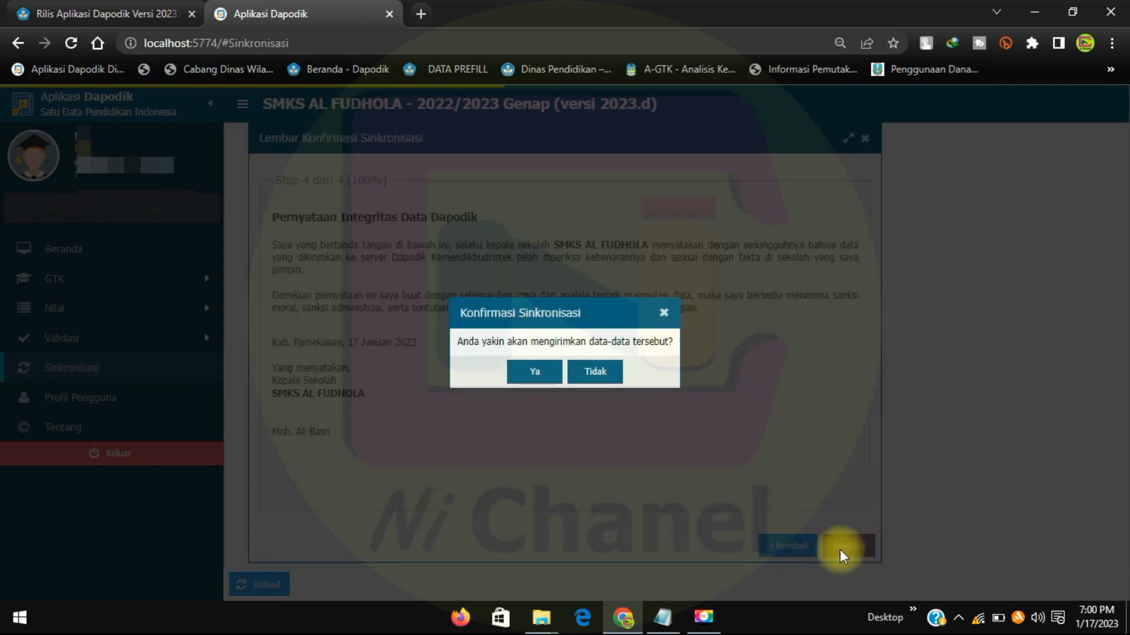
{"action": "left_click", "coordinate": [534, 372]}
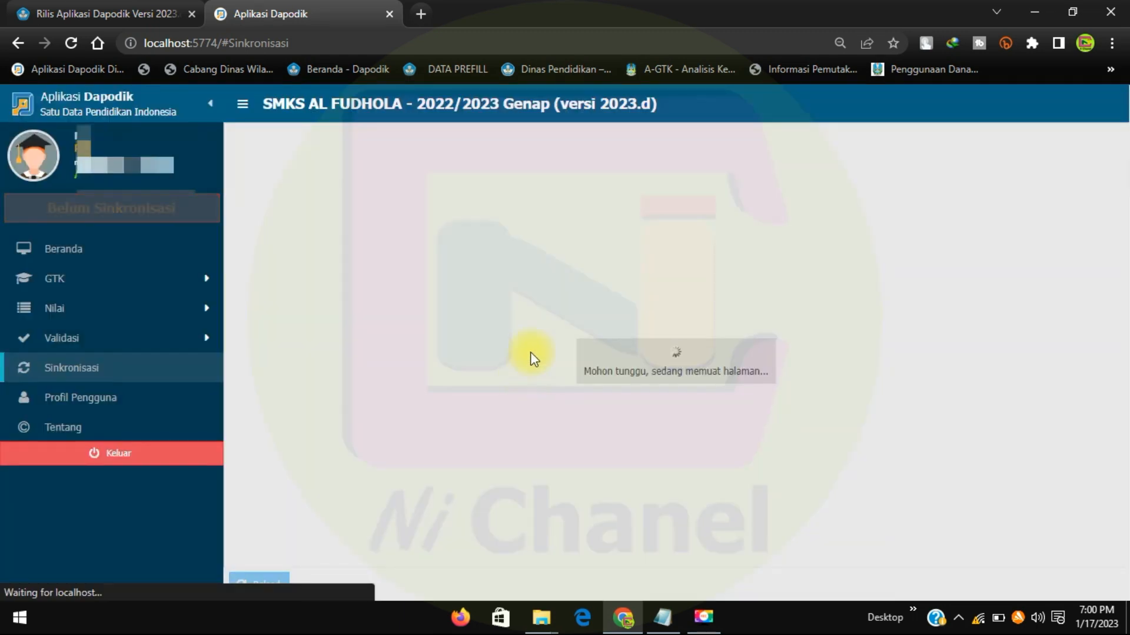